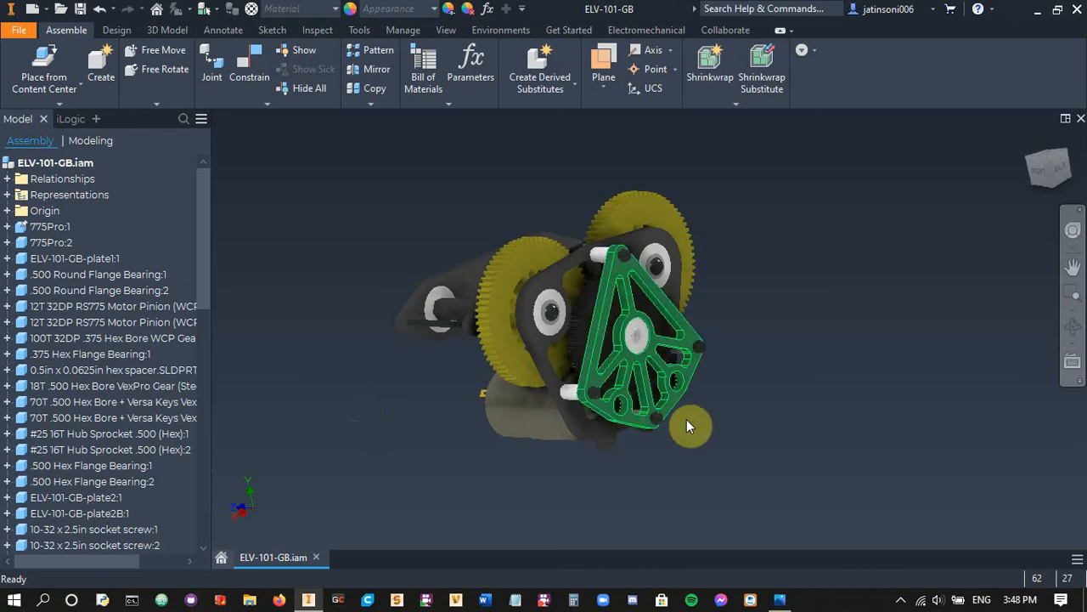
Set the gearbox assembly's visual style to Realistic
{"action": "middle_click_drag", "start_coordinate": [759, 432], "coordinate": [411, 451], "text": "shift"}
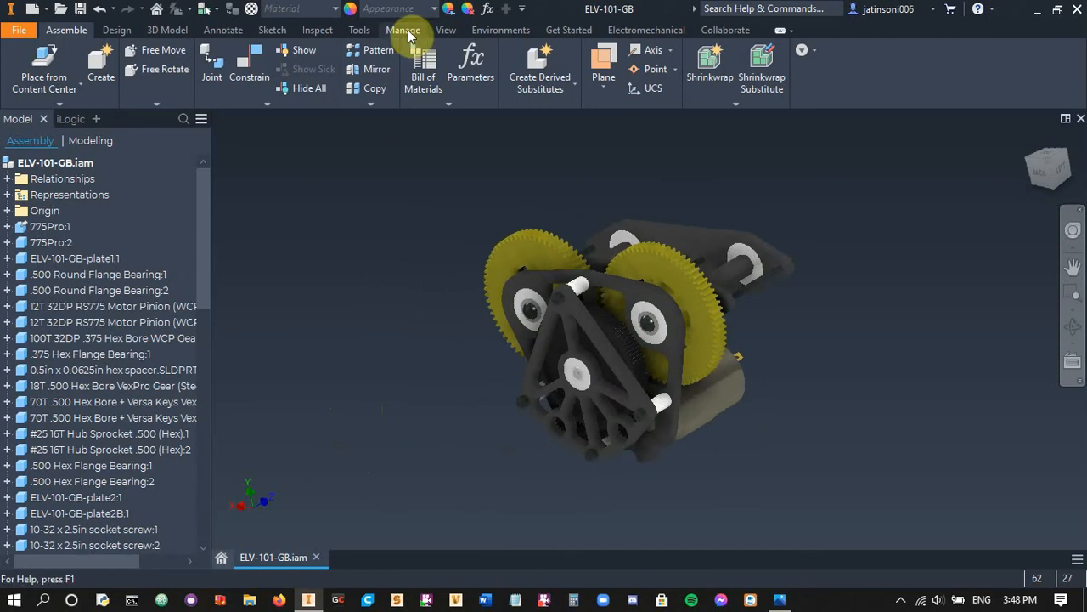
{"action": "left_click", "coordinate": [445, 31]}
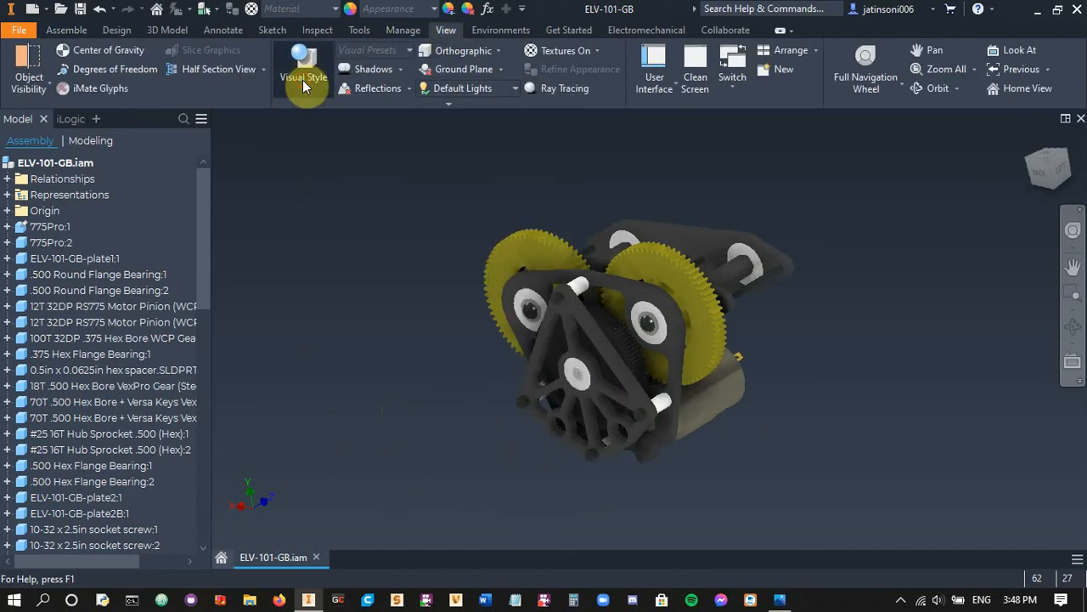
{"action": "left_click", "coordinate": [303, 78]}
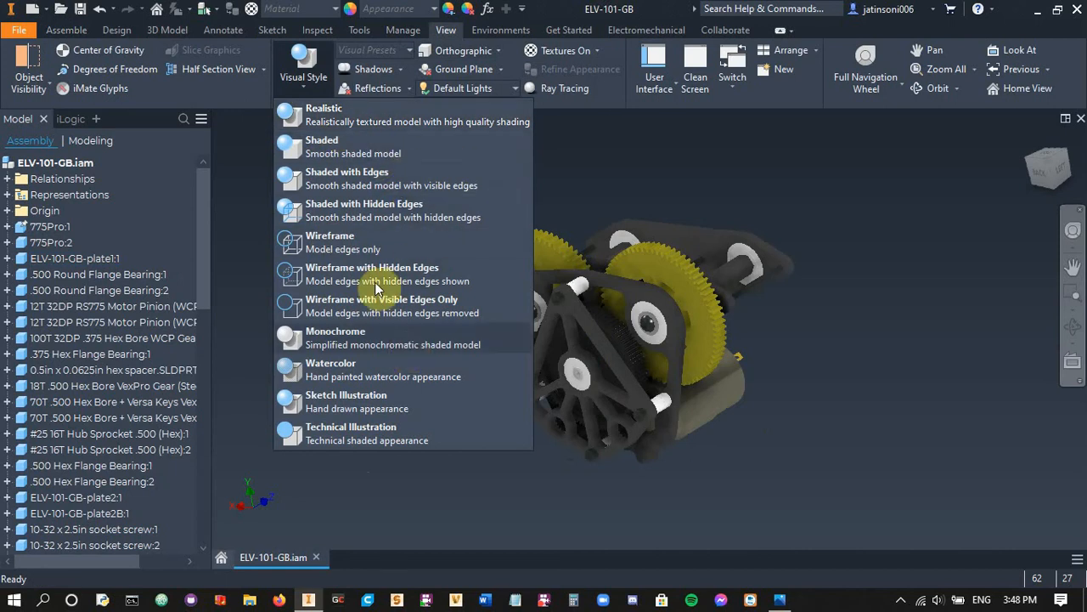
{"action": "left_click", "coordinate": [351, 123]}
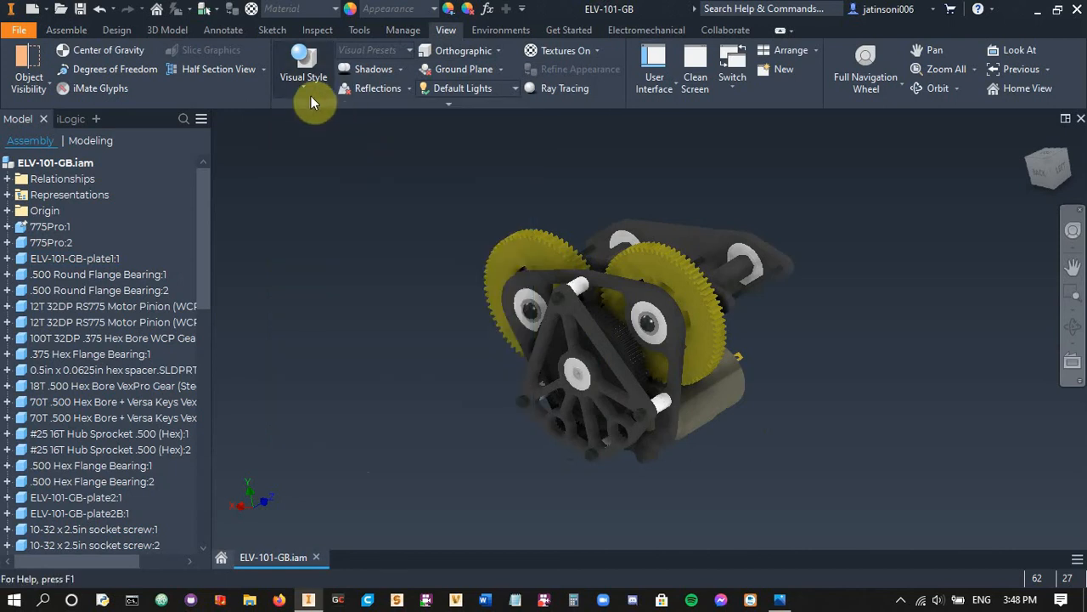
Switch the visual style to Technical Illustration and inspect the gearbox plates and gears in it
{"action": "left_click", "coordinate": [307, 88]}
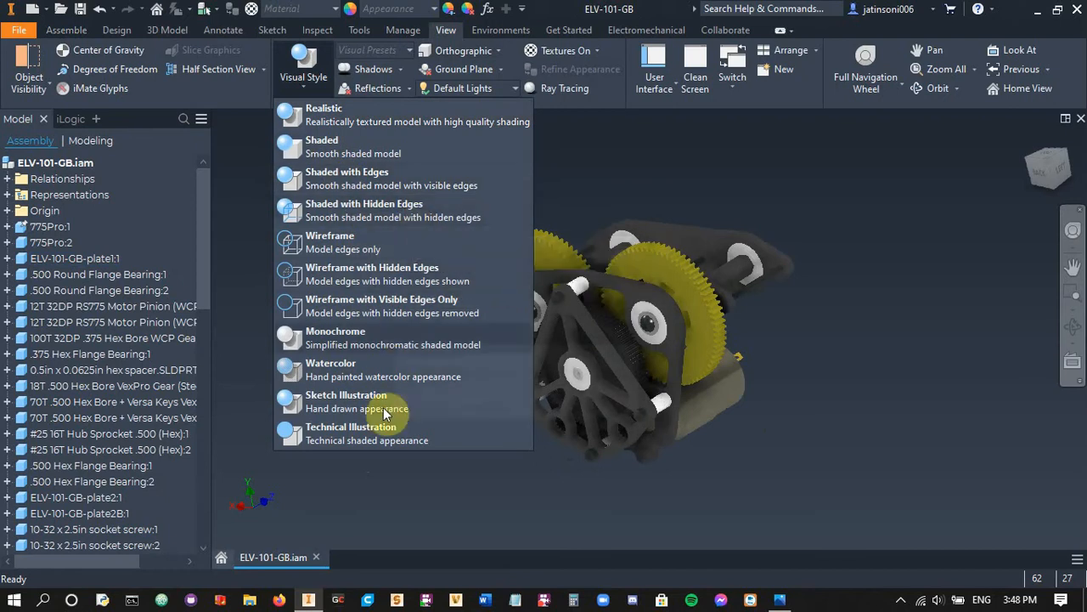
{"action": "left_click", "coordinate": [372, 432]}
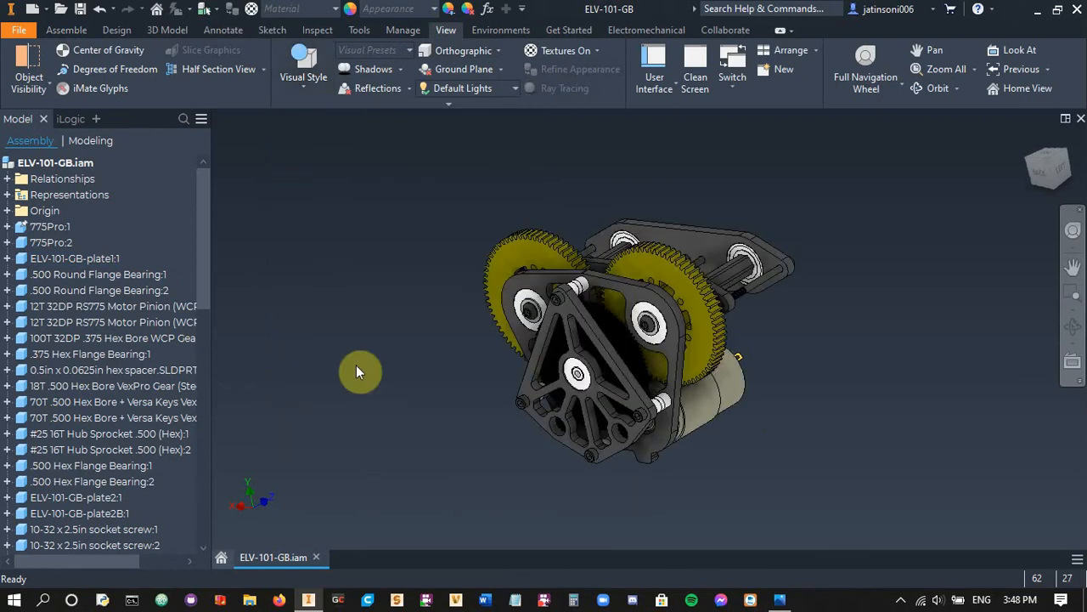
{"action": "scroll", "coordinate": [668, 438], "scroll_direction": "down", "scroll_amount": 3}
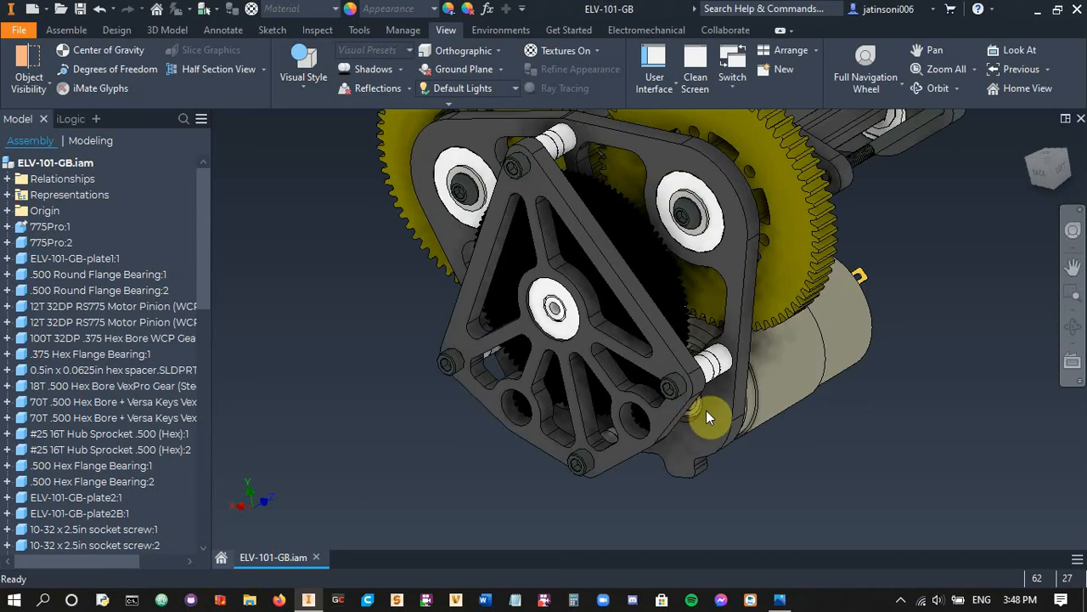
{"action": "middle_click_drag", "start_coordinate": [706, 410], "coordinate": [640, 439], "text": "shift"}
{"action": "scroll", "coordinate": [557, 311], "scroll_direction": "down", "scroll_amount": 2}
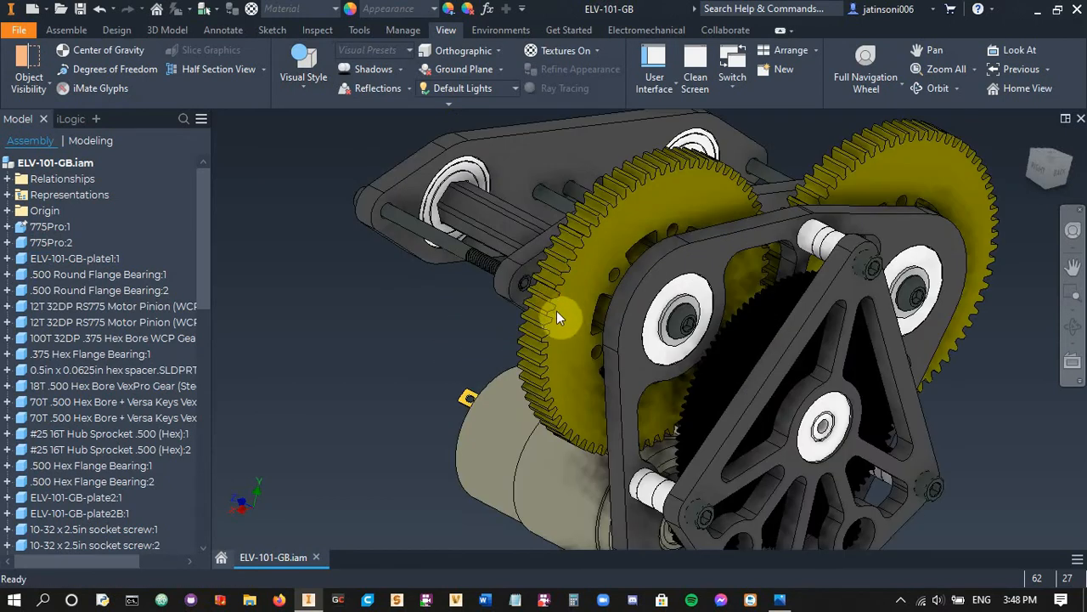
{"action": "scroll", "coordinate": [556, 316], "scroll_direction": "up", "scroll_amount": 5}
{"action": "middle_click_drag", "start_coordinate": [560, 323], "coordinate": [431, 327], "text": "shift"}
Return the assembly's visual style to Realistic
{"action": "left_click", "coordinate": [291, 80]}
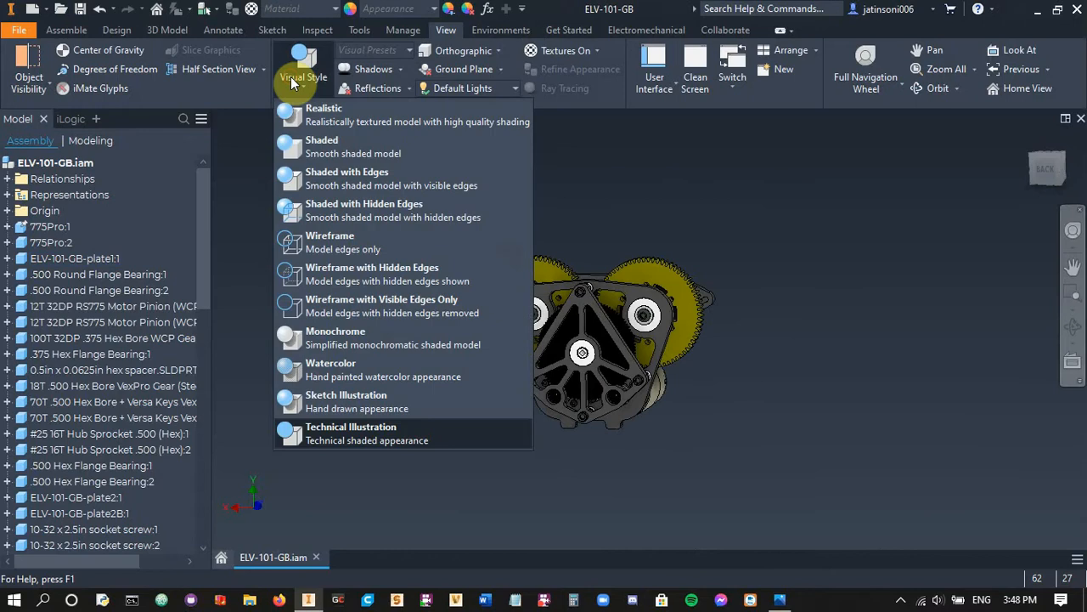
{"action": "left_click", "coordinate": [335, 123]}
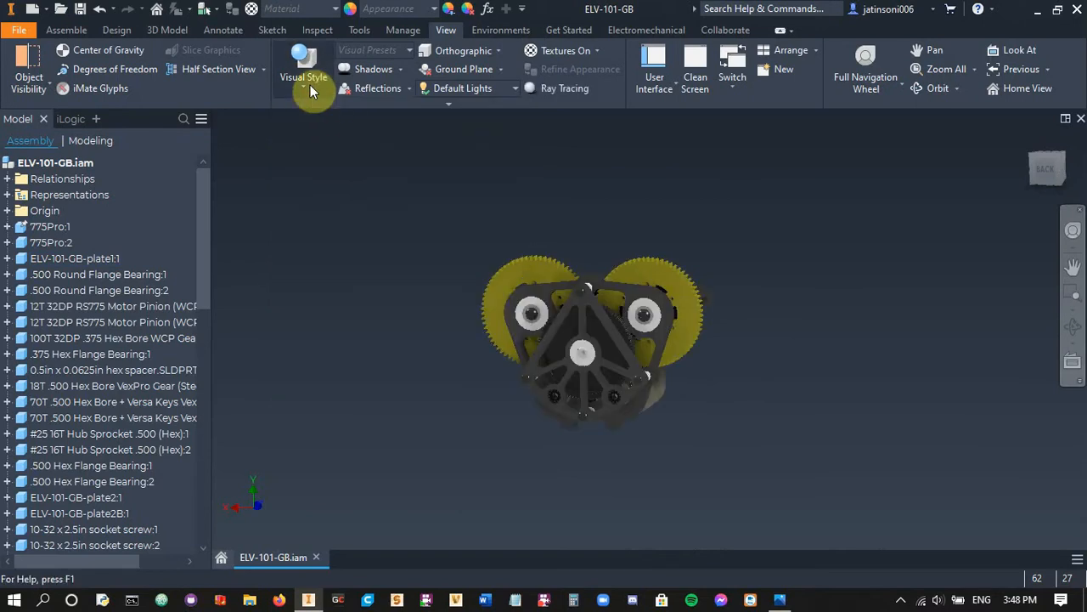
{"action": "middle_click_drag", "start_coordinate": [717, 399], "coordinate": [656, 383], "text": "shift"}
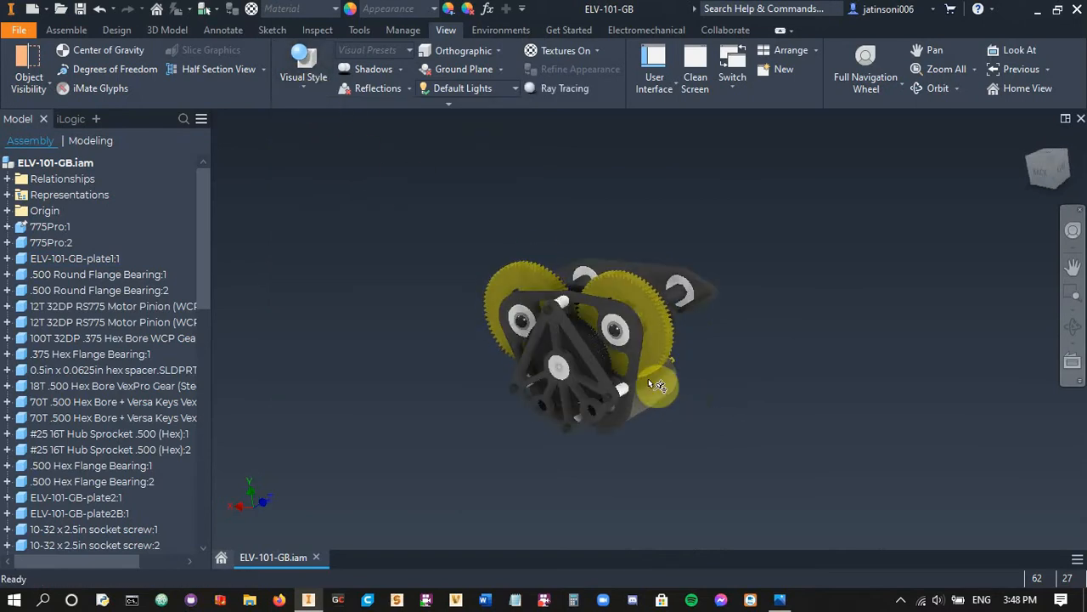
Turn on ground shadows for the assembly and inspect the shadow beneath the gearbox
{"action": "left_click", "coordinate": [401, 73]}
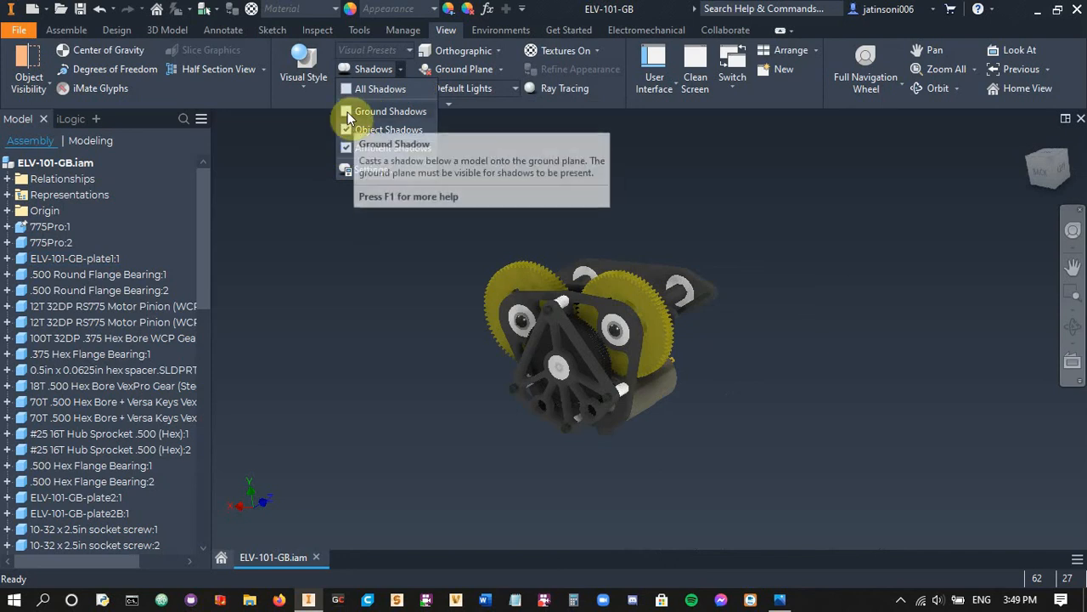
{"action": "left_click", "coordinate": [348, 111]}
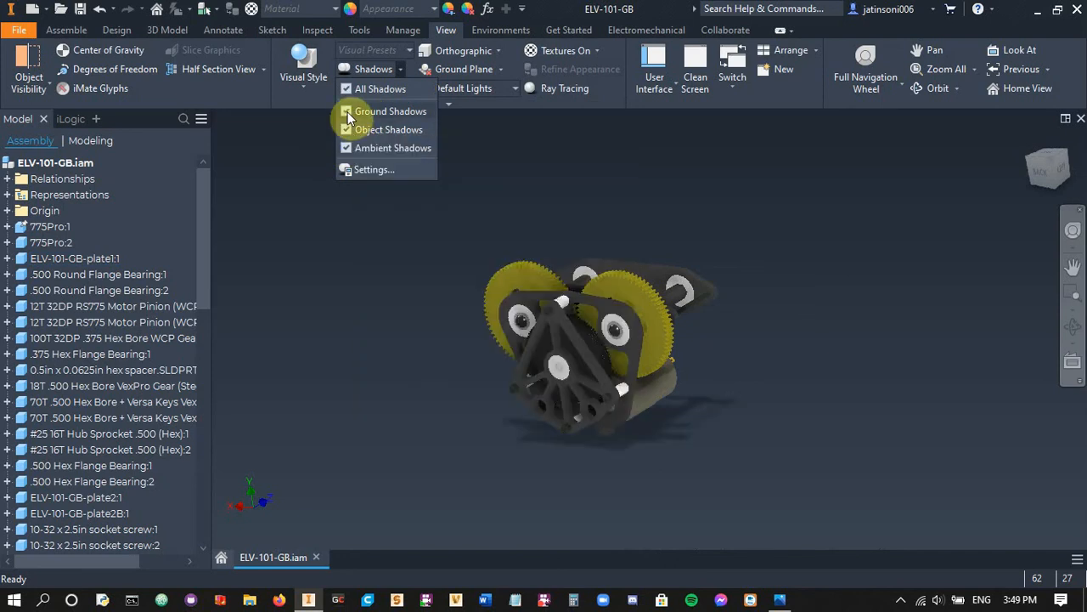
{"action": "left_click", "coordinate": [417, 379]}
{"action": "scroll", "coordinate": [635, 459], "scroll_direction": "down", "scroll_amount": 5}
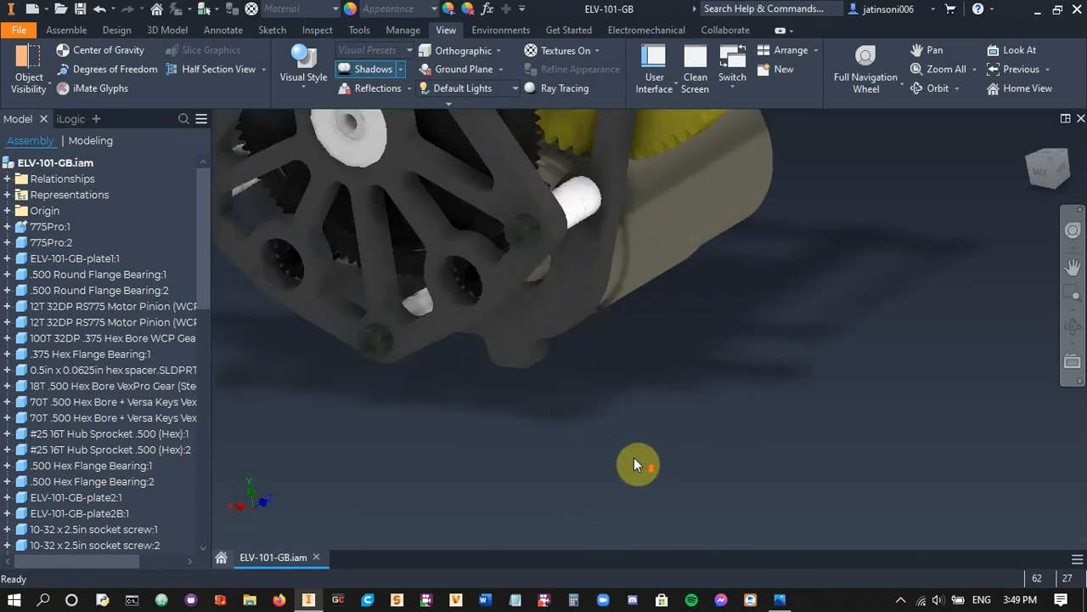
{"action": "scroll", "coordinate": [698, 350], "scroll_direction": "up", "scroll_amount": 3}
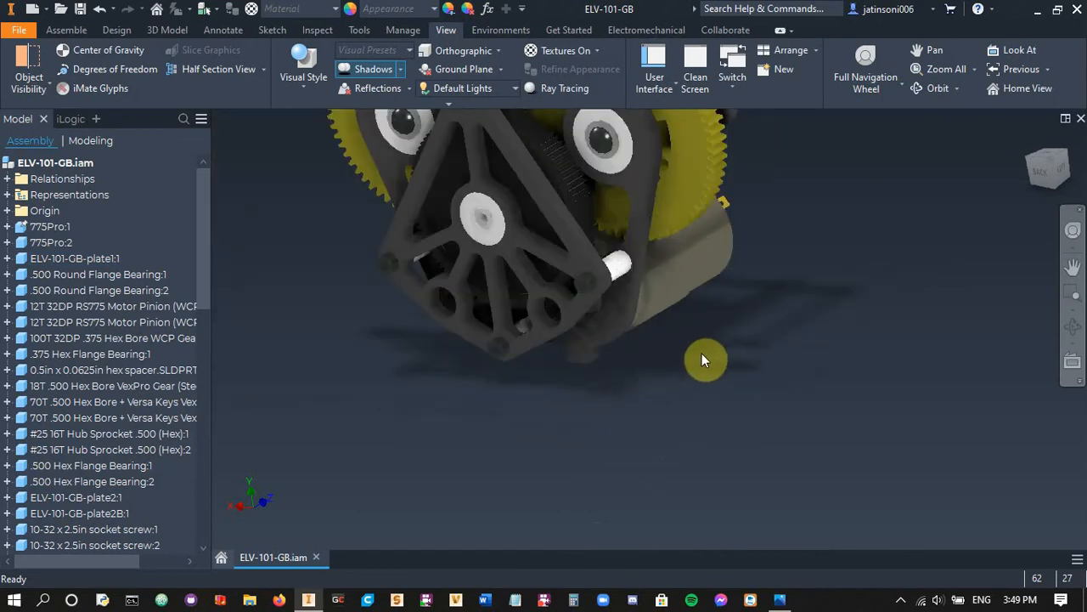
{"action": "middle_click_drag", "start_coordinate": [625, 388], "coordinate": [465, 438], "text": "shift"}
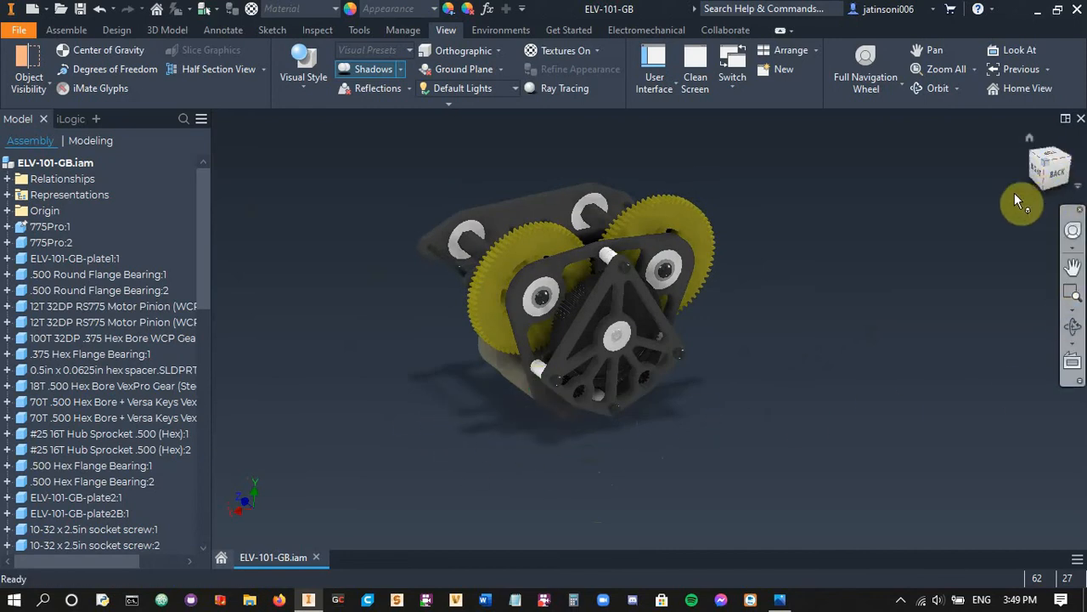
Orient the assembly to its Top view, define that view as Front, and inspect the resulting ground shadow
{"action": "left_click_drag", "start_coordinate": [1022, 200], "coordinate": [940, 291]}
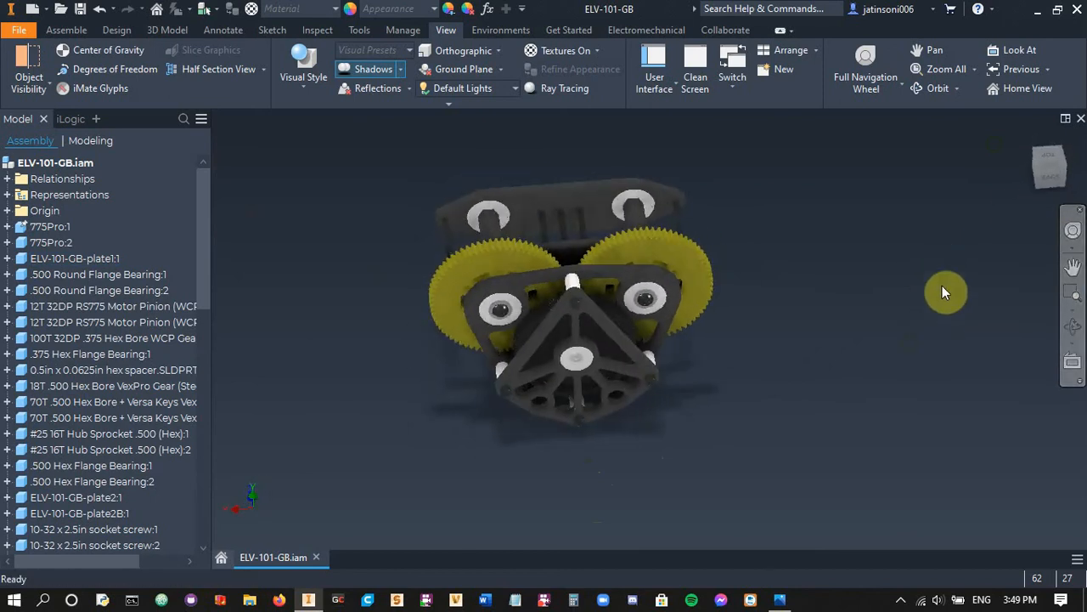
{"action": "left_click", "coordinate": [1048, 163]}
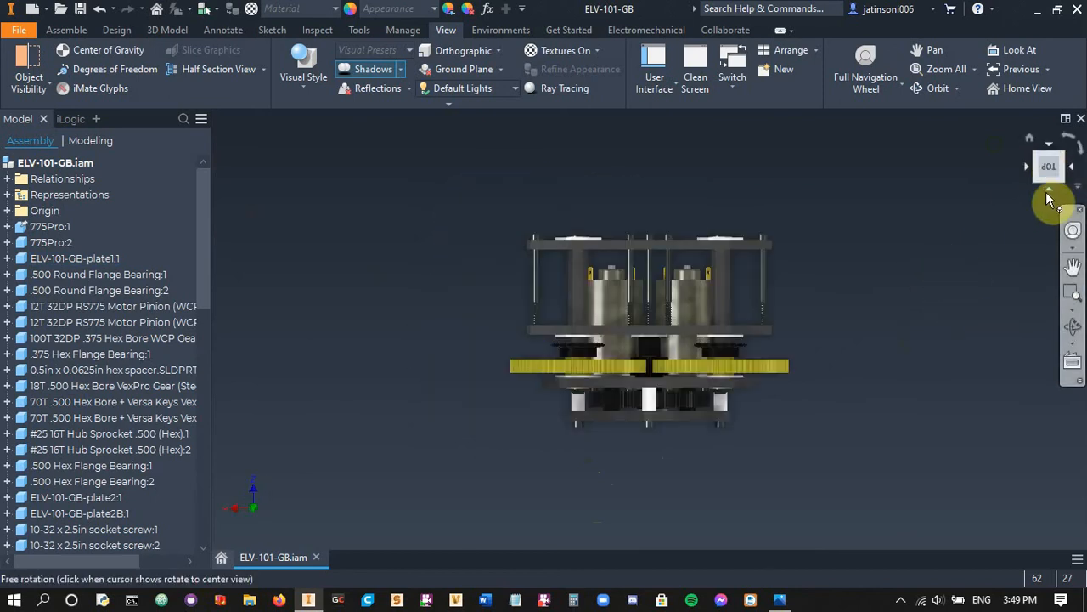
{"action": "right_click", "coordinate": [1049, 174]}
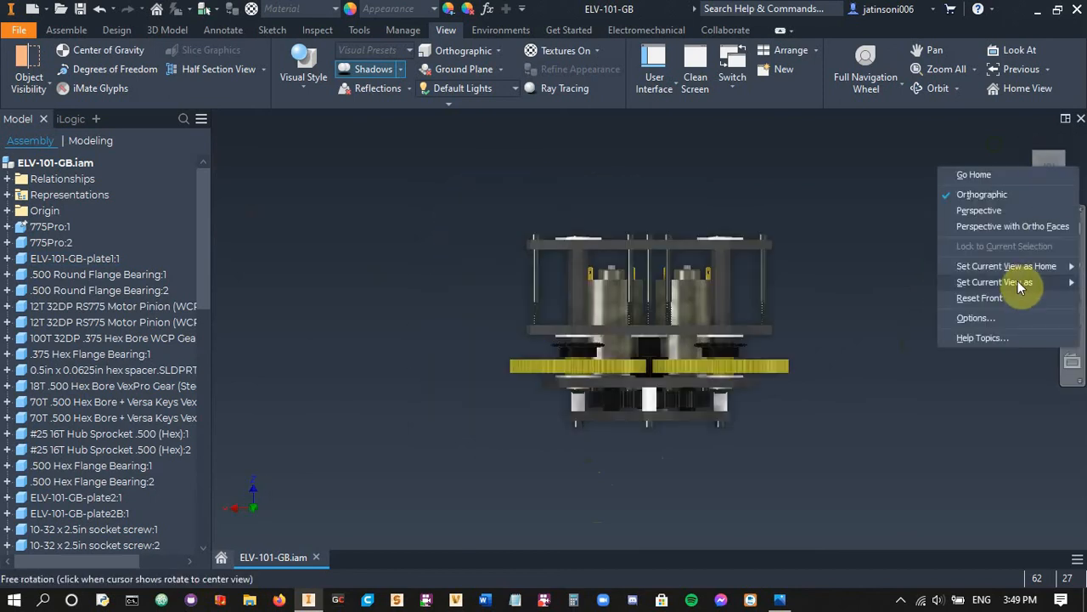
{"action": "mouse_move", "coordinate": [944, 291]}
{"action": "left_click", "coordinate": [884, 298]}
{"action": "mouse_move", "coordinate": [885, 298]}
{"action": "left_mouse_down"}
{"action": "mouse_move", "coordinate": [828, 346]}
{"action": "mouse_move", "coordinate": [831, 316]}
{"action": "mouse_move", "coordinate": [866, 344]}
{"action": "mouse_move", "coordinate": [846, 304]}
{"action": "mouse_move", "coordinate": [892, 289]}
{"action": "left_mouse_up"}
{"action": "key", "text": "Escape"}
{"action": "left_click_drag", "start_coordinate": [1029, 247], "coordinate": [729, 428]}
{"action": "scroll", "coordinate": [729, 423], "scroll_direction": "down", "scroll_amount": 3}
{"action": "middle_click_drag", "start_coordinate": [625, 496], "coordinate": [656, 495], "text": "shift"}
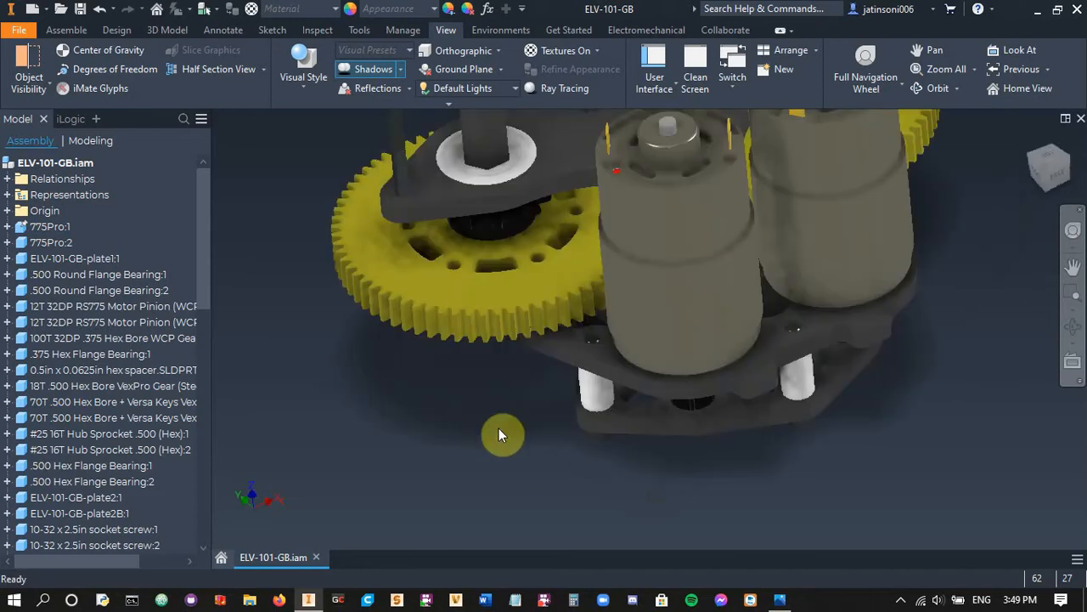
{"action": "scroll", "coordinate": [505, 423], "scroll_direction": "up", "scroll_amount": 7}
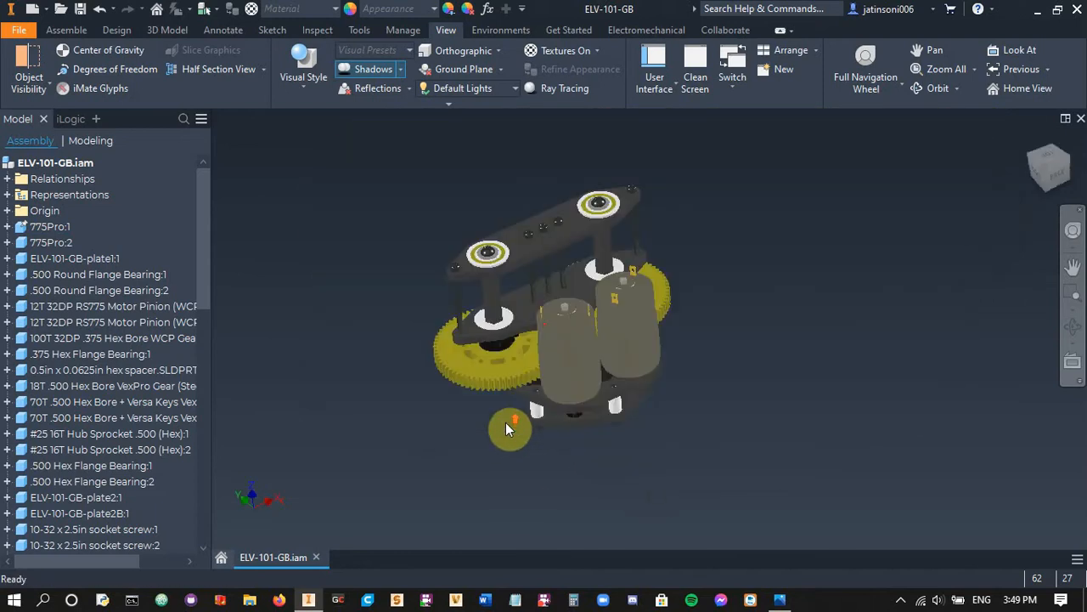
Orient the assembly squarely onto the triangular plate using the Bottom view and define that view as Front
{"action": "middle_click_drag", "start_coordinate": [505, 422], "coordinate": [792, 349], "text": "shift"}
{"action": "scroll", "coordinate": [517, 445], "scroll_direction": "down", "scroll_amount": 5}
{"action": "scroll", "coordinate": [585, 379], "scroll_direction": "up", "scroll_amount": 5}
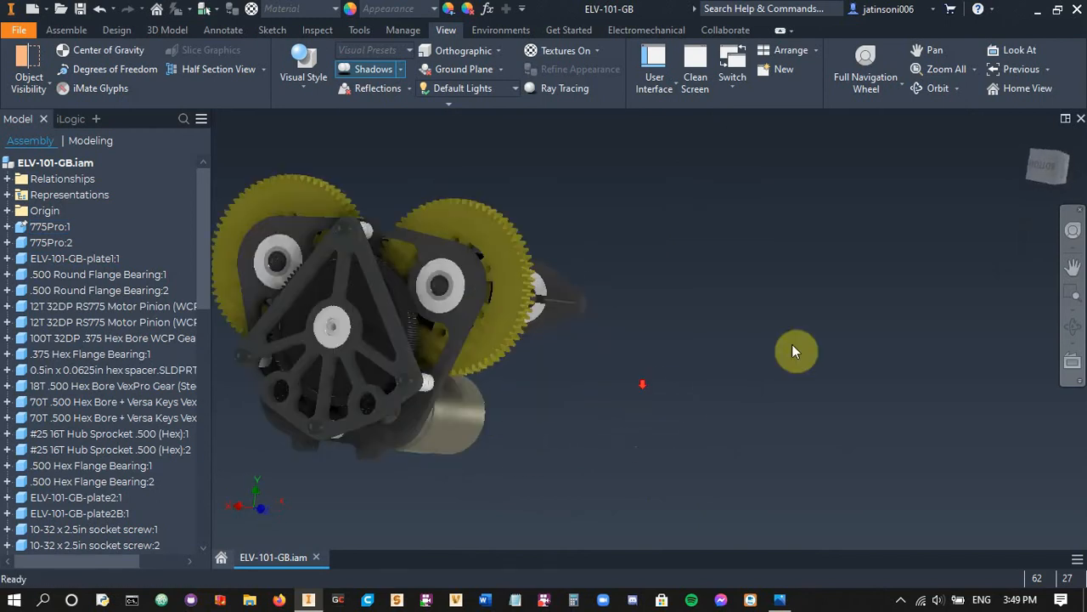
{"action": "left_click", "coordinate": [1046, 165]}
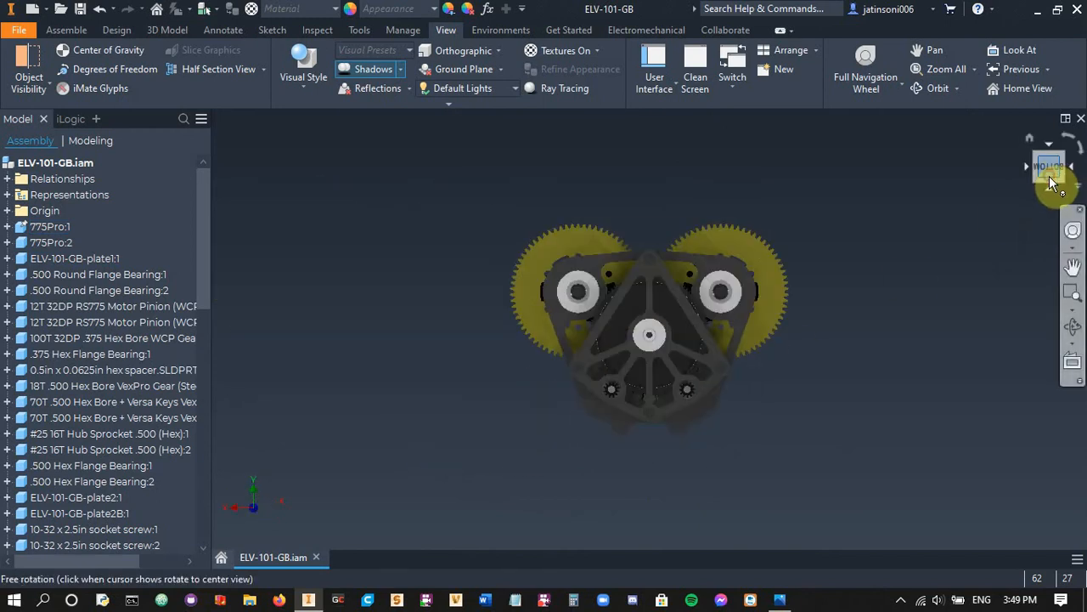
{"action": "right_click", "coordinate": [1049, 175]}
{"action": "mouse_move", "coordinate": [1018, 294]}
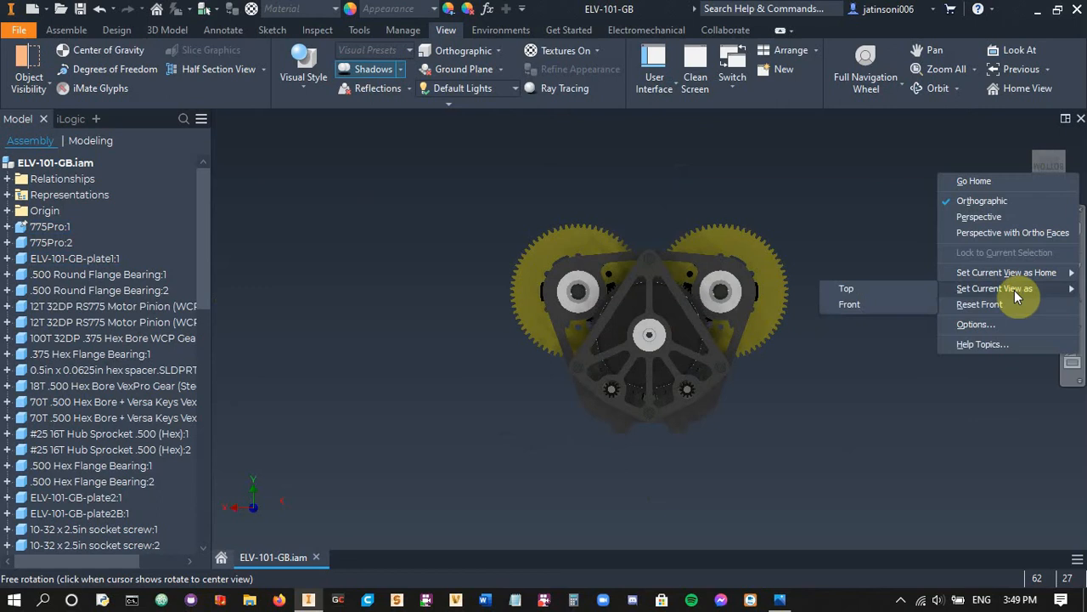
{"action": "left_click", "coordinate": [893, 305]}
{"action": "middle_click_drag", "start_coordinate": [874, 318], "coordinate": [799, 374], "text": "shift"}
{"action": "scroll", "coordinate": [796, 382], "scroll_direction": "down", "scroll_amount": 4}
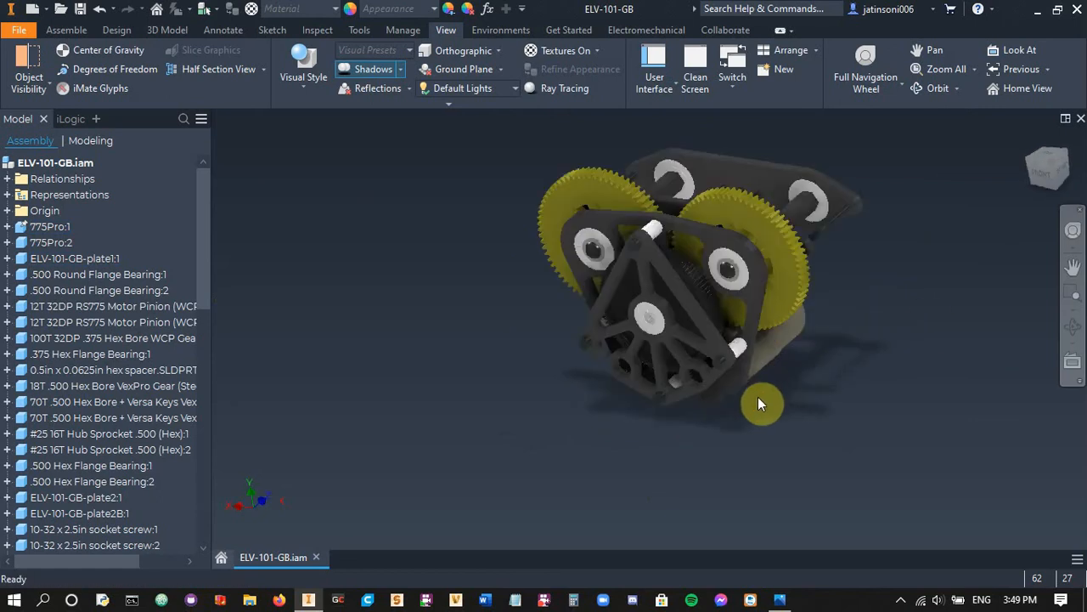
Turn on ground reflections and inspect the gearbox's mirrored image below it
{"action": "left_click", "coordinate": [410, 89]}
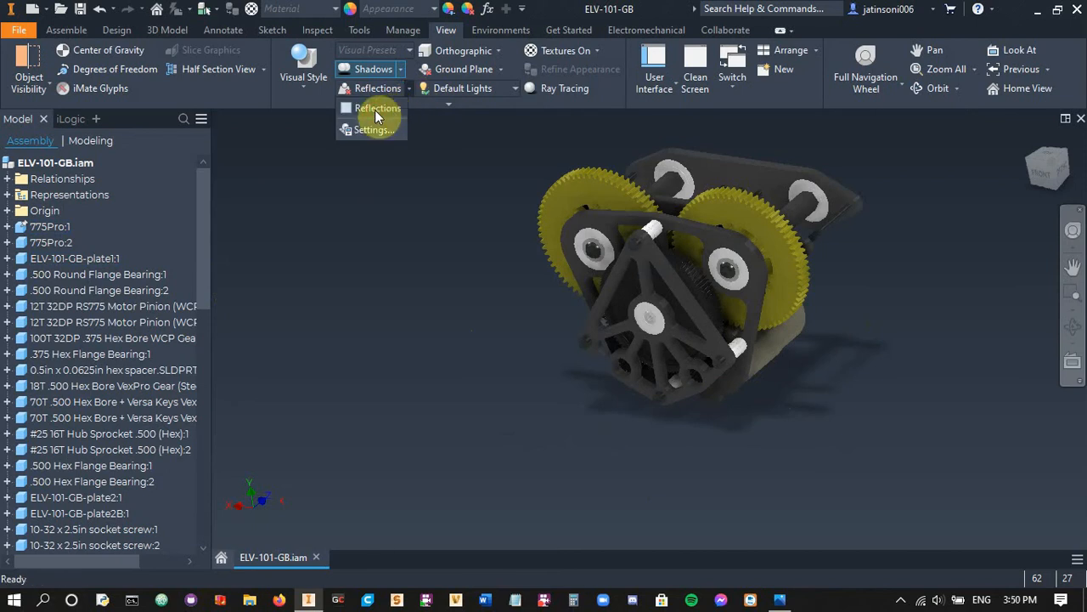
{"action": "left_click", "coordinate": [375, 109]}
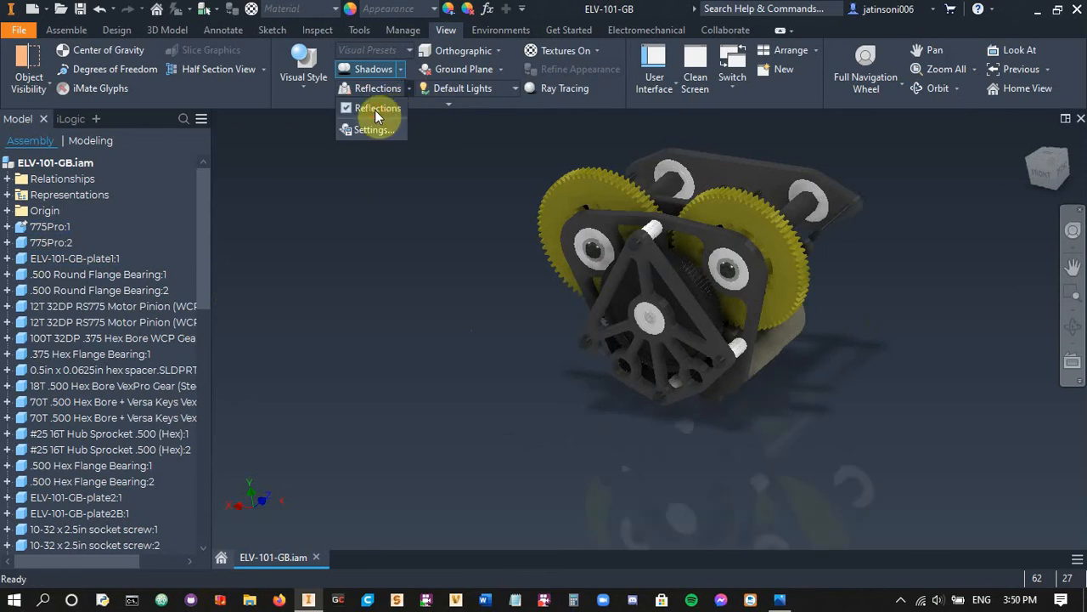
{"action": "left_click", "coordinate": [436, 288]}
{"action": "middle_click_drag", "start_coordinate": [480, 326], "coordinate": [448, 307]}
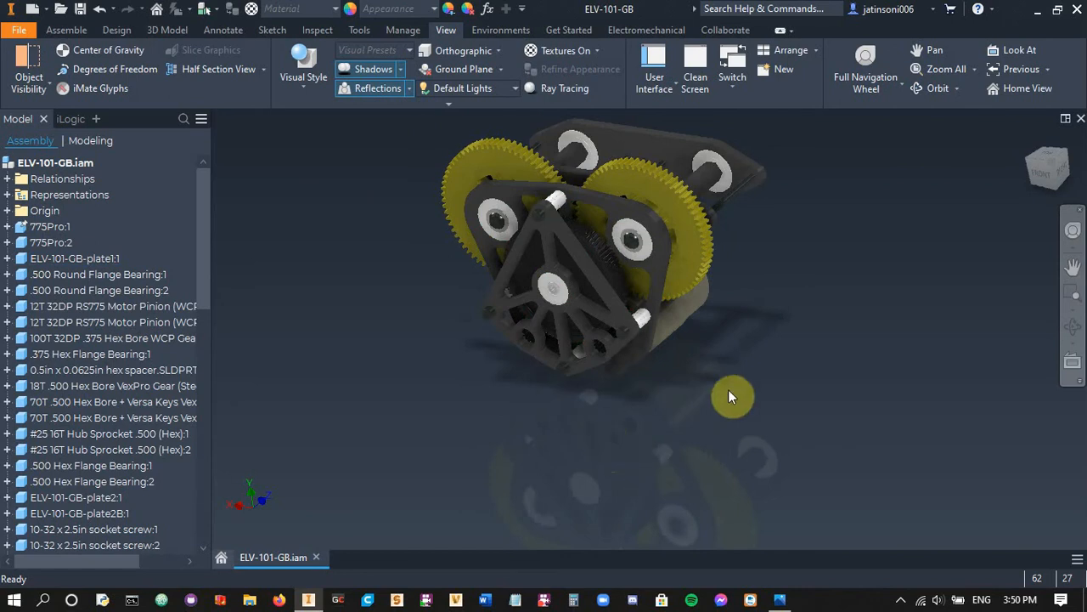
{"action": "middle_click_drag", "start_coordinate": [679, 453], "coordinate": [697, 405]}
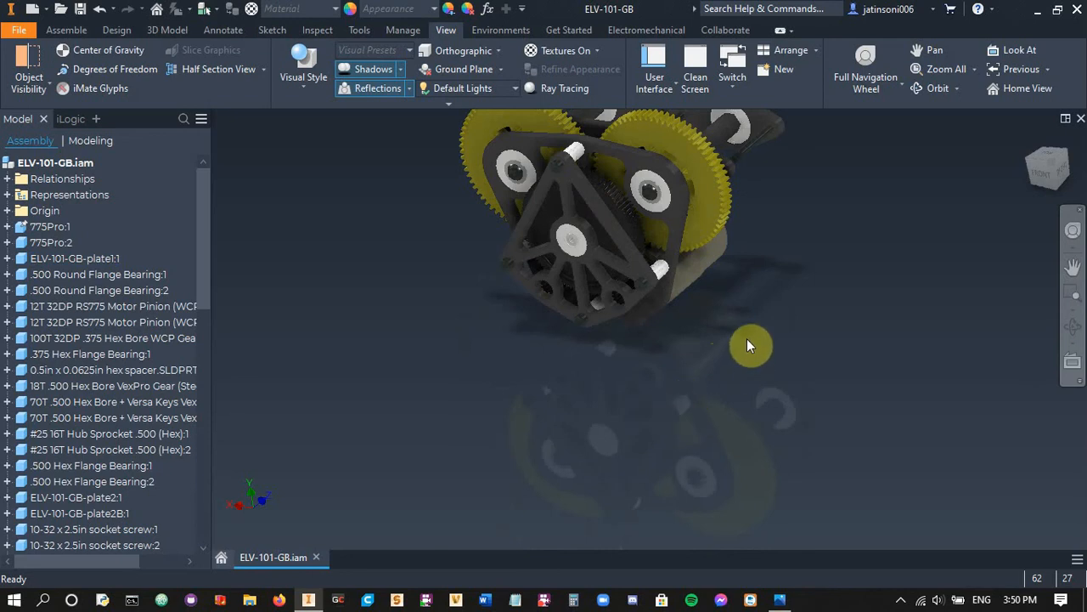
{"action": "scroll", "coordinate": [739, 315], "scroll_direction": "down", "scroll_amount": 1}
{"action": "mouse_move", "coordinate": [758, 334]}
{"action": "middle_mouse_down", "text": "shift"}
{"action": "mouse_move", "coordinate": [755, 309]}
{"action": "mouse_move", "coordinate": [737, 332]}
{"action": "middle_mouse_up", "text": "shift"}
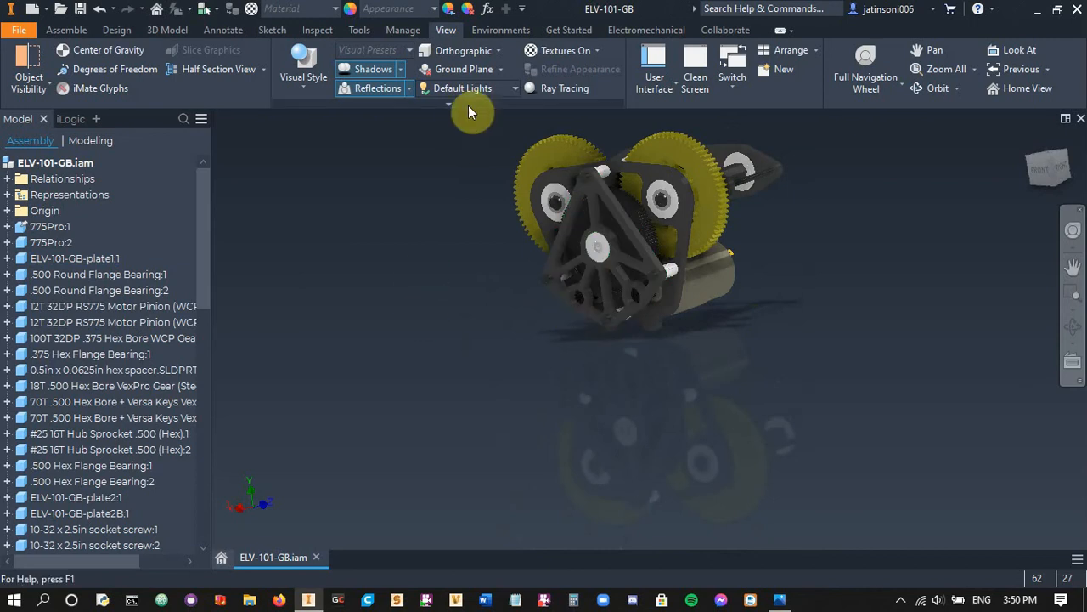
Set the view projection to Orthographic and inspect the gearbox in it
{"action": "left_click", "coordinate": [498, 50]}
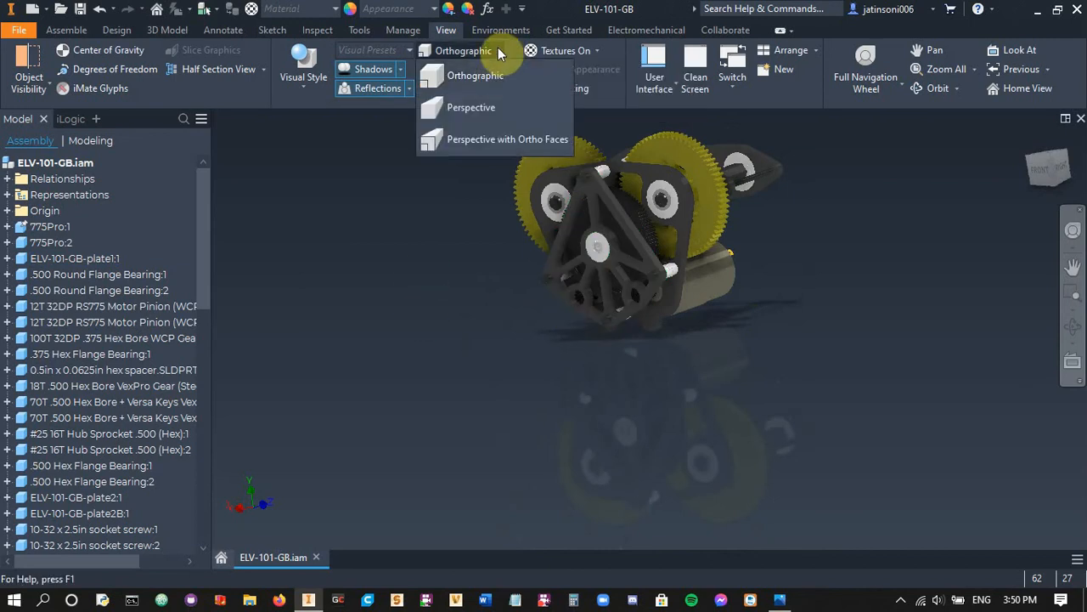
{"action": "left_click", "coordinate": [494, 81]}
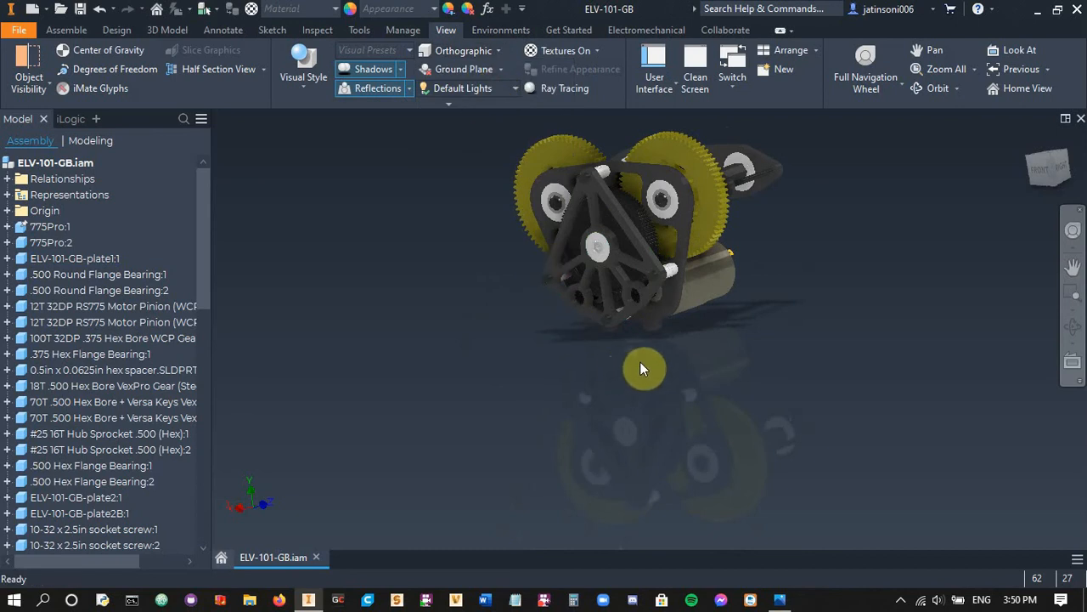
{"action": "middle_click_drag", "start_coordinate": [714, 295], "coordinate": [711, 359]}
{"action": "scroll", "coordinate": [730, 356], "scroll_direction": "down", "scroll_amount": 3}
{"action": "scroll", "coordinate": [729, 355], "scroll_direction": "up", "scroll_amount": 3}
{"action": "scroll", "coordinate": [732, 331], "scroll_direction": "down", "scroll_amount": 3}
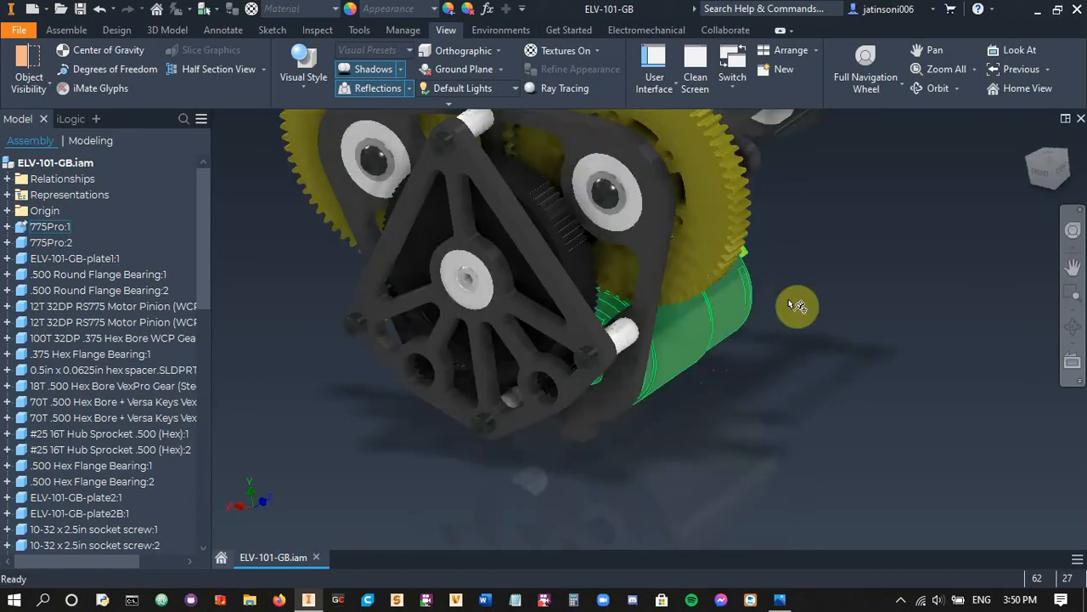
{"action": "scroll", "coordinate": [749, 330], "scroll_direction": "up", "scroll_amount": 3}
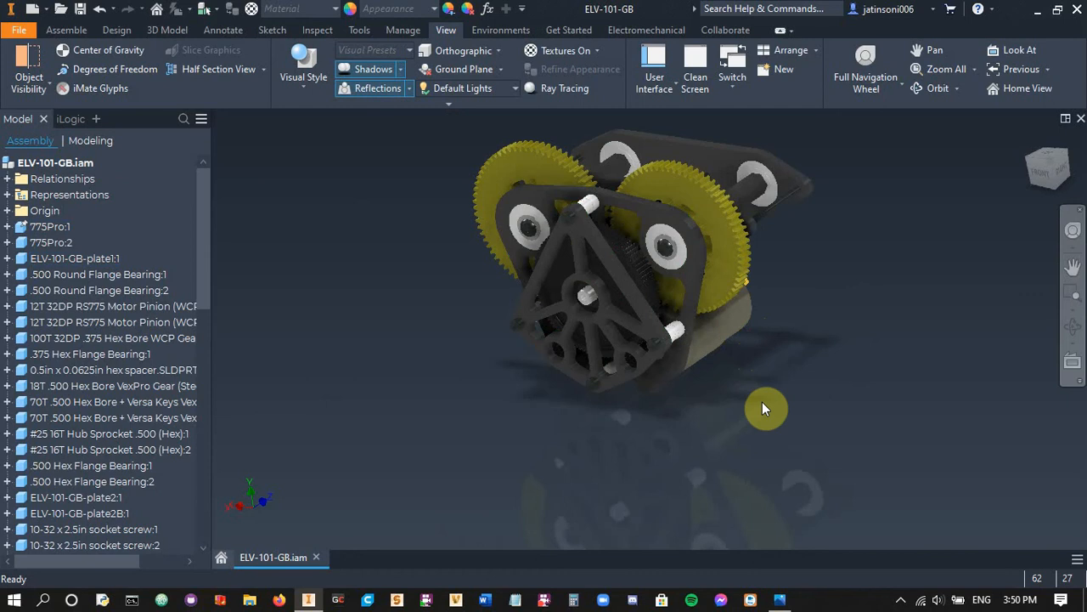
Set the gearbox's view projection to Perspective and inspect it from the front and side
{"action": "left_click", "coordinate": [500, 51]}
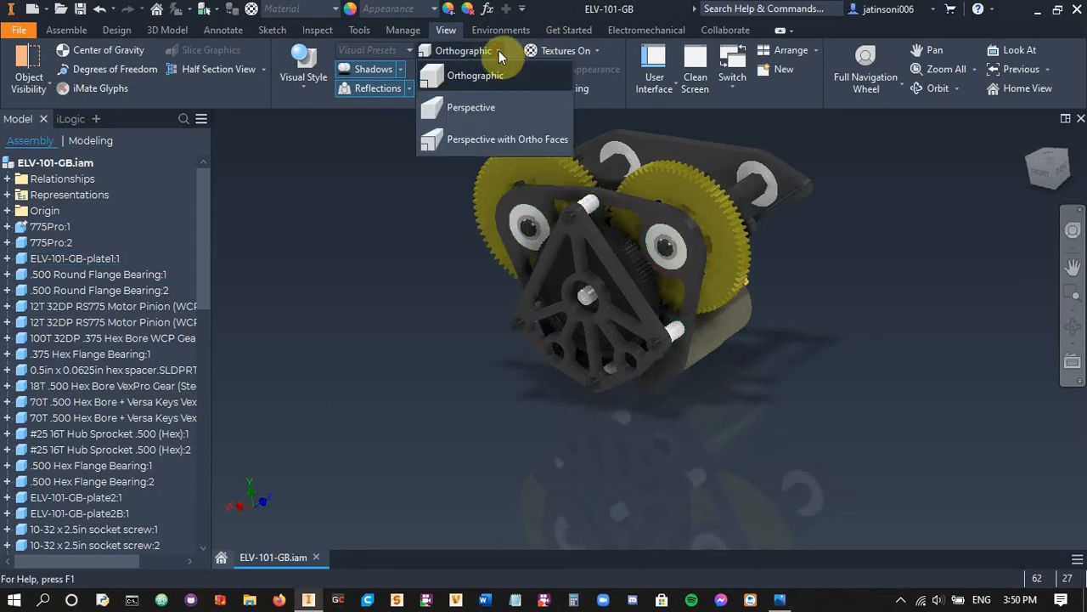
{"action": "left_click", "coordinate": [468, 108]}
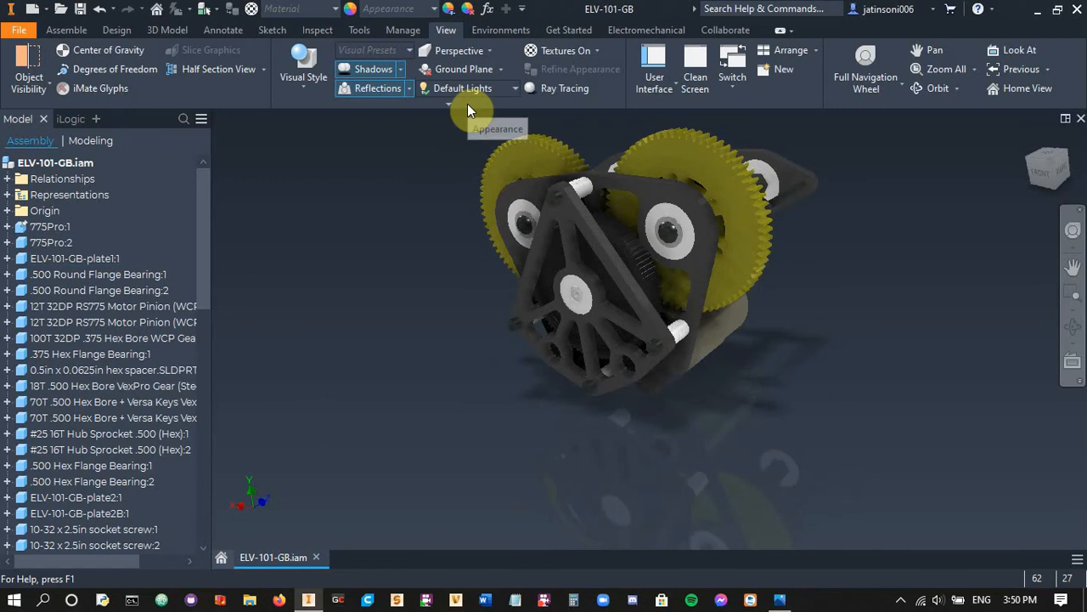
{"action": "middle_click_drag", "start_coordinate": [776, 304], "coordinate": [646, 429]}
{"action": "scroll", "coordinate": [690, 464], "scroll_direction": "up", "scroll_amount": 4}
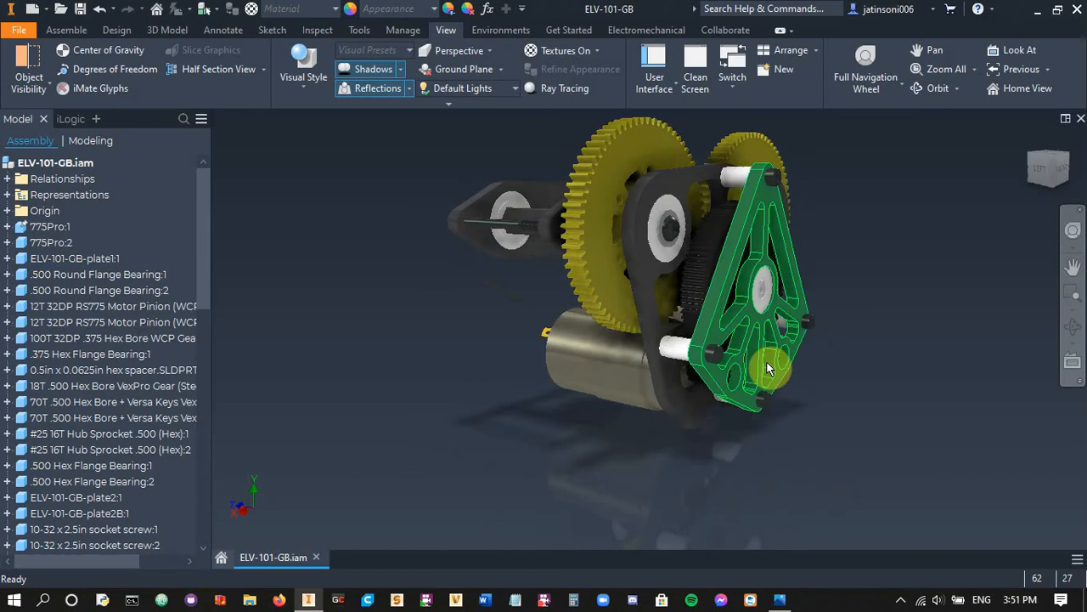
{"action": "middle_click_drag", "start_coordinate": [767, 368], "coordinate": [675, 406]}
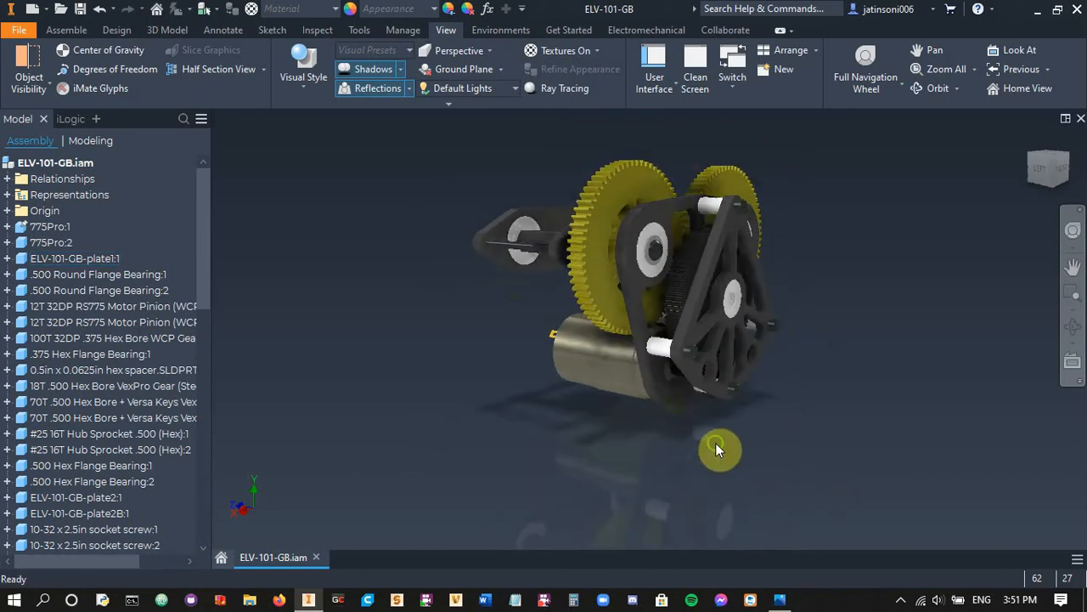
{"action": "scroll", "coordinate": [676, 435], "scroll_direction": "up", "scroll_amount": 3}
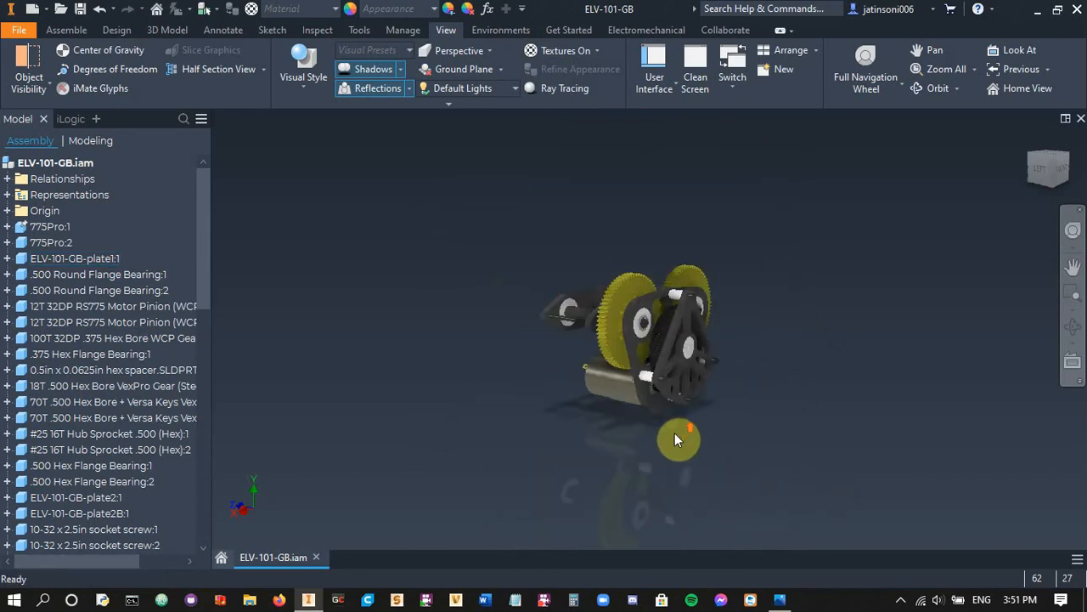
Open the SWR-101 assembly from the SWR-101 folder of the Team Faulty Flush - F4 9th CADathon project
{"action": "left_click", "coordinate": [61, 9]}
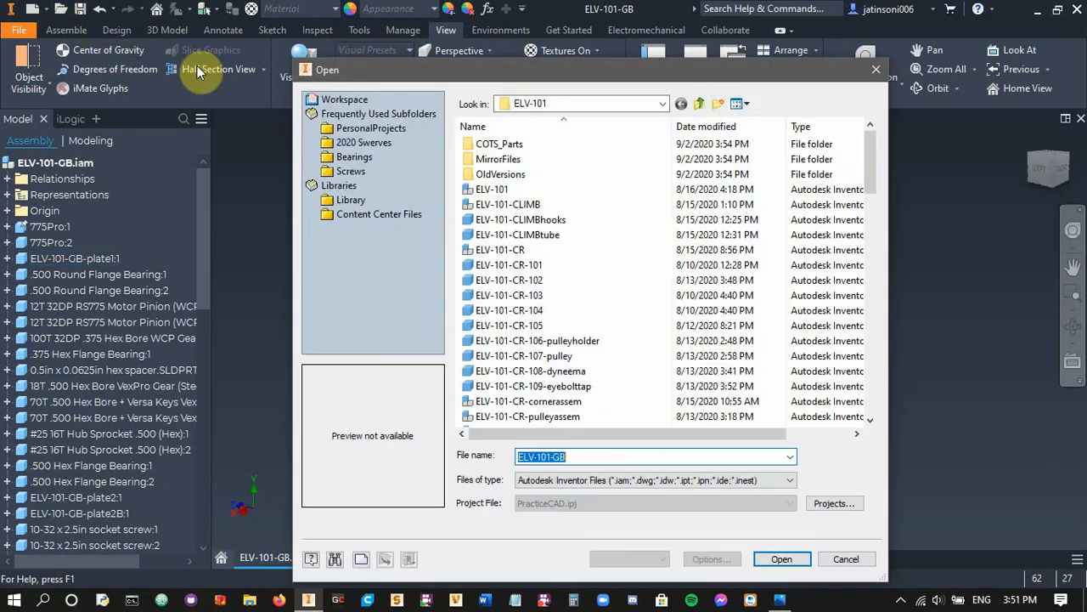
{"action": "left_click", "coordinate": [698, 104]}
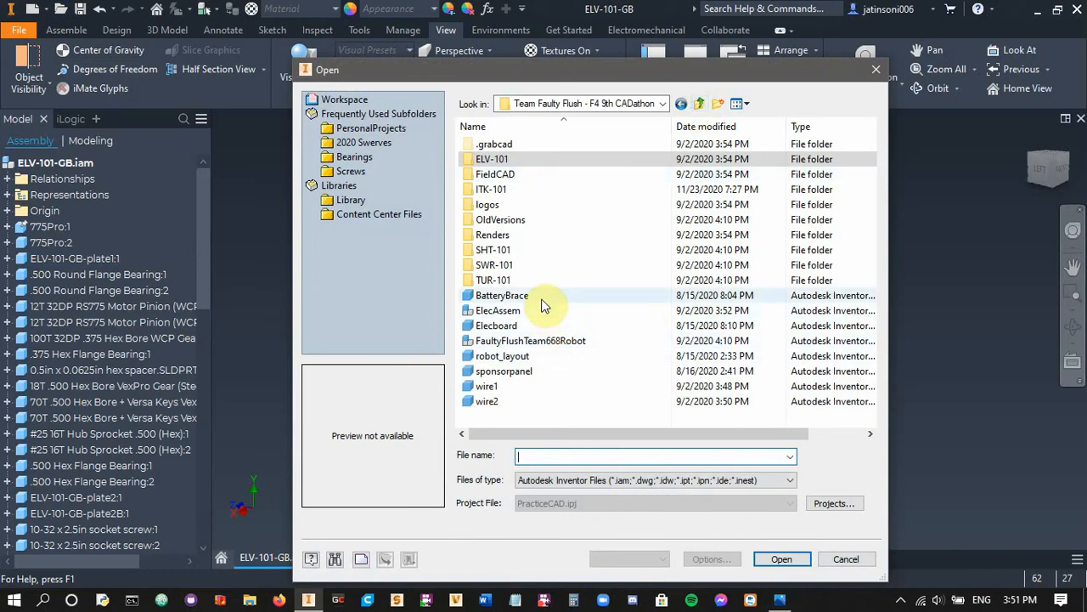
{"action": "left_click", "coordinate": [523, 266]}
{"action": "double_click", "coordinate": [523, 269]}
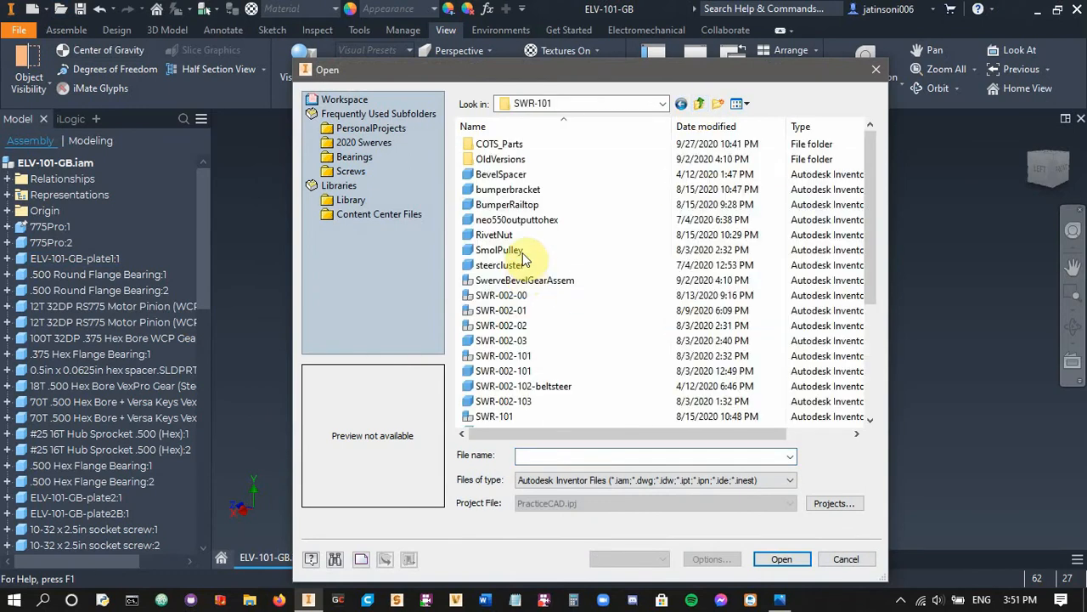
{"action": "left_click", "coordinate": [510, 294]}
{"action": "left_click", "coordinate": [507, 355]}
{"action": "scroll", "coordinate": [509, 348], "scroll_direction": "down", "scroll_amount": 4}
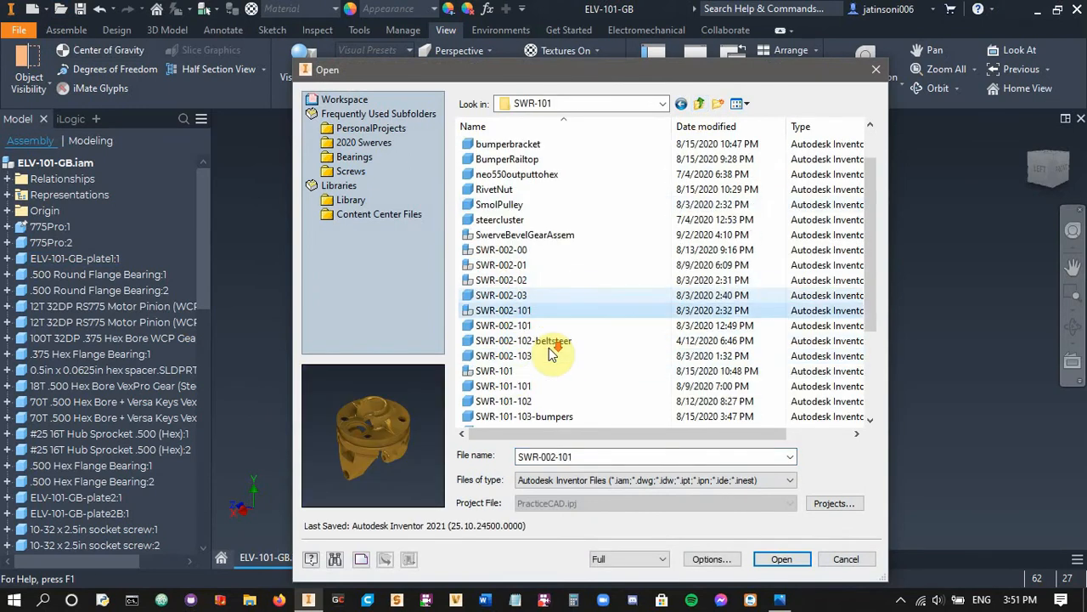
{"action": "left_click", "coordinate": [492, 235]}
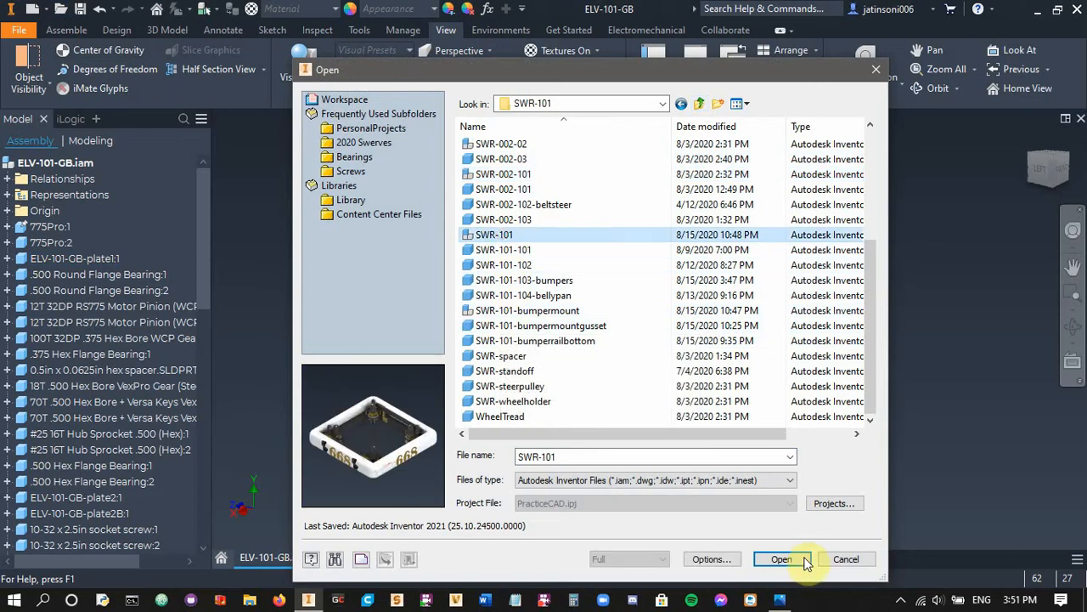
{"action": "left_click", "coordinate": [786, 559]}
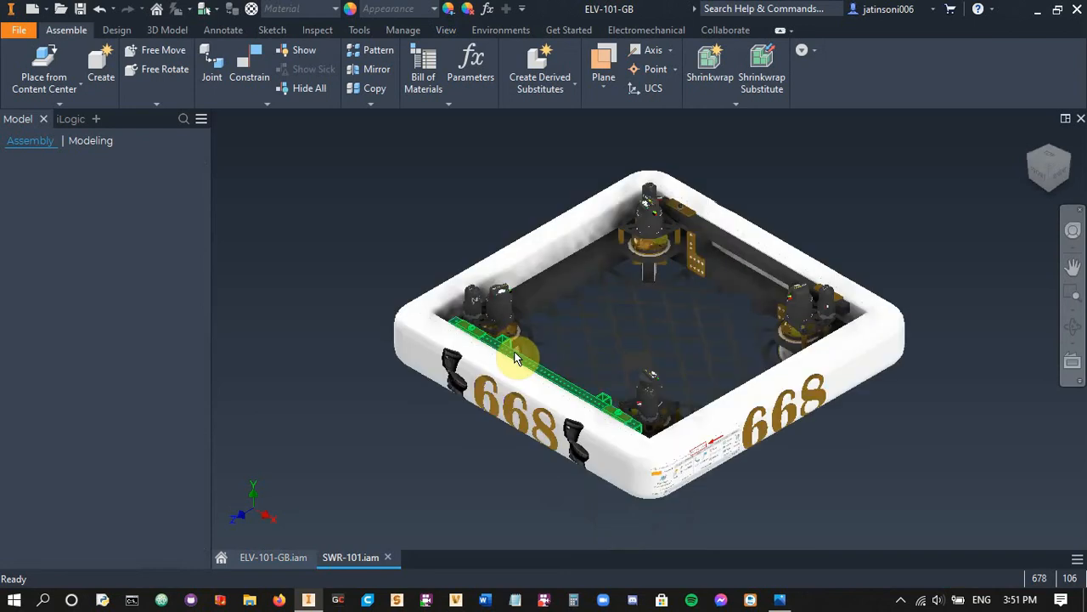
Set the SWR-101 drivetrain's view projection to Perspective and view it from a low corner angle
{"action": "left_click", "coordinate": [452, 30]}
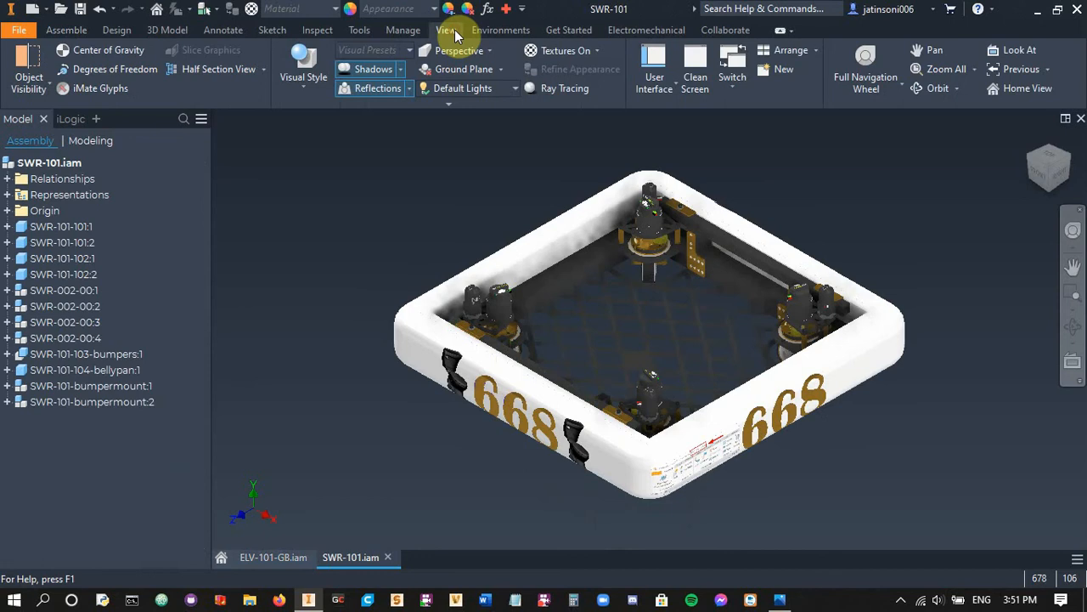
{"action": "middle_click_drag", "start_coordinate": [842, 490], "coordinate": [850, 443], "text": "shift"}
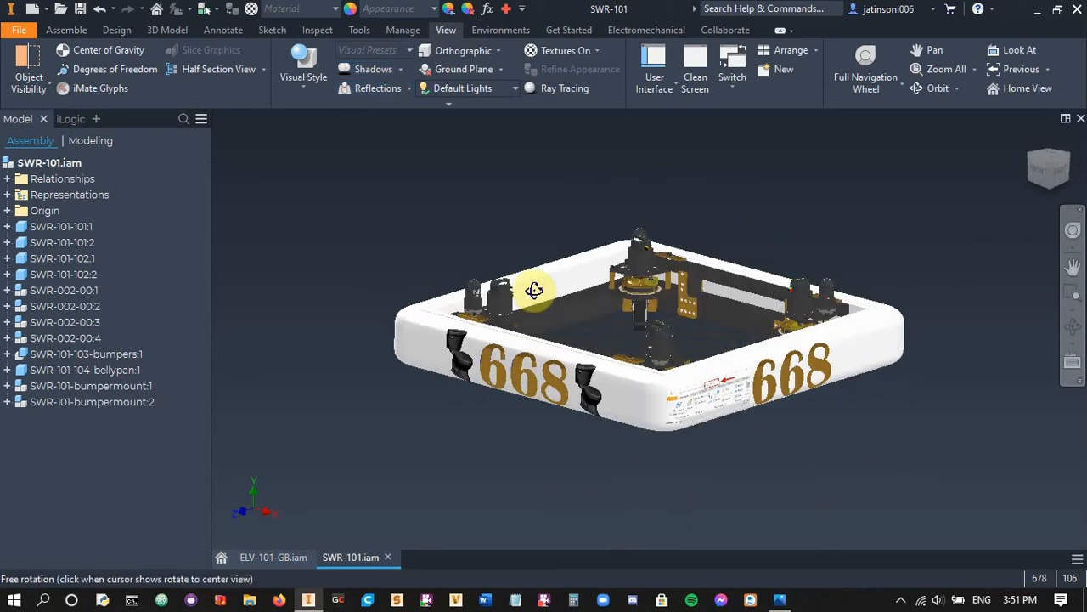
{"action": "left_click", "coordinate": [478, 53]}
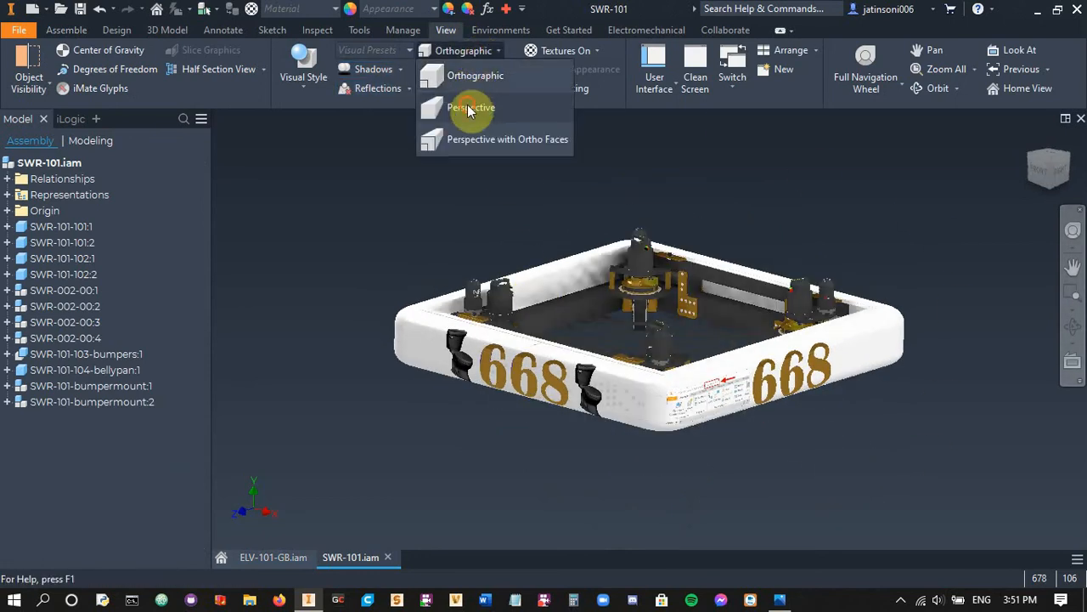
{"action": "left_click", "coordinate": [469, 107]}
{"action": "middle_click_drag", "start_coordinate": [573, 488], "coordinate": [615, 452], "text": "shift"}
{"action": "scroll", "coordinate": [596, 423], "scroll_direction": "down", "scroll_amount": 3}
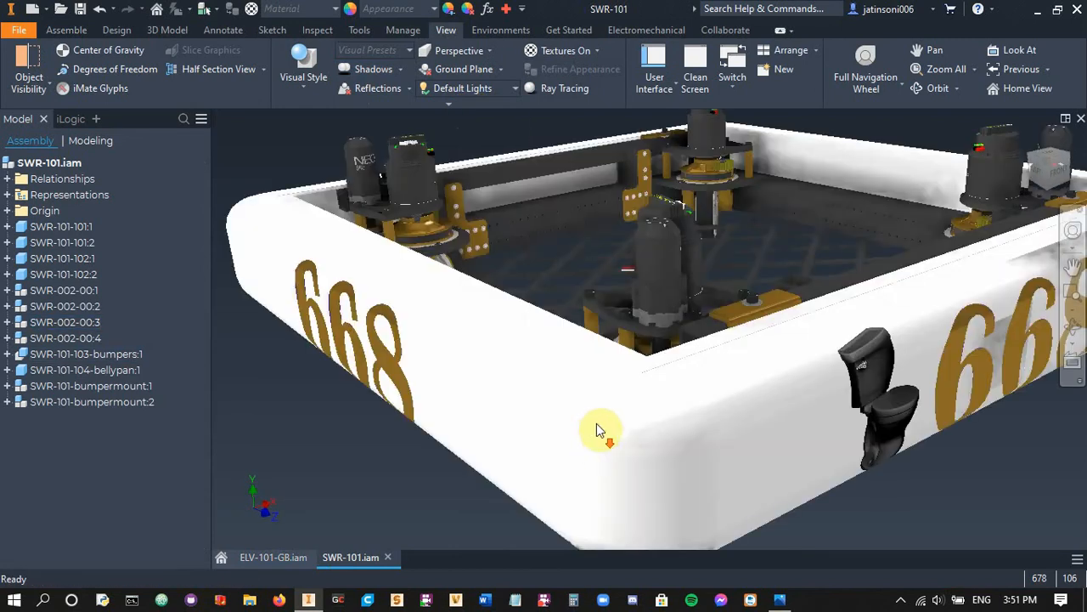
Examine the swerve modules inside the white bumpers up close in perspective, and close the SWR-101 assembly
{"action": "scroll", "coordinate": [574, 277], "scroll_direction": "down", "scroll_amount": 4}
{"action": "middle_click_drag", "start_coordinate": [575, 280], "coordinate": [600, 357]}
{"action": "scroll", "coordinate": [588, 325], "scroll_direction": "up", "scroll_amount": 4}
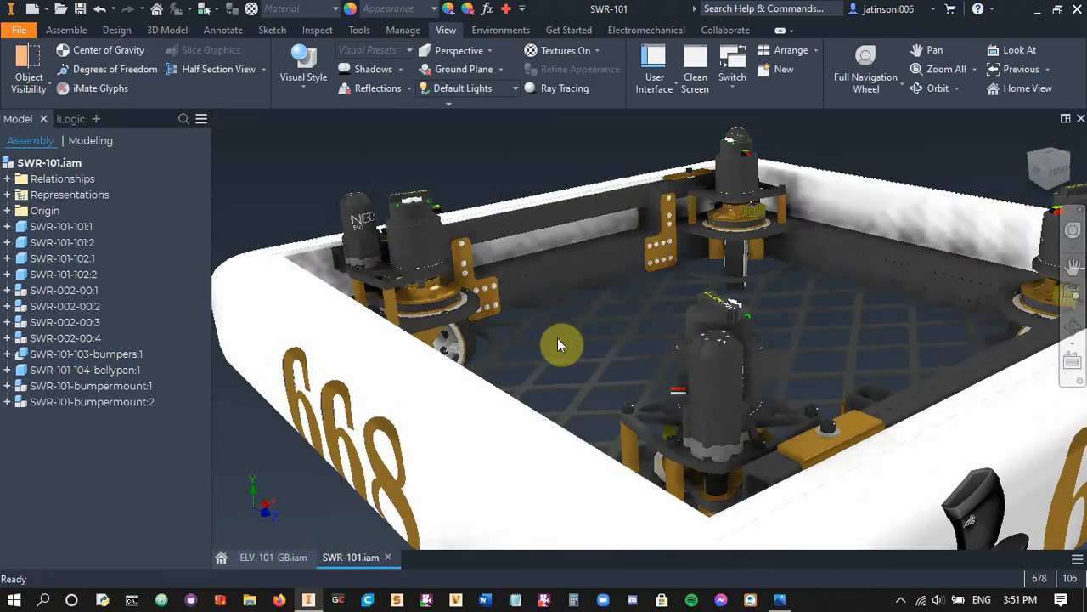
{"action": "scroll", "coordinate": [500, 325], "scroll_direction": "down", "scroll_amount": 2}
{"action": "middle_click_drag", "start_coordinate": [500, 325], "coordinate": [567, 361]}
{"action": "scroll", "coordinate": [568, 359], "scroll_direction": "down", "scroll_amount": 2}
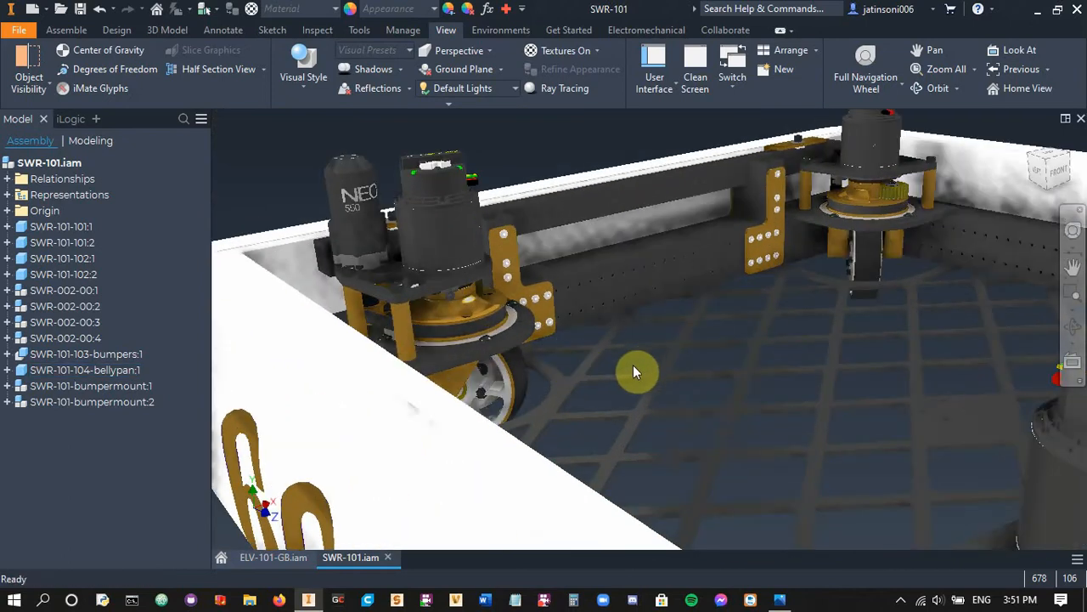
{"action": "left_click", "coordinate": [388, 557]}
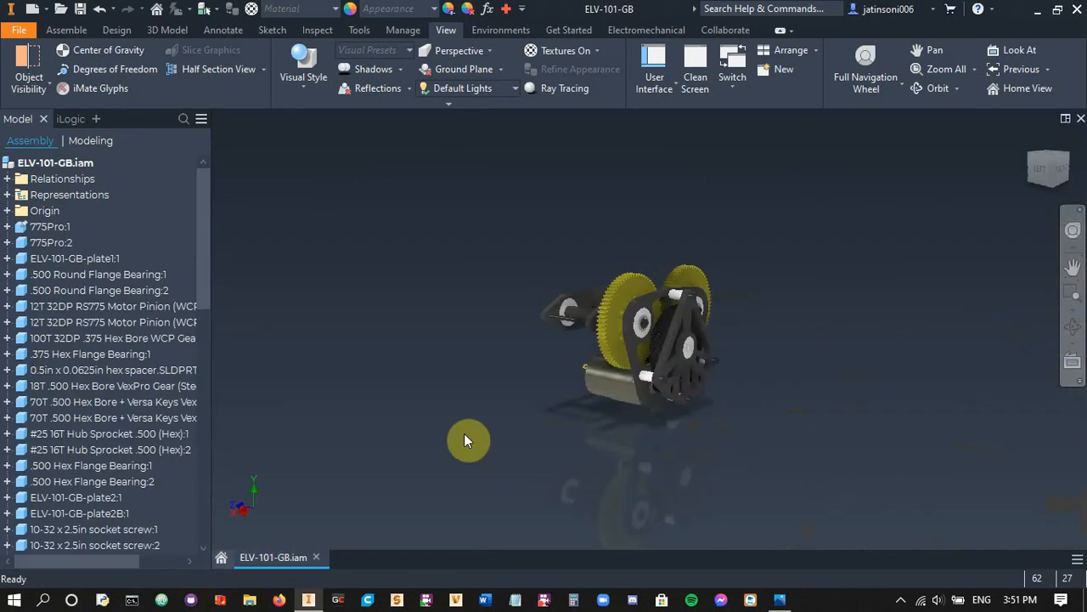
Examine the perspective effect on the gearbox from the side and front, both close up and from farther away
{"action": "scroll", "coordinate": [647, 421], "scroll_direction": "down", "scroll_amount": 3}
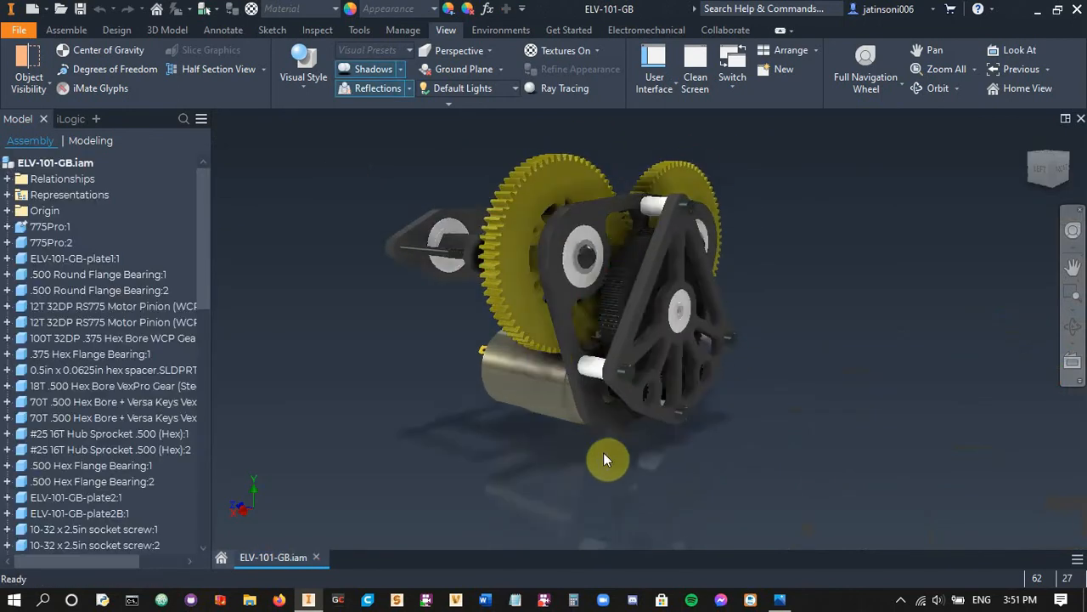
{"action": "scroll", "coordinate": [509, 349], "scroll_direction": "up", "scroll_amount": 3}
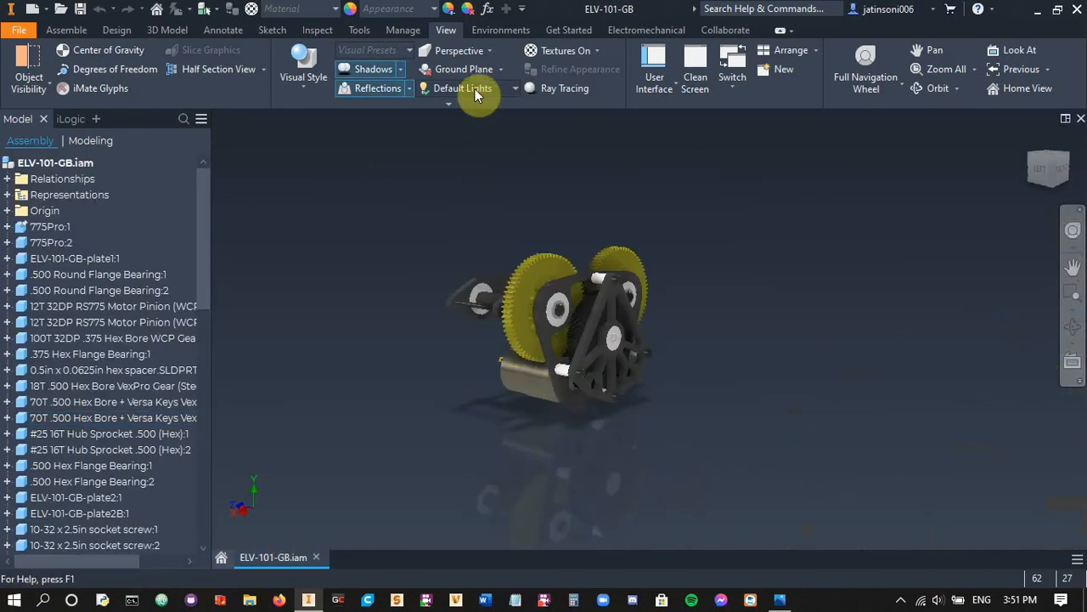
{"action": "middle_click_drag", "start_coordinate": [732, 358], "coordinate": [635, 364], "text": "shift"}
{"action": "scroll", "coordinate": [546, 404], "scroll_direction": "down", "scroll_amount": 5}
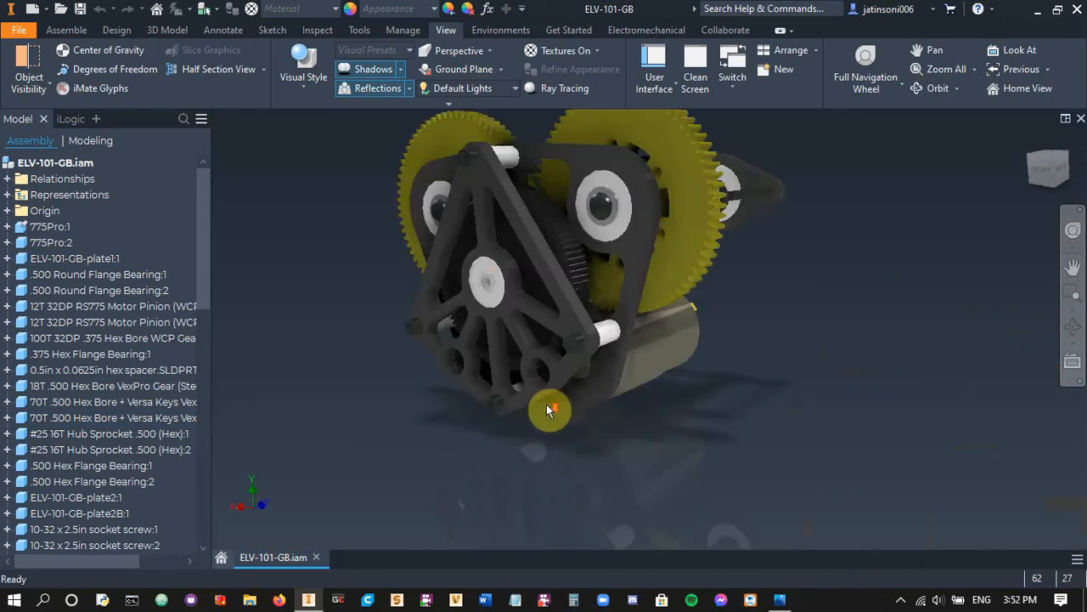
{"action": "scroll", "coordinate": [650, 298], "scroll_direction": "up", "scroll_amount": 5}
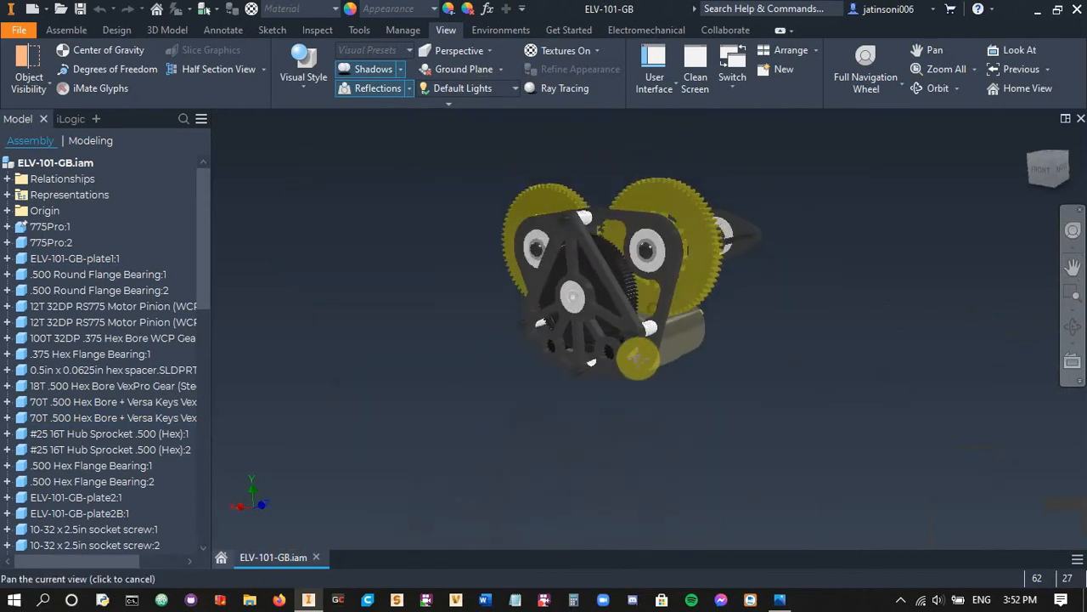
{"action": "scroll", "coordinate": [665, 312], "scroll_direction": "down", "scroll_amount": 3}
{"action": "scroll", "coordinate": [732, 275], "scroll_direction": "up", "scroll_amount": 3}
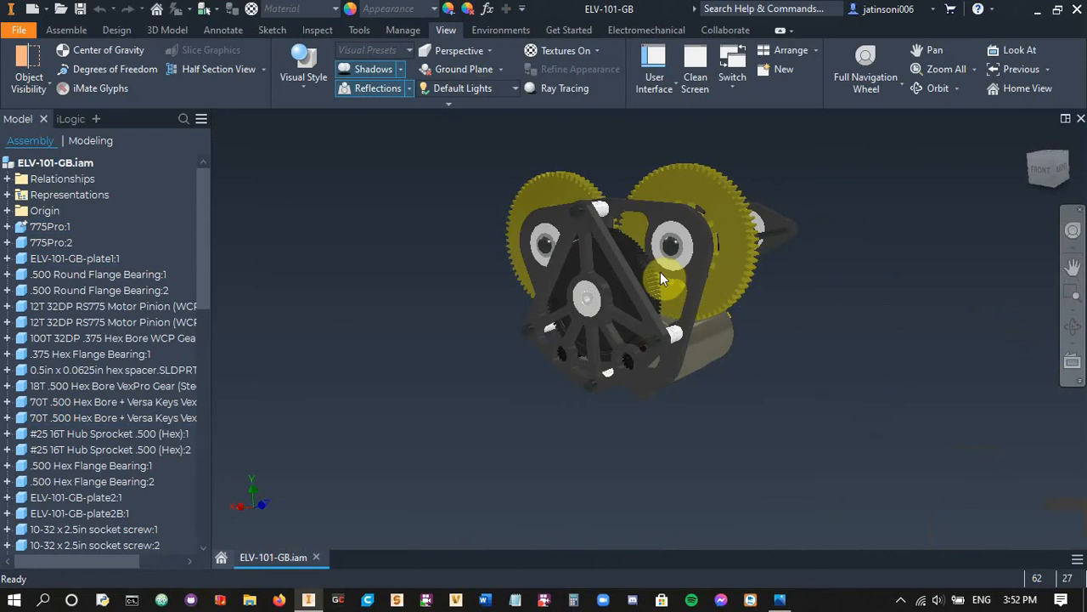
Apply the Photo Booth lighting style to the gearbox view and inspect its effect on the parts
{"action": "left_click", "coordinate": [473, 90]}
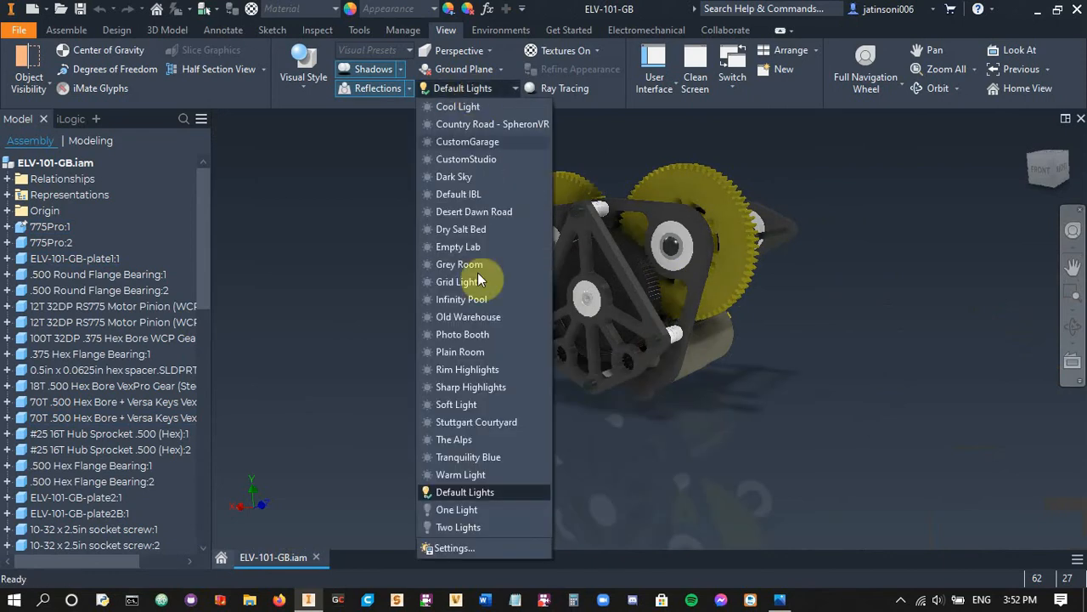
{"action": "left_click", "coordinate": [469, 336]}
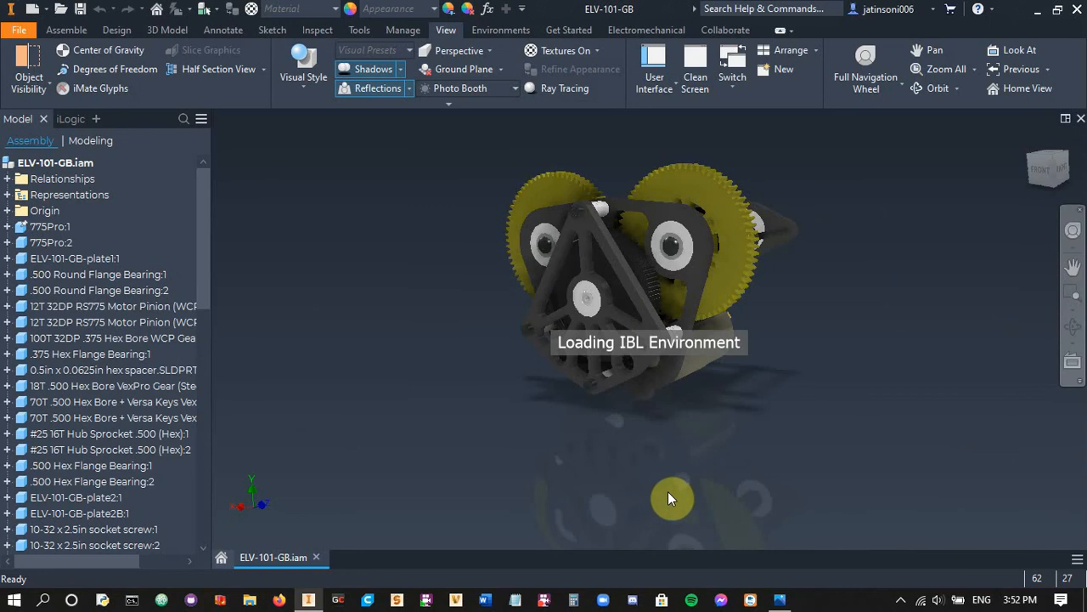
{"action": "middle_click_drag", "start_coordinate": [654, 447], "coordinate": [741, 419], "text": "shift"}
{"action": "scroll", "coordinate": [705, 396], "scroll_direction": "down", "scroll_amount": 4}
{"action": "scroll", "coordinate": [408, 272], "scroll_direction": "up", "scroll_amount": 5}
{"action": "middle_click_drag", "start_coordinate": [409, 272], "coordinate": [468, 358]}
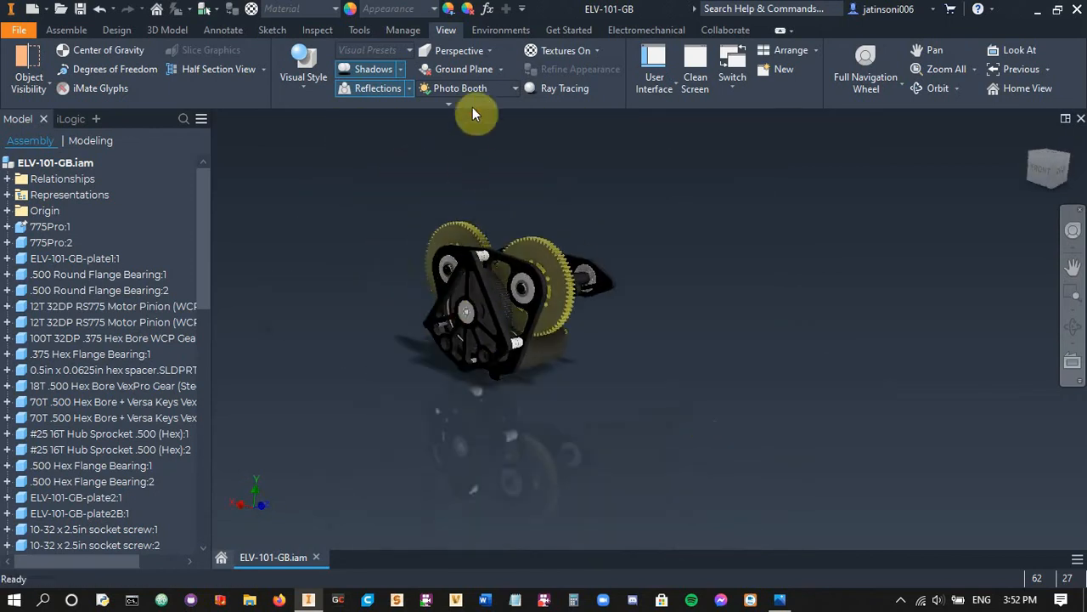
Apply the Grid Light lighting style and inspect the shadow the gearbox casts on the ground
{"action": "left_click", "coordinate": [469, 90]}
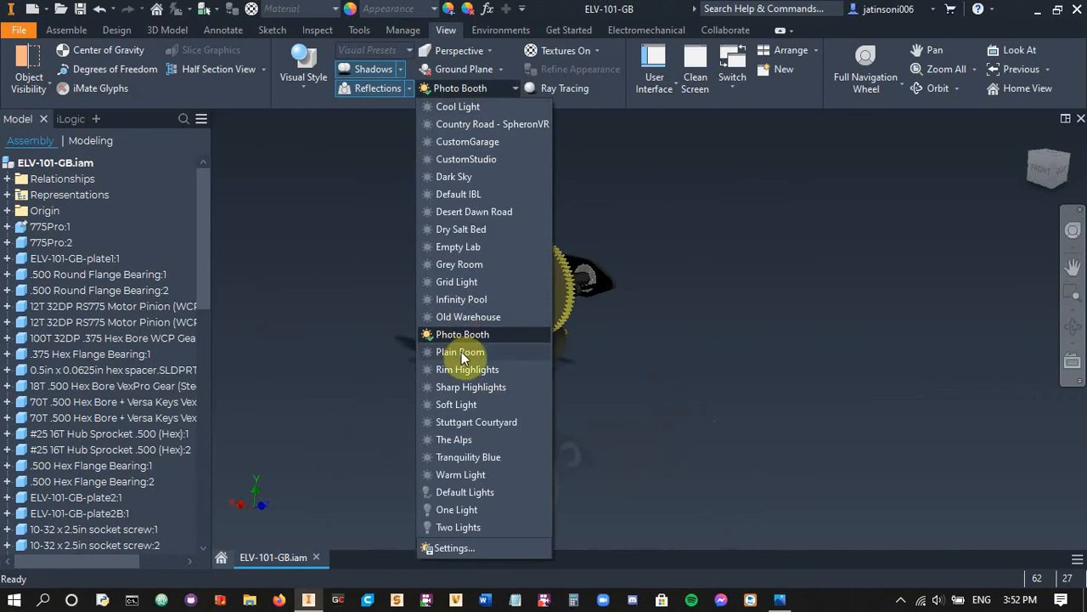
{"action": "left_click", "coordinate": [457, 284]}
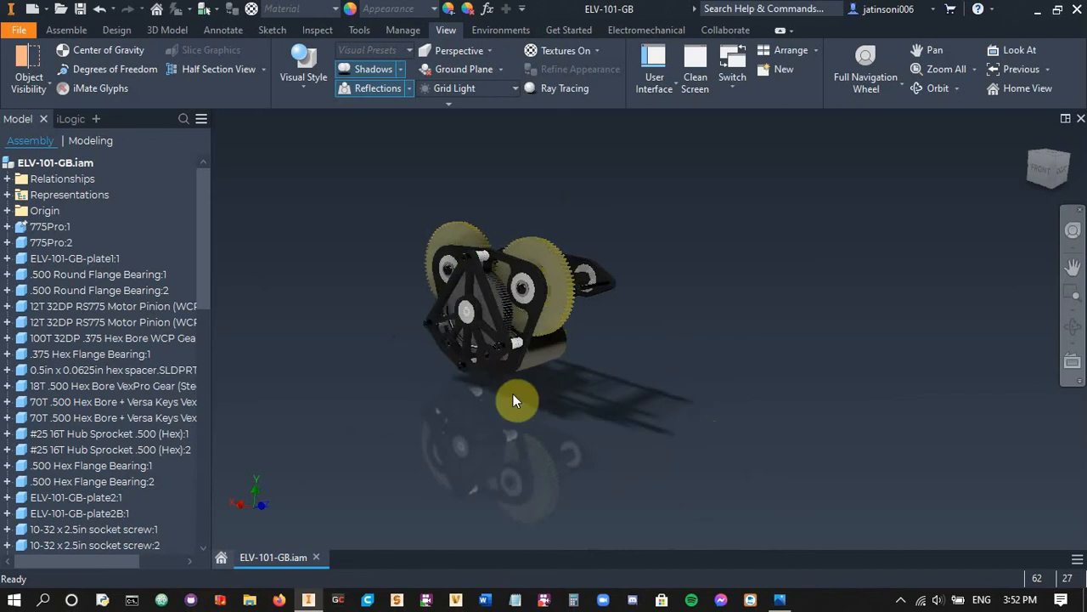
{"action": "middle_click_drag", "start_coordinate": [535, 422], "coordinate": [594, 467]}
{"action": "middle_click_drag", "start_coordinate": [595, 468], "coordinate": [668, 491], "text": "shift"}
{"action": "scroll", "coordinate": [587, 440], "scroll_direction": "up", "scroll_amount": 4}
{"action": "left_click", "coordinate": [376, 74]}
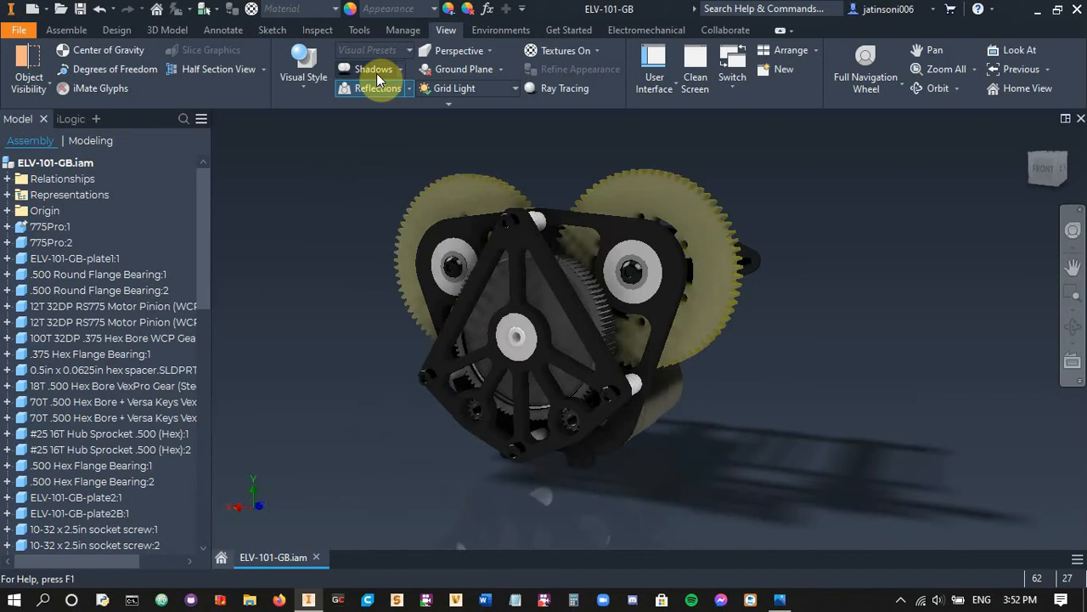
Apply the Stuttgart Courtyard lighting style and inspect the gearbox against the courtyard surroundings
{"action": "left_click", "coordinate": [451, 90]}
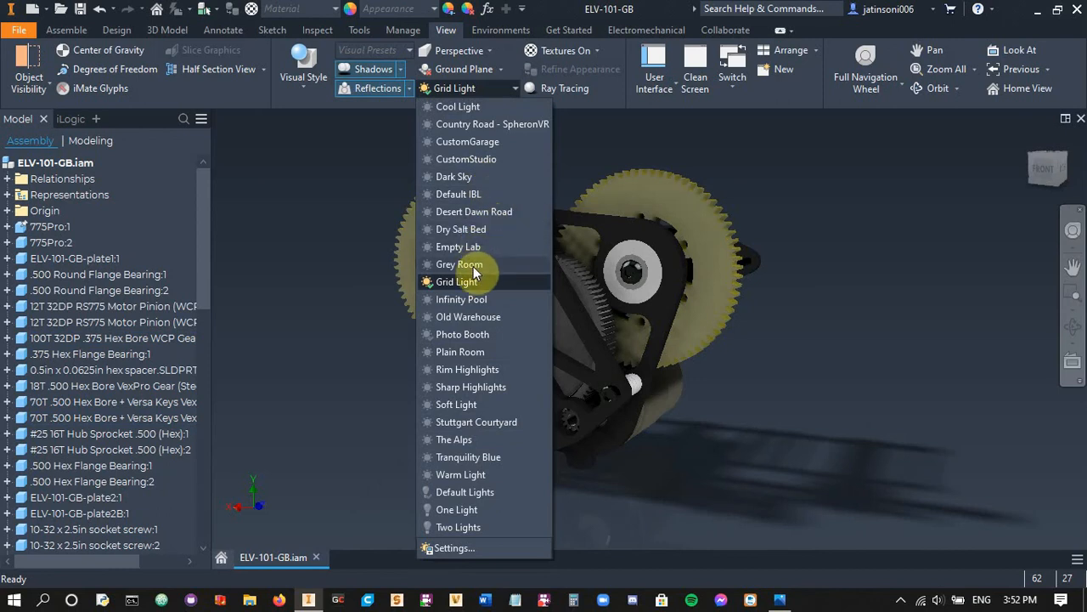
{"action": "left_click", "coordinate": [472, 421]}
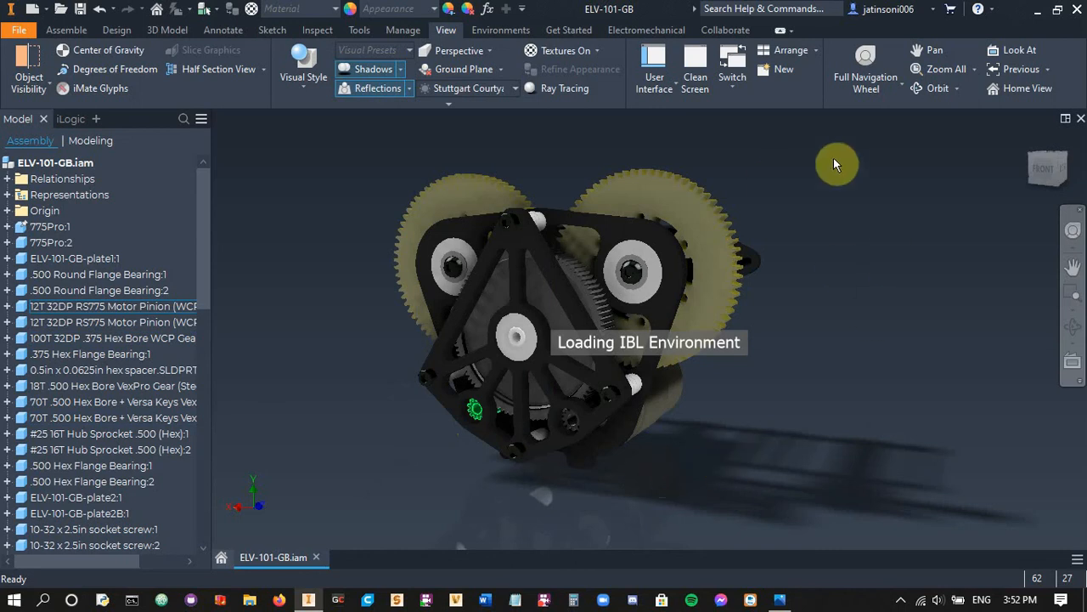
{"action": "scroll", "coordinate": [846, 315], "scroll_direction": "down", "scroll_amount": 5}
{"action": "scroll", "coordinate": [838, 333], "scroll_direction": "down", "scroll_amount": 3}
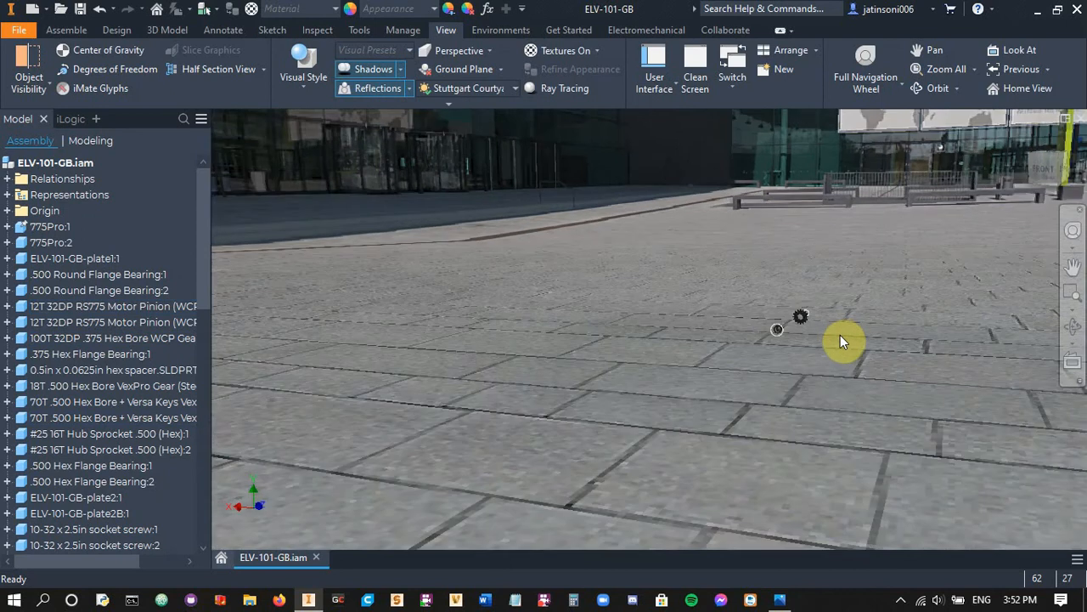
{"action": "middle_click_drag", "start_coordinate": [818, 368], "coordinate": [797, 384]}
{"action": "scroll", "coordinate": [811, 379], "scroll_direction": "up", "scroll_amount": 5}
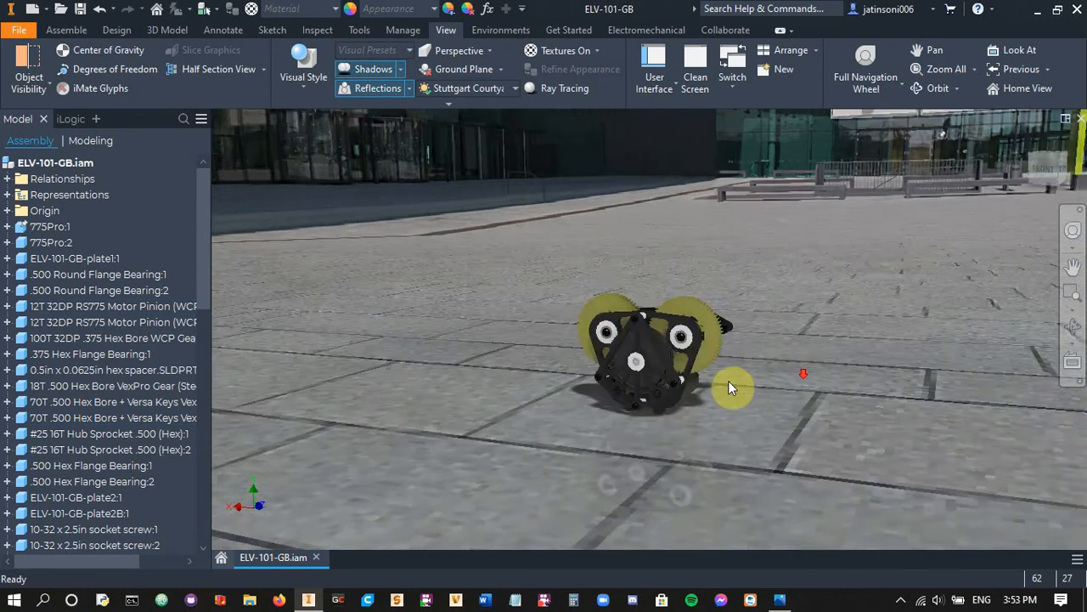
{"action": "middle_click_drag", "start_coordinate": [655, 406], "coordinate": [775, 419], "text": "shift"}
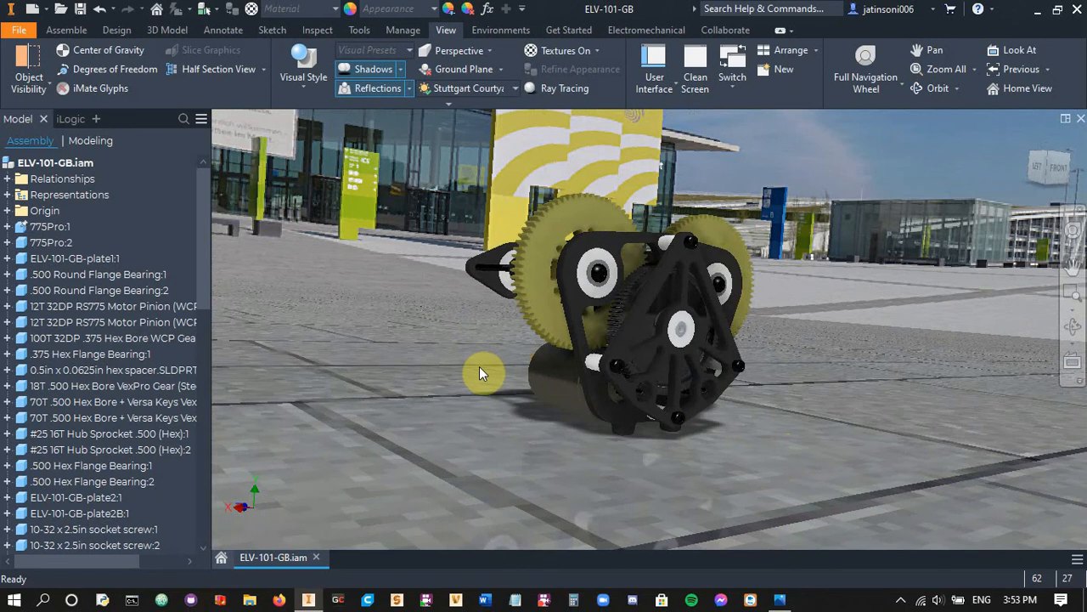
Apply the Photo Booth lighting style to the gearbox view and turn the model to inspect its other side
{"action": "left_click", "coordinate": [474, 96]}
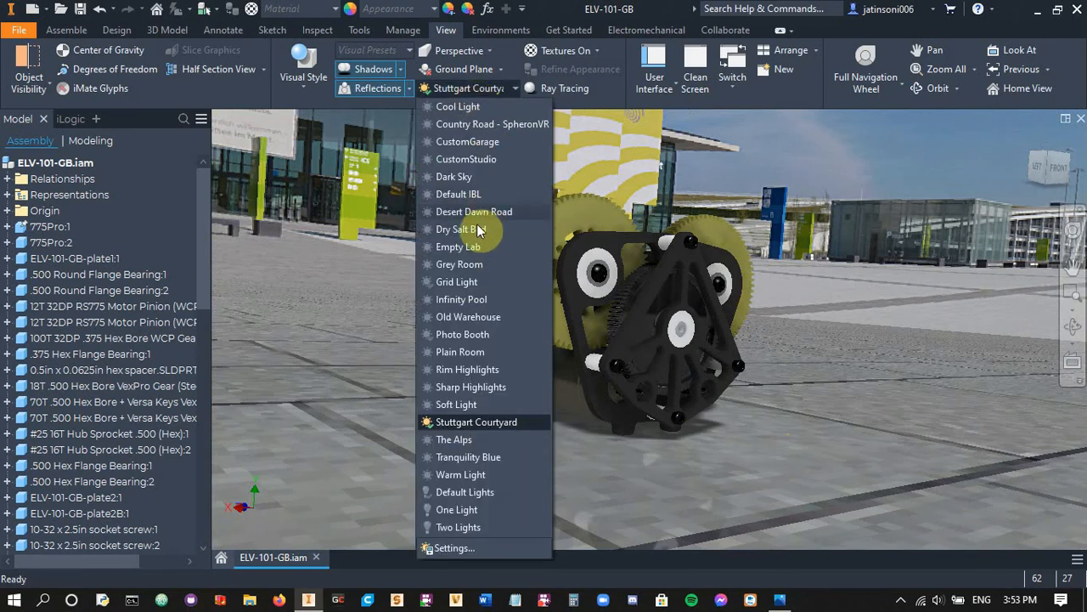
{"action": "left_click", "coordinate": [477, 335]}
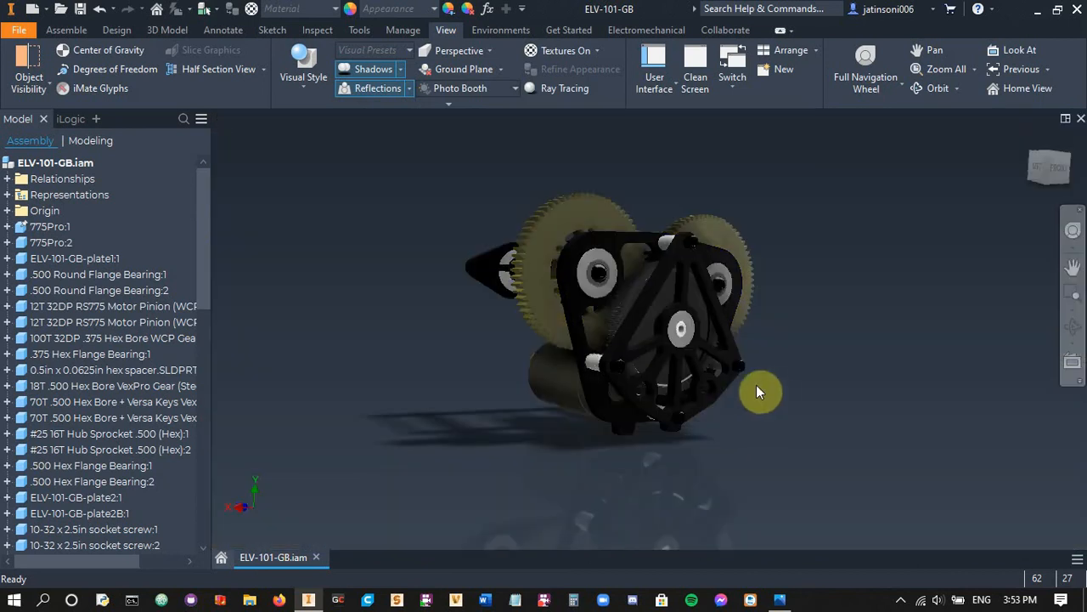
{"action": "middle_click_drag", "start_coordinate": [756, 386], "coordinate": [671, 388], "text": "shift"}
{"action": "middle_click_drag", "start_coordinate": [792, 436], "coordinate": [824, 379]}
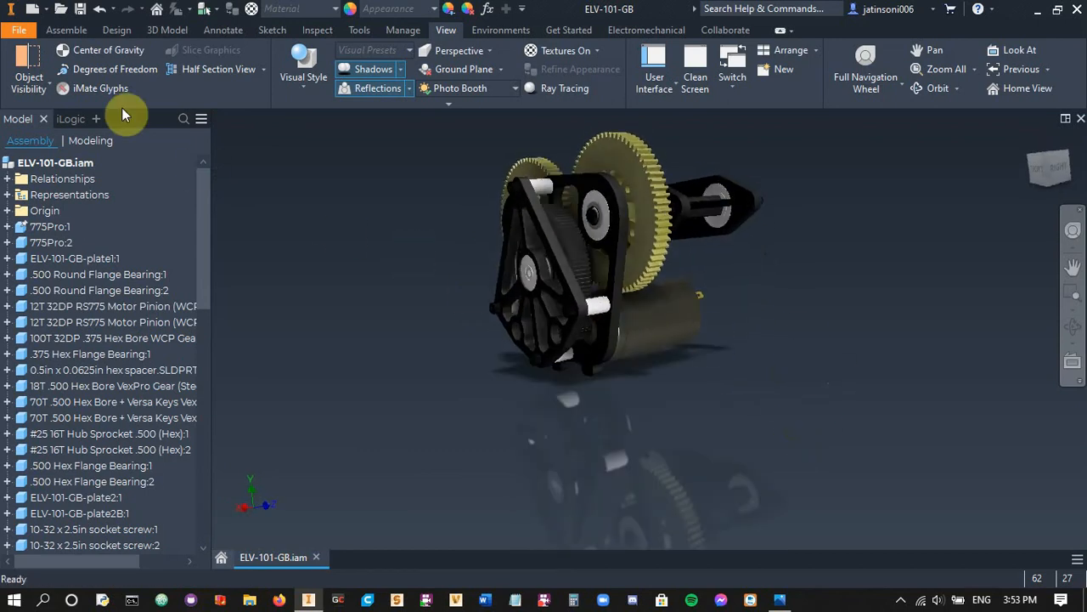
Select the Winter Day in-canvas color scheme in the application options and turn off enhanced highlighting
{"action": "left_click", "coordinate": [23, 34]}
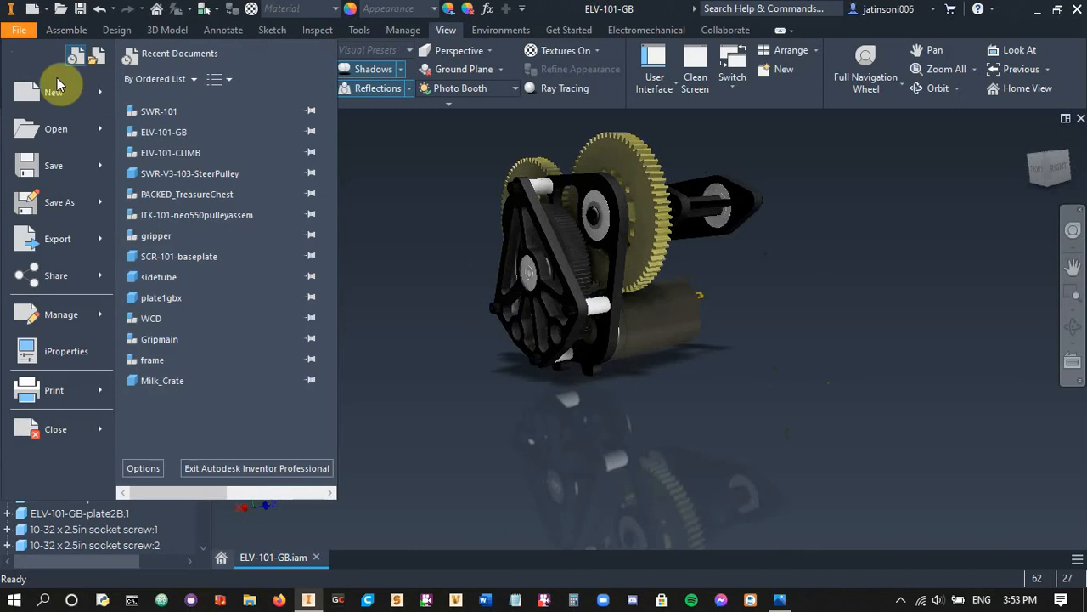
{"action": "left_click", "coordinate": [145, 468]}
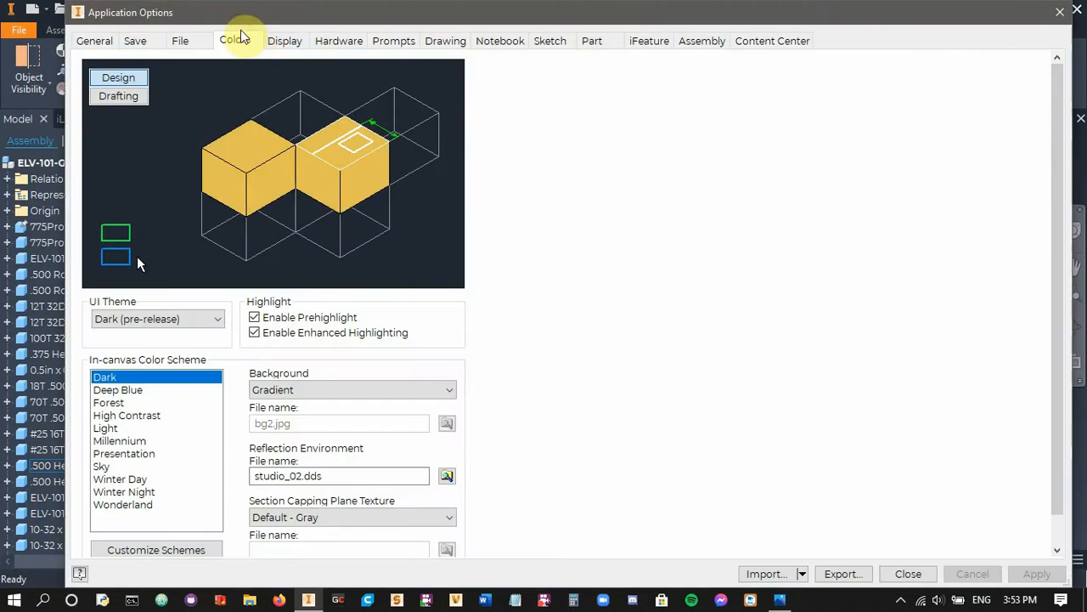
{"action": "left_click", "coordinate": [250, 40]}
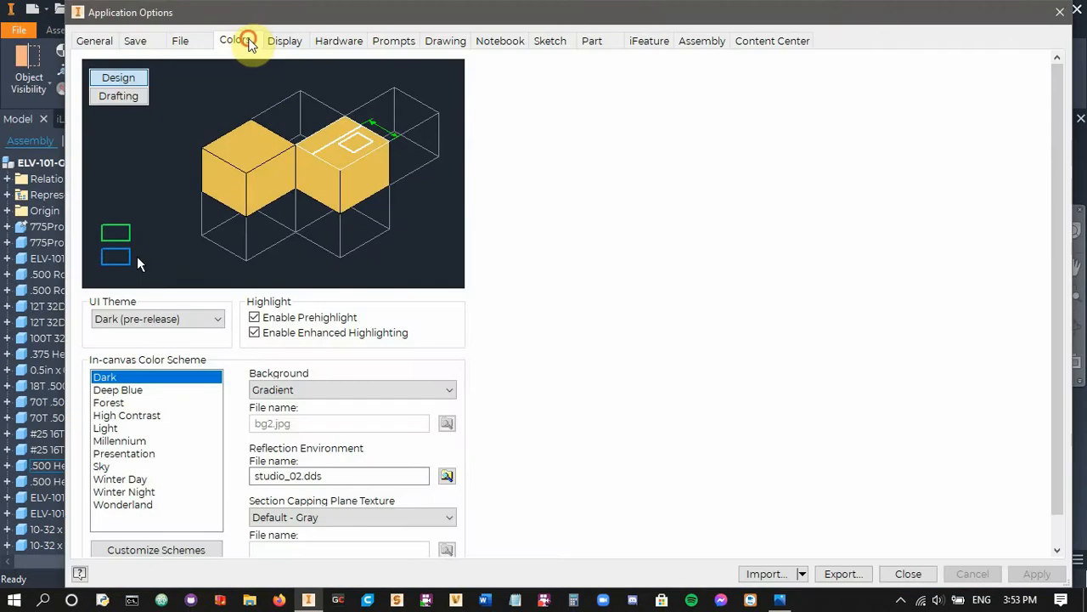
{"action": "left_click", "coordinate": [127, 479]}
{"action": "left_click", "coordinate": [254, 332]}
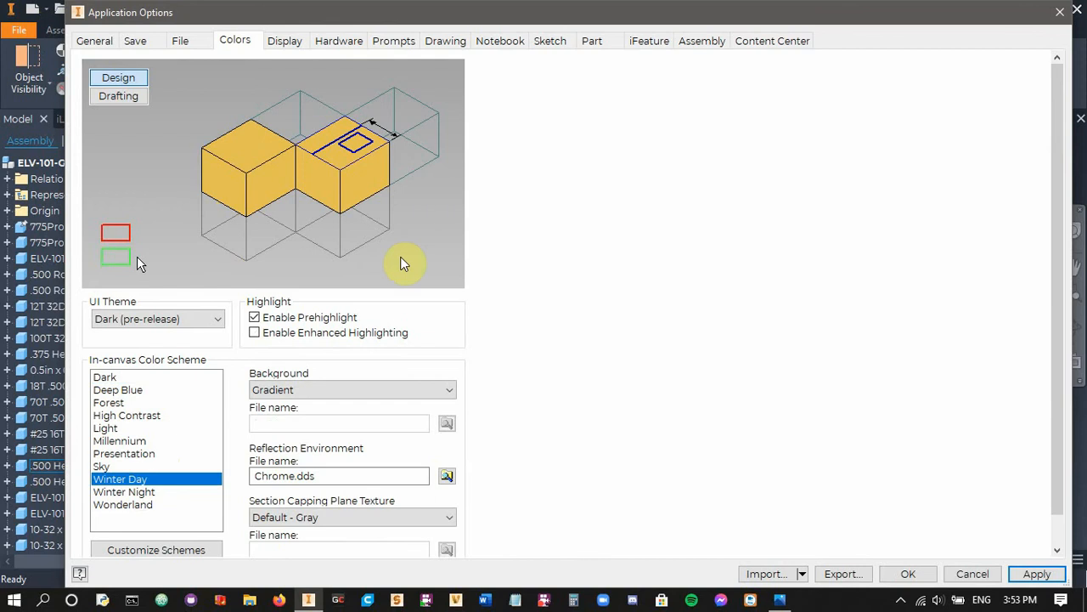
Apply the Presentation color scheme with a 1 Color background and inspect the gearbox against it
{"action": "left_click", "coordinate": [158, 454]}
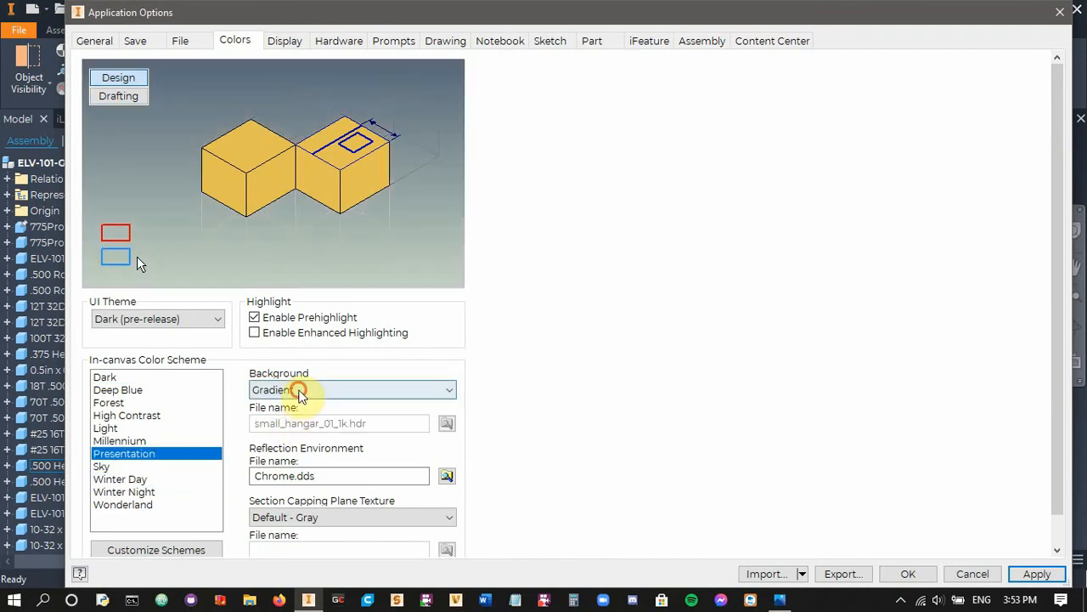
{"action": "left_click", "coordinate": [297, 389]}
{"action": "left_click", "coordinate": [292, 403]}
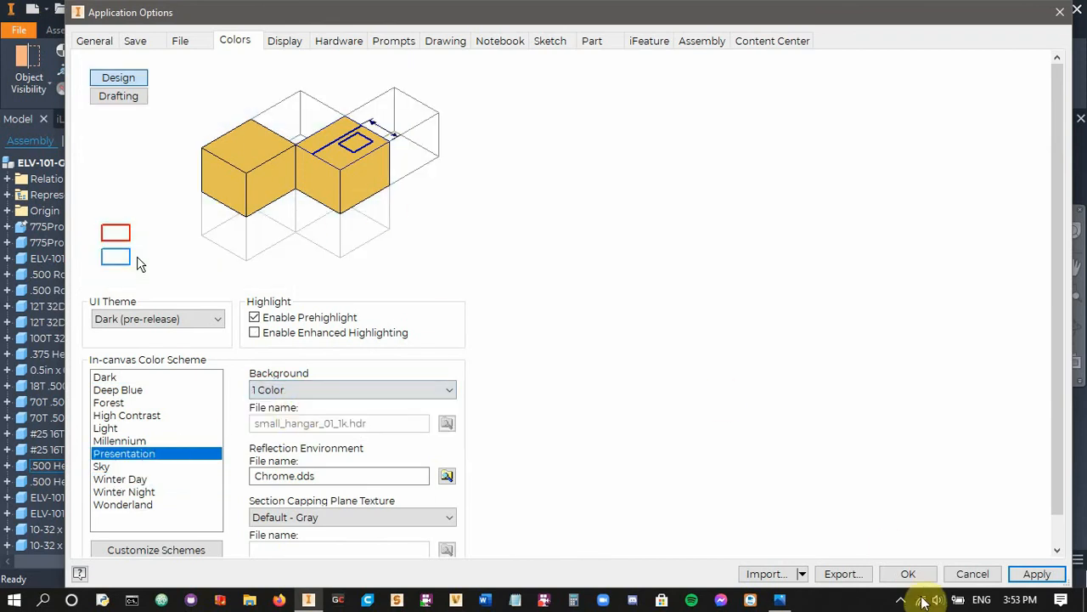
{"action": "left_click", "coordinate": [906, 571]}
{"action": "scroll", "coordinate": [642, 374], "scroll_direction": "down", "scroll_amount": 3}
{"action": "middle_click_drag", "start_coordinate": [641, 370], "coordinate": [689, 450]}
{"action": "scroll", "coordinate": [671, 450], "scroll_direction": "up", "scroll_amount": 2}
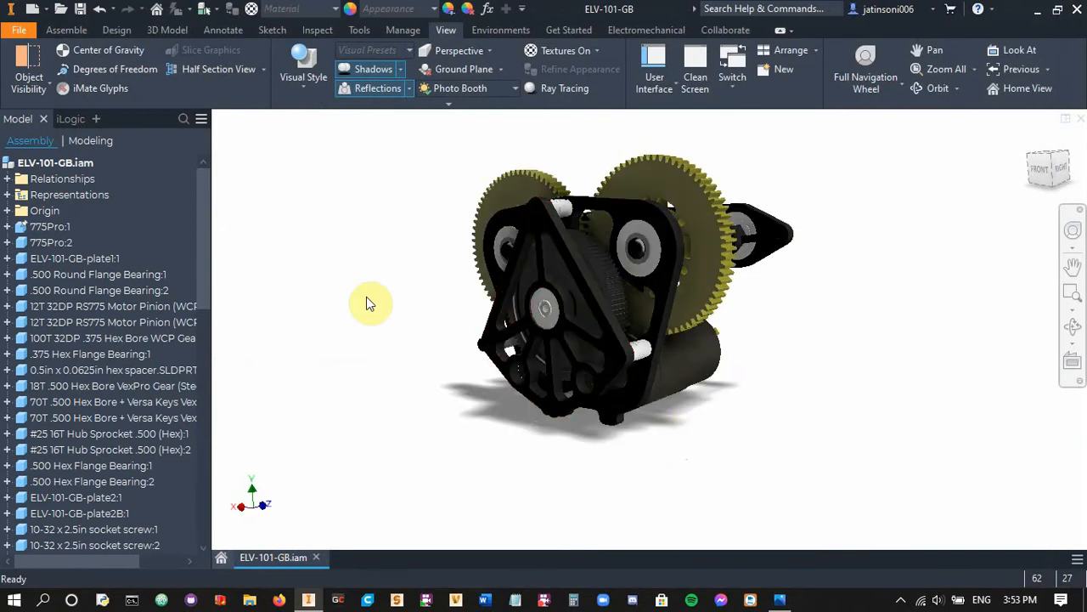
Apply the Winter Day in-canvas color scheme with a Gradient background in the application options
{"action": "left_click", "coordinate": [30, 38]}
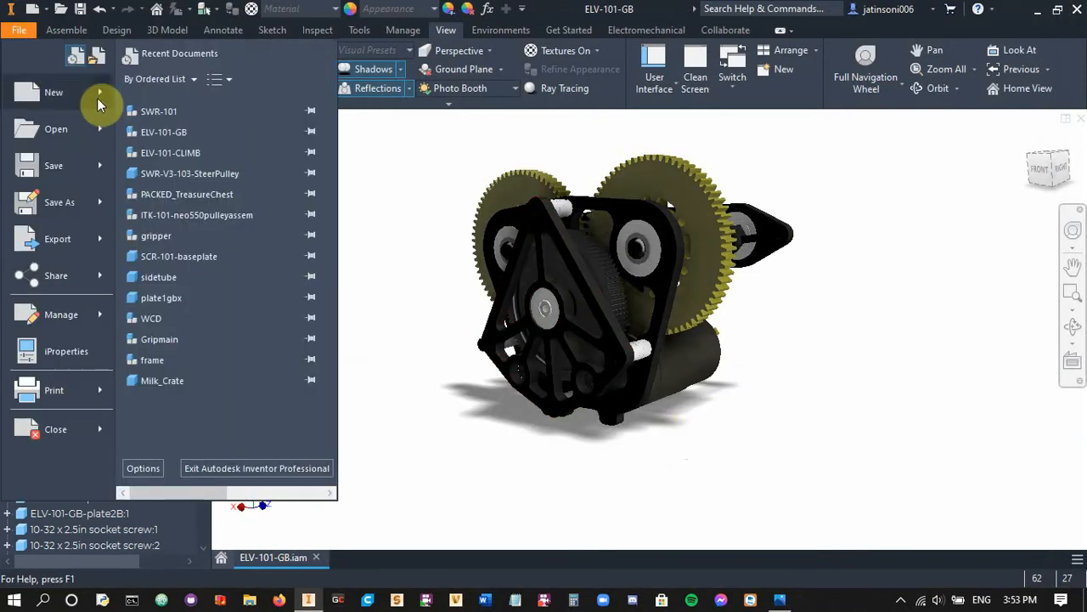
{"action": "left_click", "coordinate": [156, 464]}
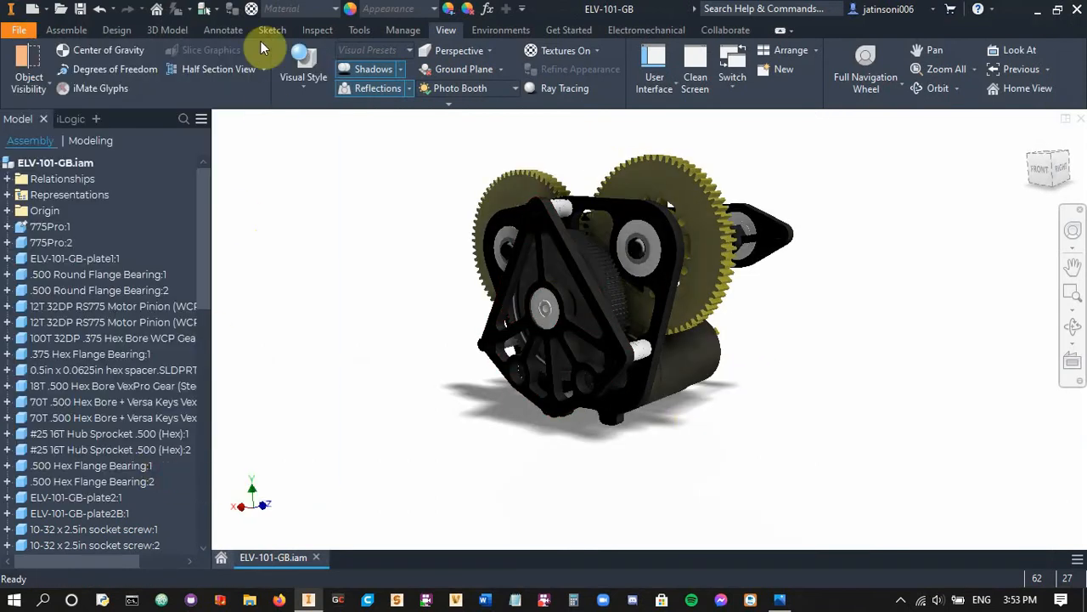
{"action": "left_click", "coordinate": [238, 42]}
{"action": "left_click", "coordinate": [134, 473]}
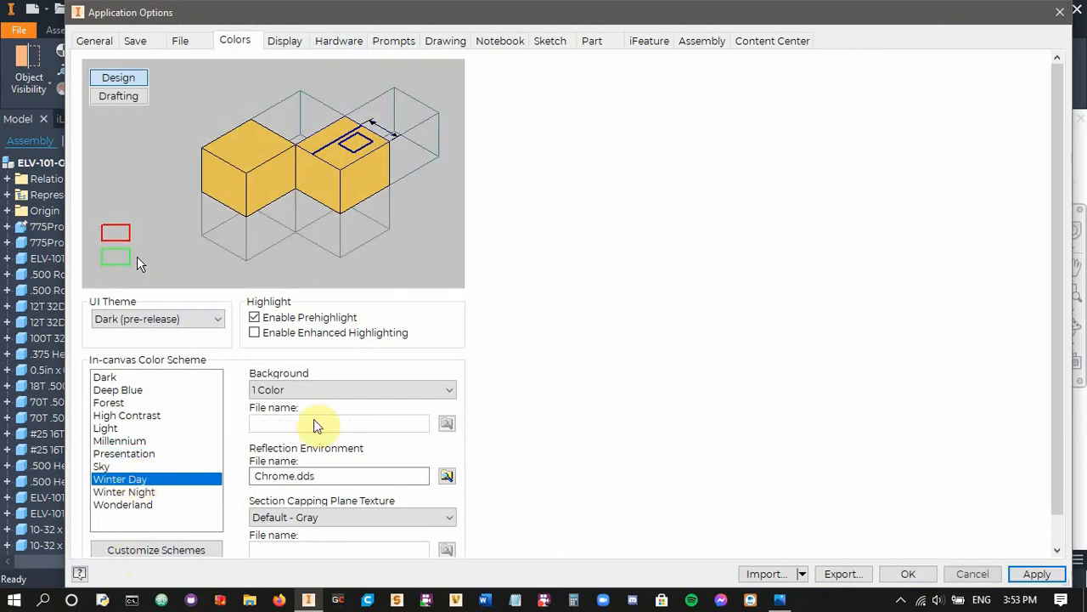
{"action": "left_click", "coordinate": [314, 393]}
{"action": "left_click", "coordinate": [293, 415]}
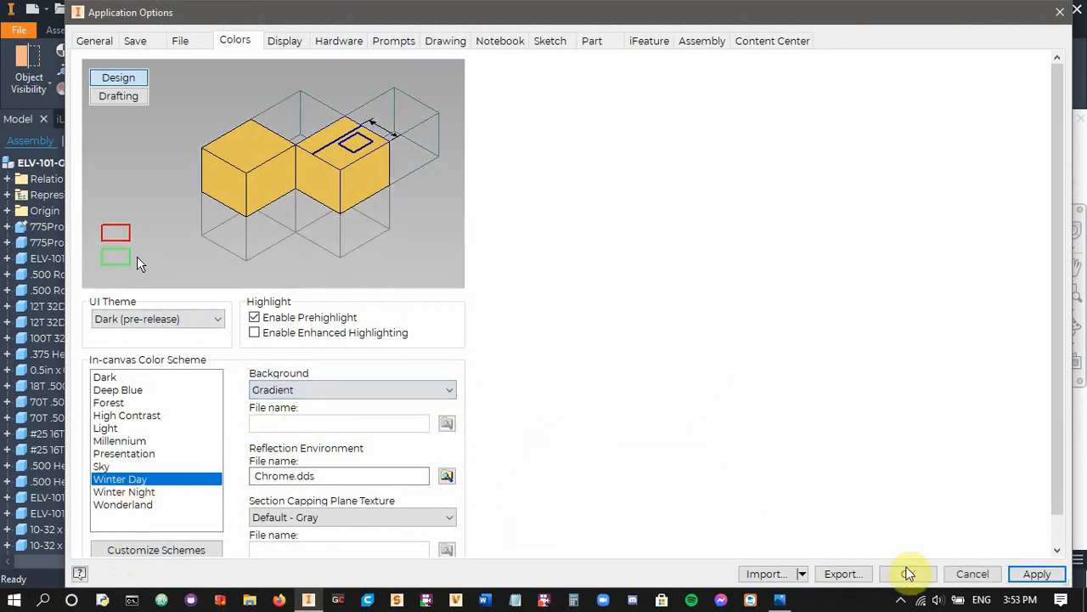
{"action": "left_click", "coordinate": [908, 573]}
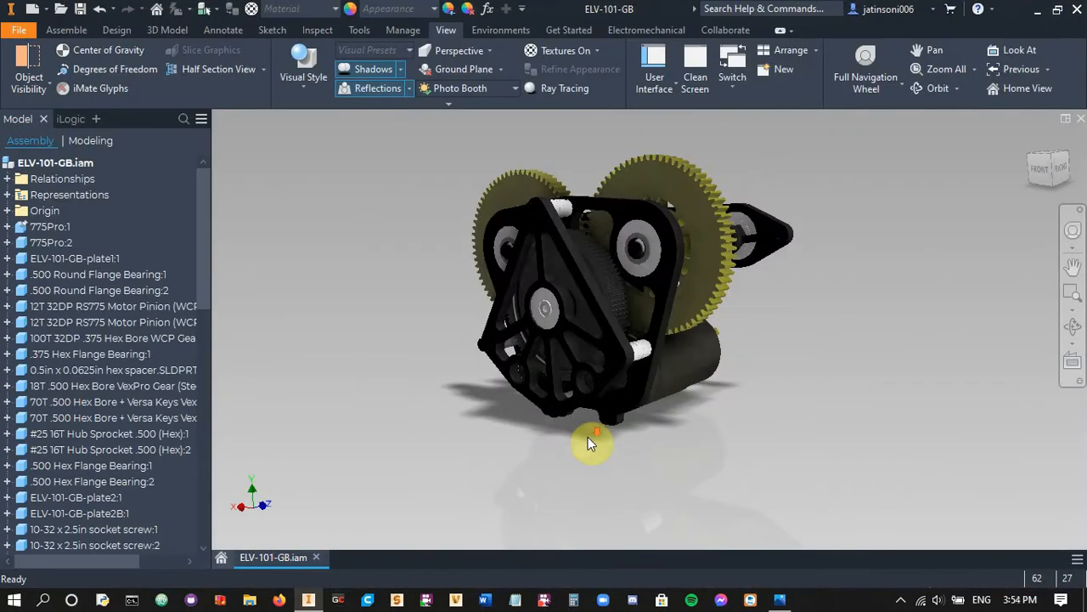
Examine the gearbox and its ground shadow and reflection against the gradient background, close up and from farther away
{"action": "scroll", "coordinate": [587, 438], "scroll_direction": "down", "scroll_amount": 5}
{"action": "middle_click_drag", "start_coordinate": [587, 438], "coordinate": [639, 452]}
{"action": "scroll", "coordinate": [588, 438], "scroll_direction": "up", "scroll_amount": 4}
{"action": "scroll", "coordinate": [597, 406], "scroll_direction": "down", "scroll_amount": 4}
{"action": "scroll", "coordinate": [631, 424], "scroll_direction": "up", "scroll_amount": 1}
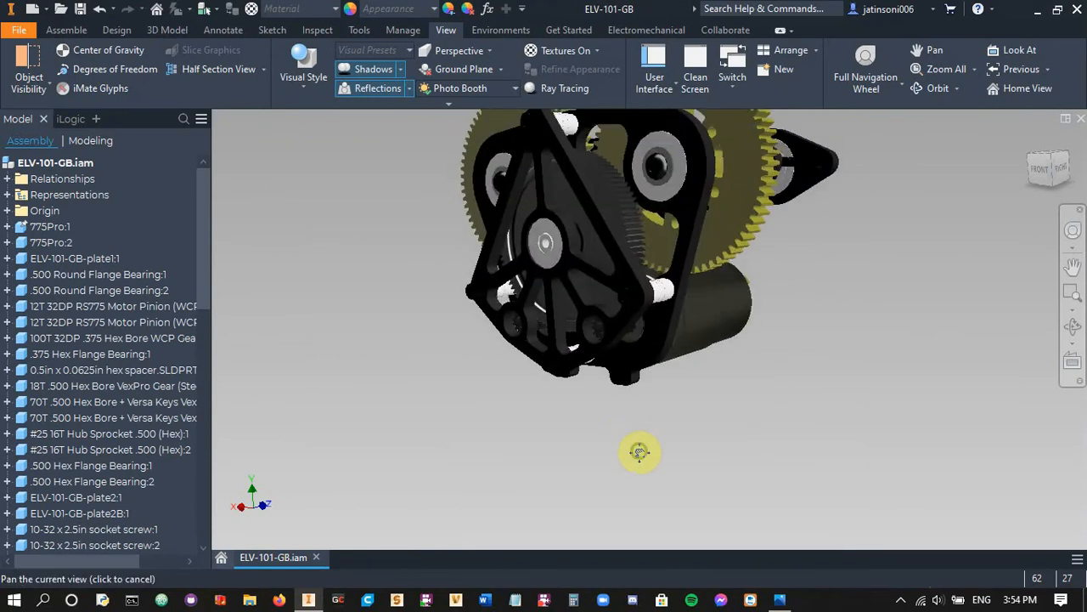
{"action": "scroll", "coordinate": [681, 440], "scroll_direction": "up", "scroll_amount": 3}
Compare the front-left and front-right views of the gearbox, settling on the front-right corner view from above with the reflection in frame
{"action": "left_click", "coordinate": [1028, 175]}
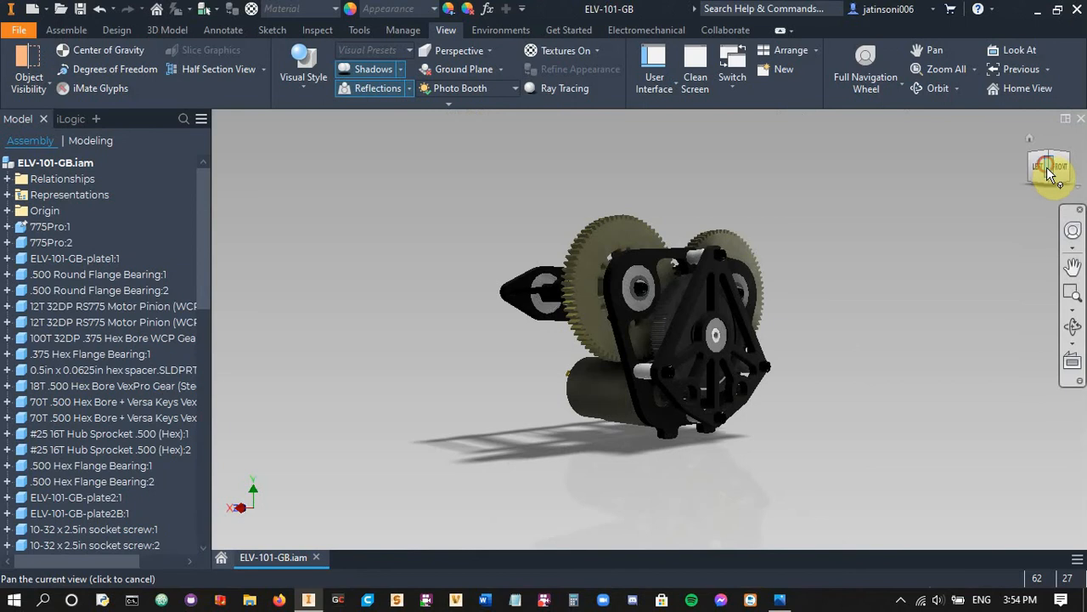
{"action": "middle_click_drag", "start_coordinate": [929, 380], "coordinate": [881, 306]}
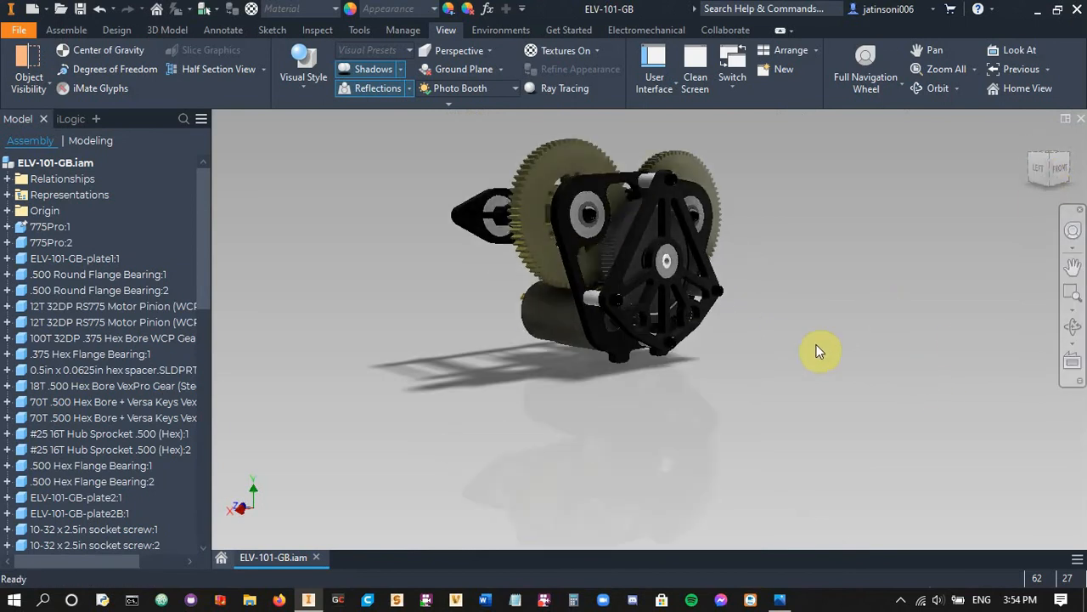
{"action": "middle_click_drag", "start_coordinate": [803, 349], "coordinate": [825, 358]}
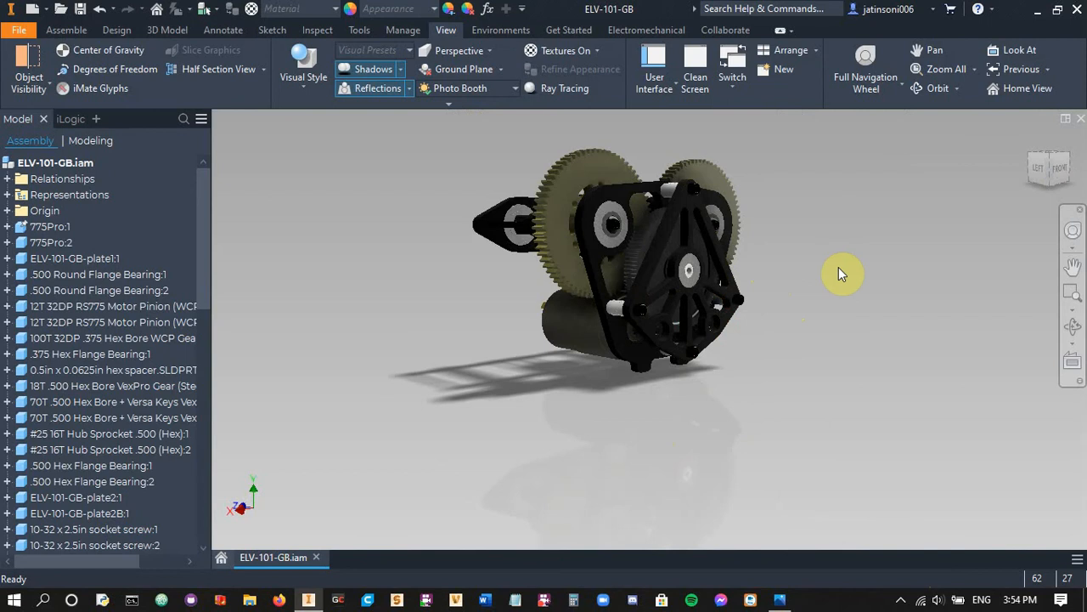
{"action": "left_click", "coordinate": [1069, 170]}
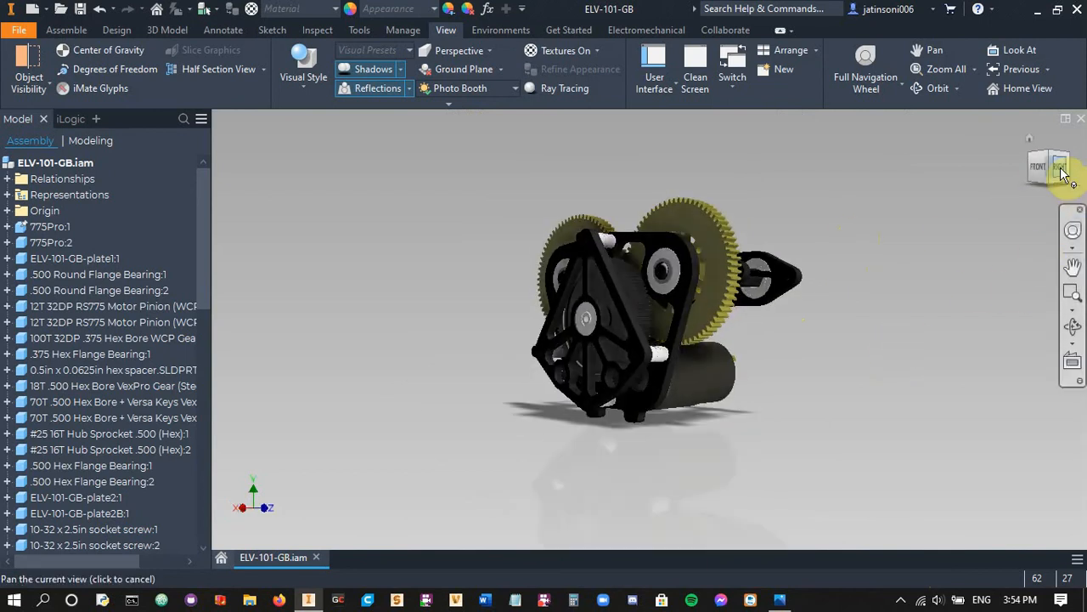
{"action": "left_click", "coordinate": [1050, 163]}
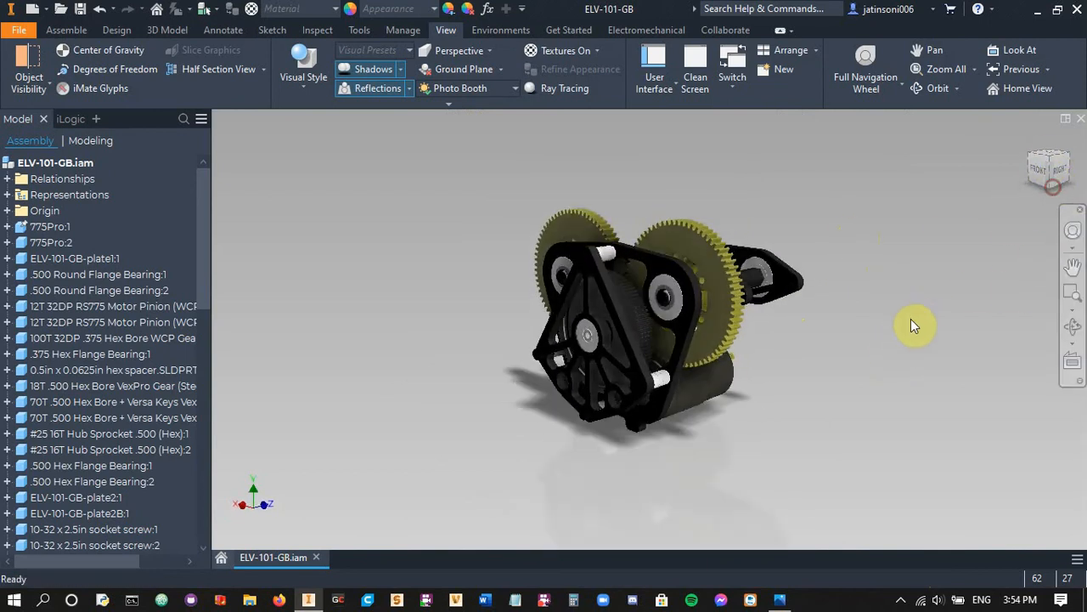
{"action": "middle_click_drag", "start_coordinate": [910, 319], "coordinate": [901, 260]}
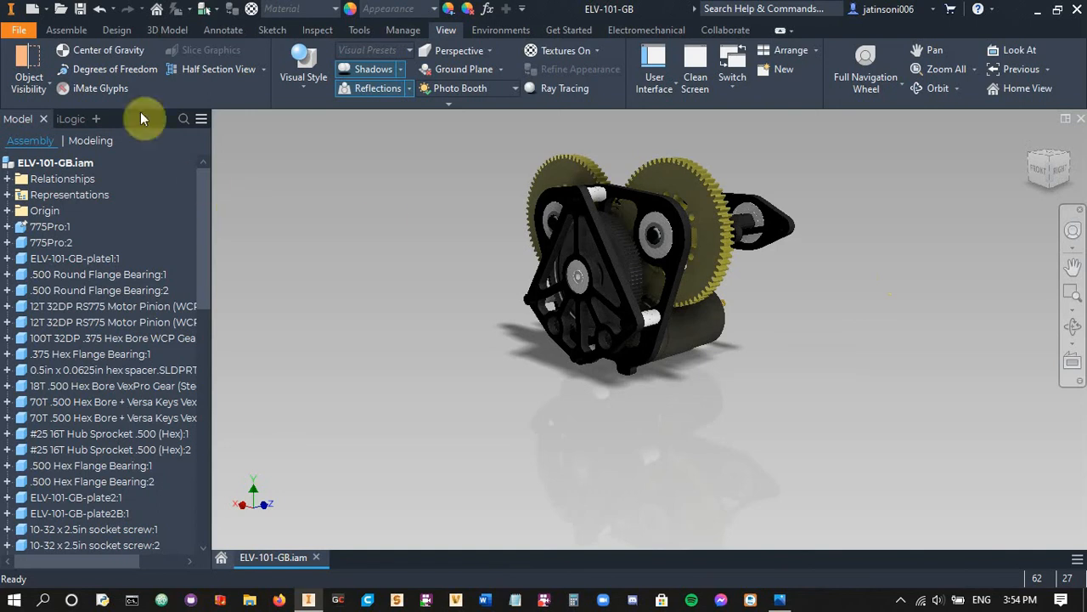
Start an image export of the gearbox view as a PNG file named exportpng in the ELV-101 folder
{"action": "left_click", "coordinate": [15, 30]}
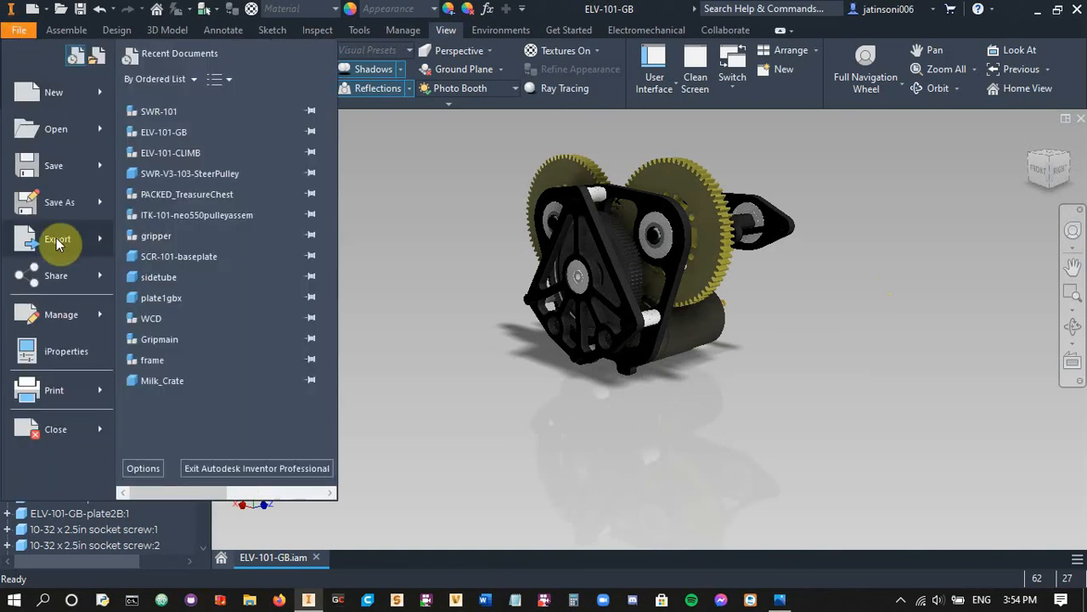
{"action": "left_click", "coordinate": [64, 242]}
{"action": "left_click", "coordinate": [172, 111]}
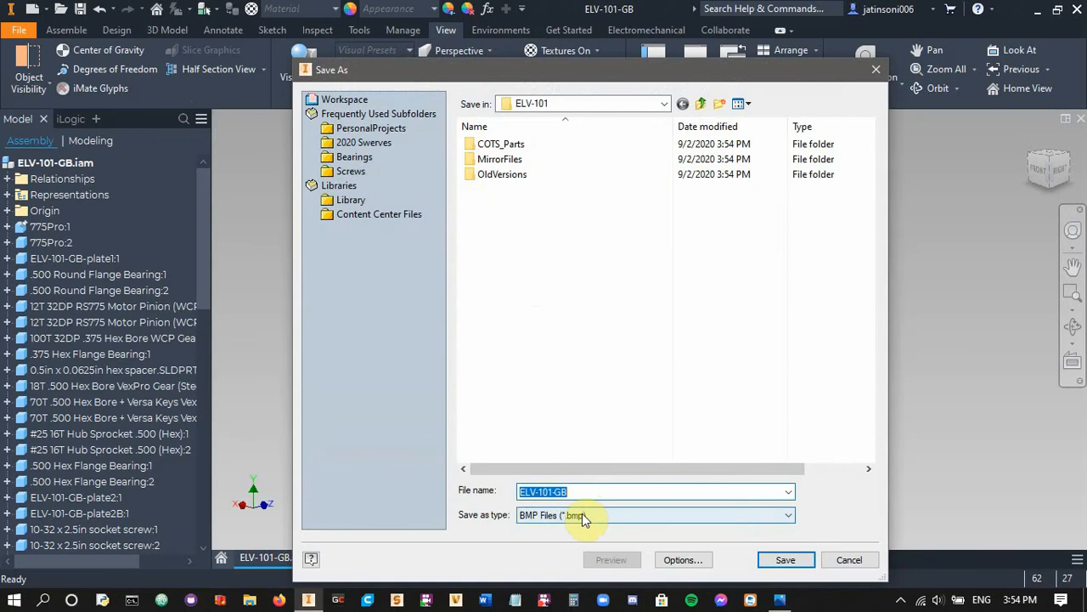
{"action": "left_click", "coordinate": [583, 515]}
{"action": "left_click", "coordinate": [568, 561]}
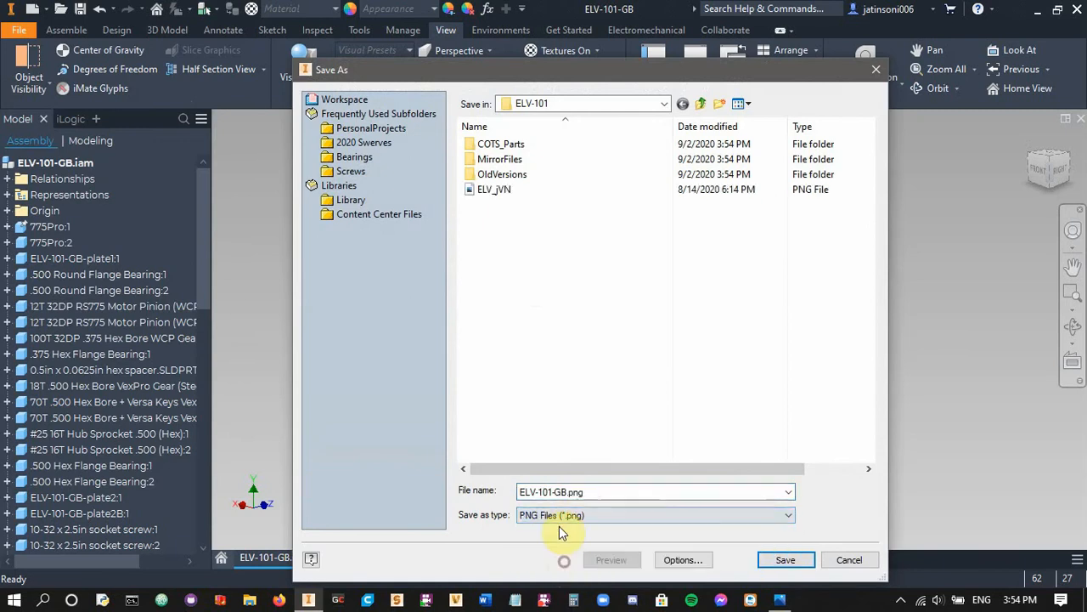
{"action": "left_click", "coordinate": [603, 489]}
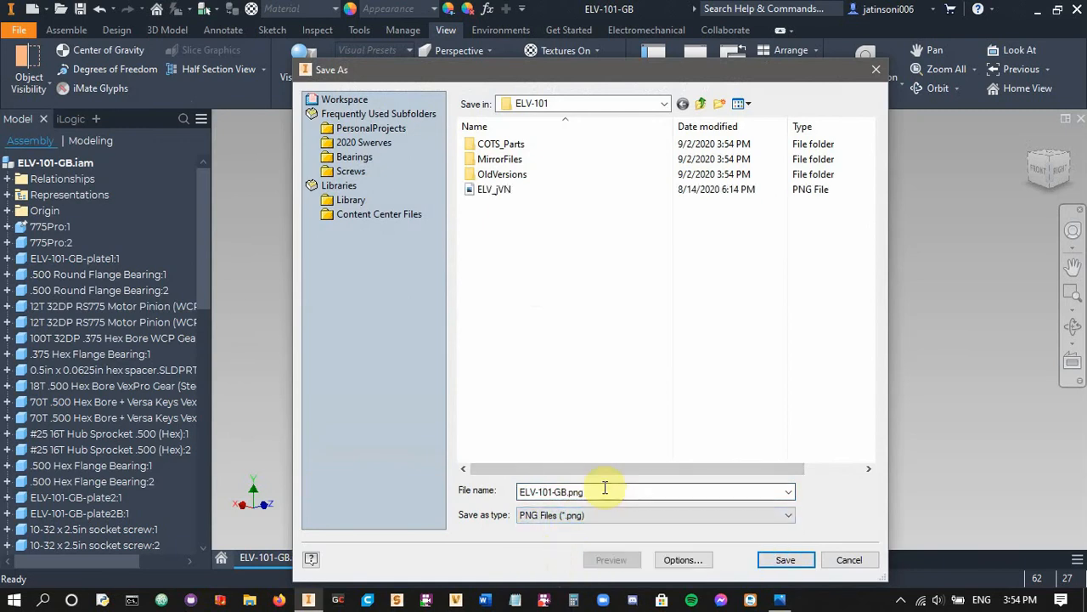
{"action": "double_click", "coordinate": [603, 488]}
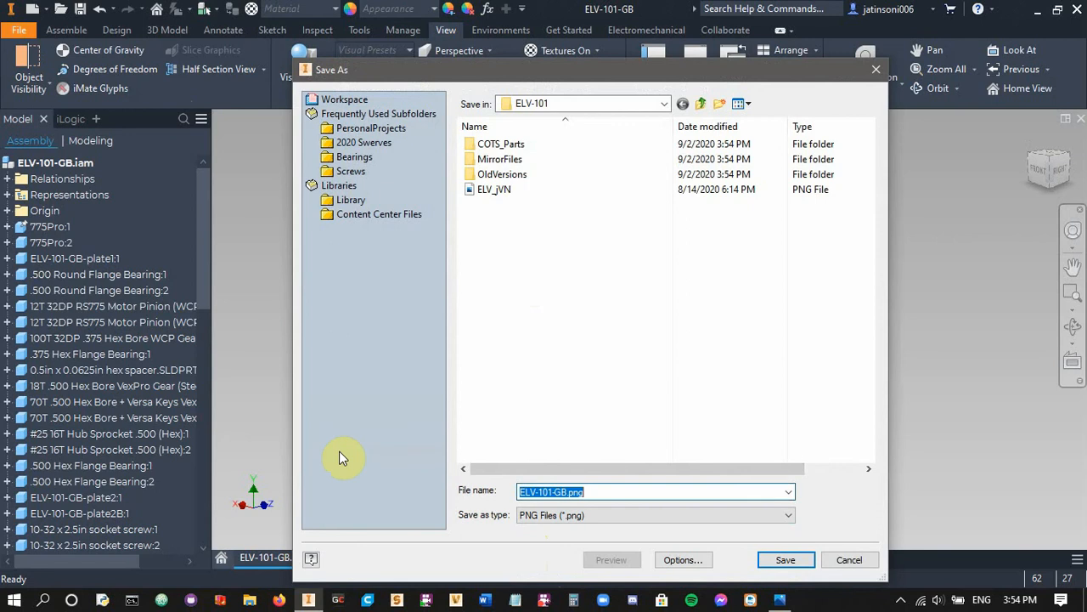
{"action": "type", "text": "export"}
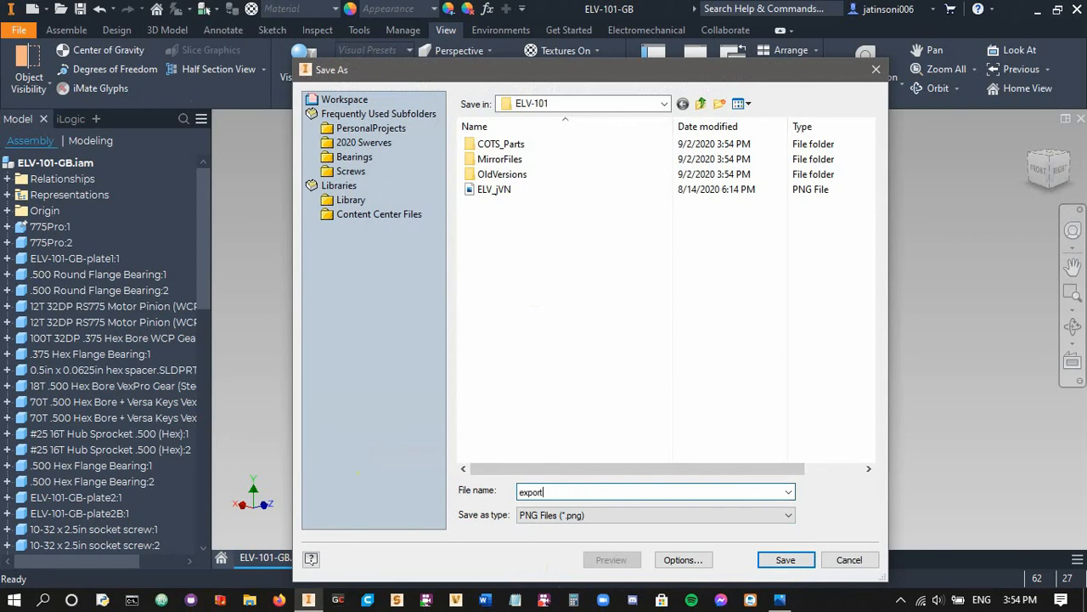
{"action": "type", "text": "png"}
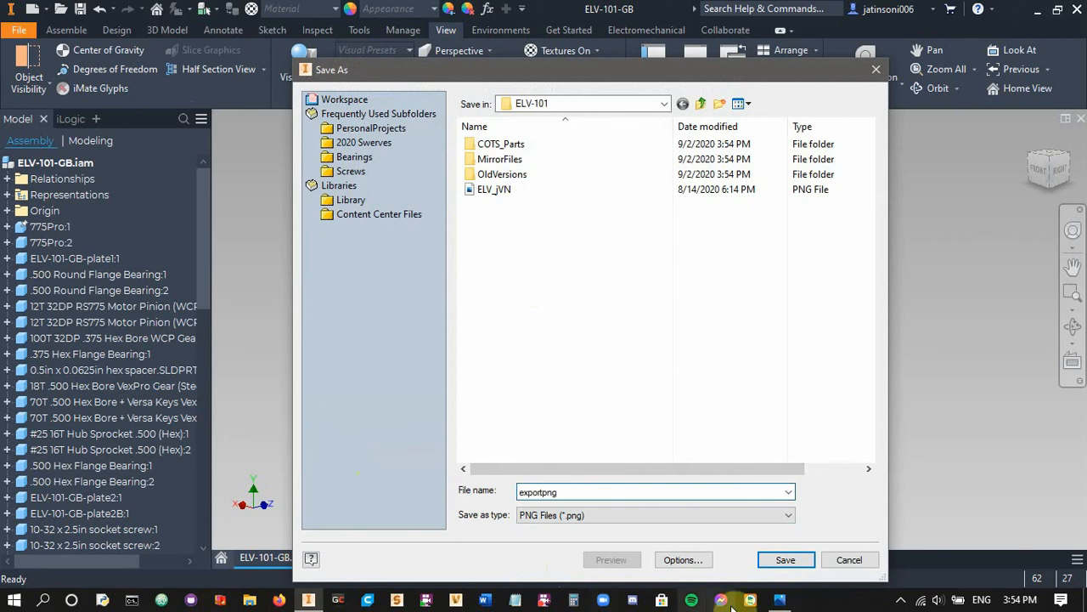
Set the image export to 1920 by 1080 pixels with the transparent background off, and save the PNG
{"action": "left_click", "coordinate": [679, 559]}
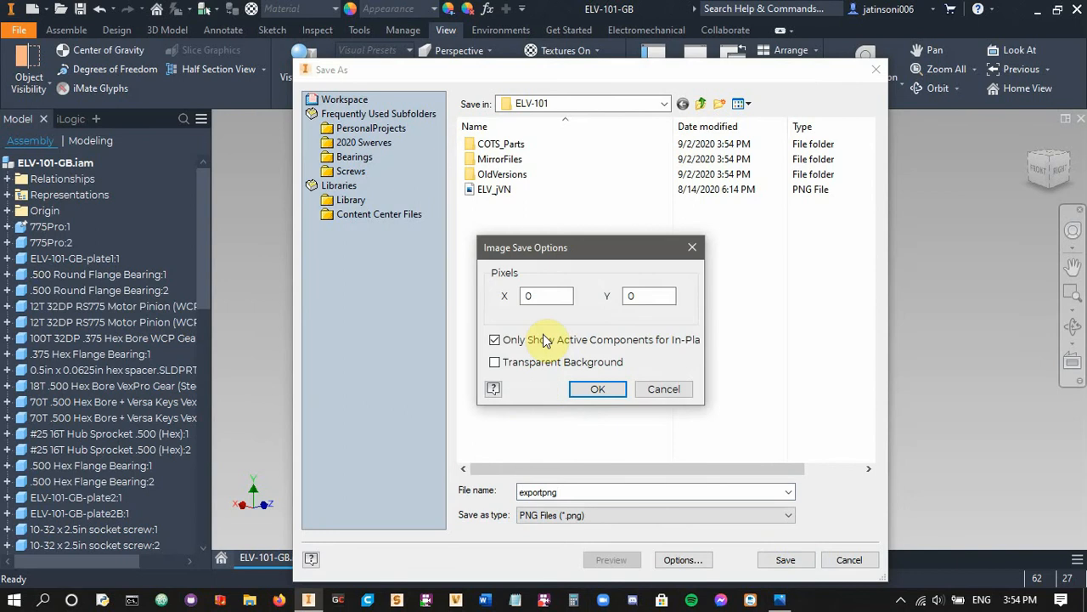
{"action": "left_click_drag", "start_coordinate": [550, 296], "coordinate": [495, 296]}
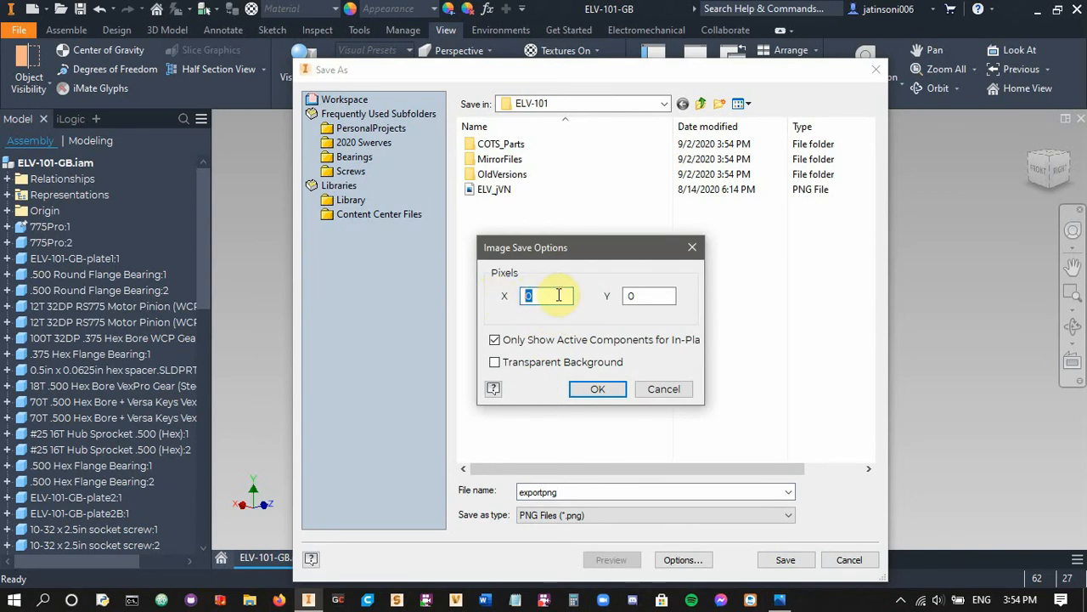
{"action": "type", "text": "1920"}
{"action": "key", "text": "Tab"}
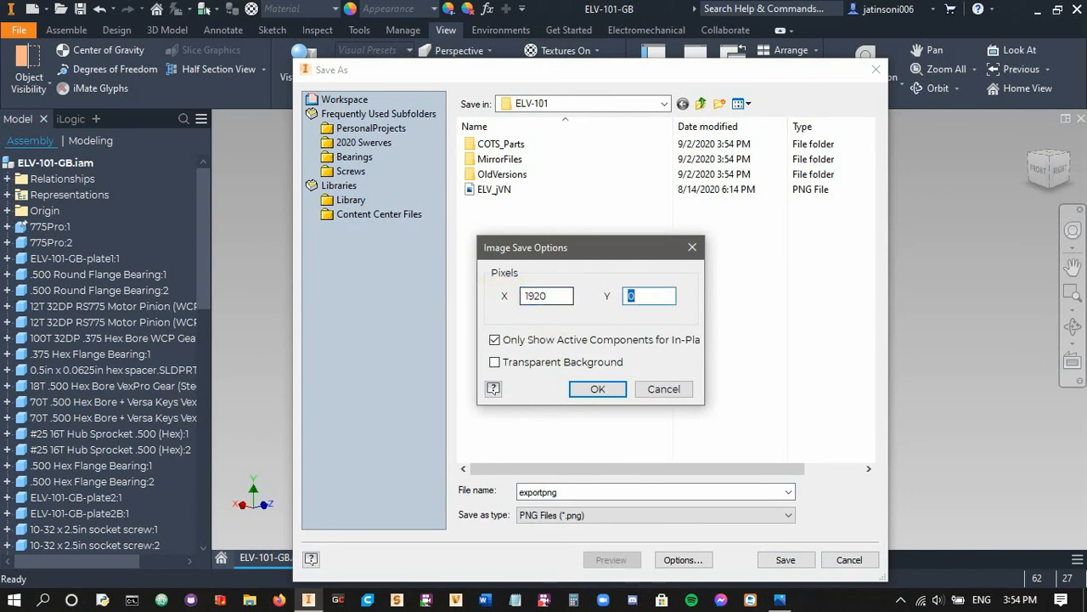
{"action": "type", "text": "1080"}
{"action": "left_click", "coordinate": [600, 388]}
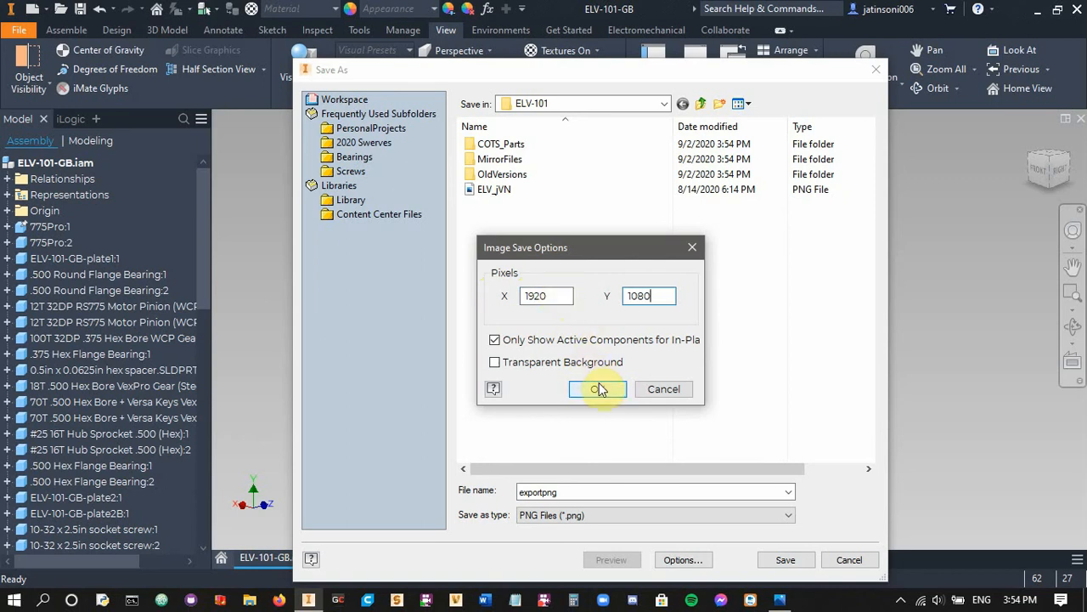
{"action": "left_click", "coordinate": [557, 365]}
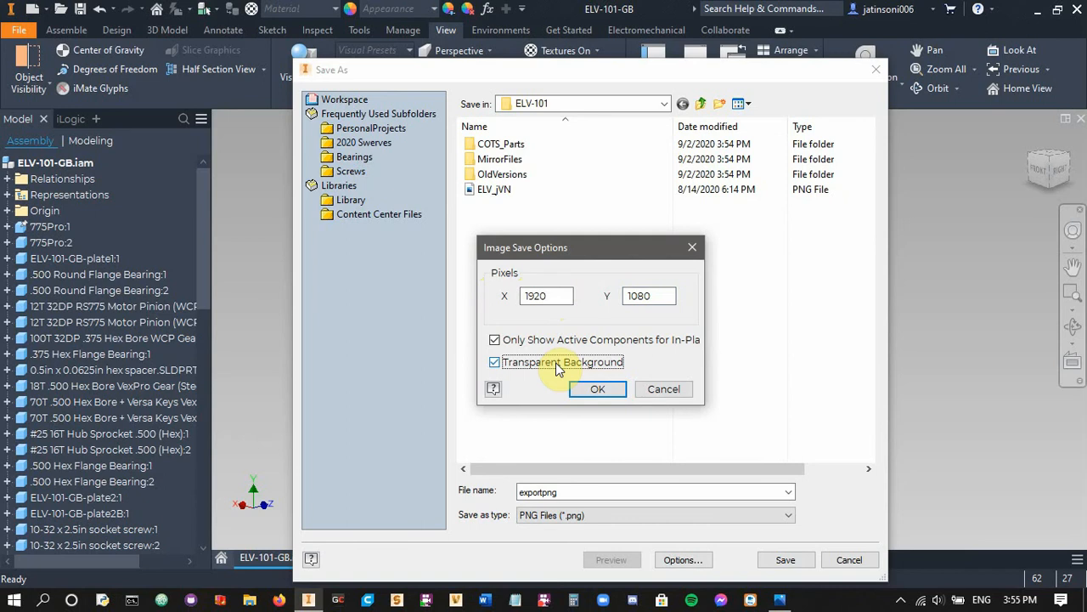
{"action": "left_click", "coordinate": [559, 363]}
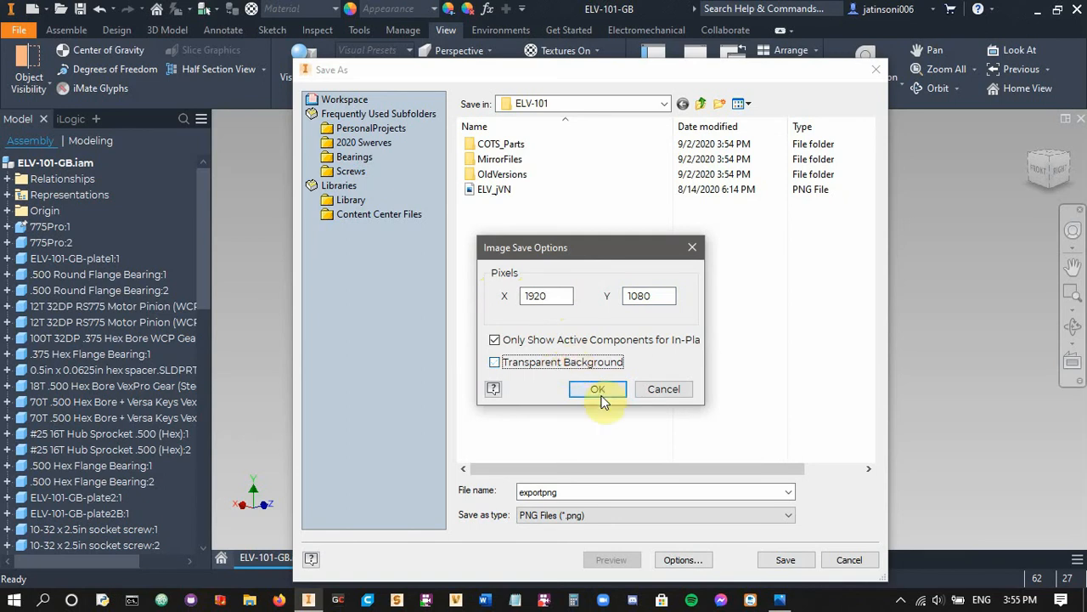
{"action": "left_click", "coordinate": [598, 390]}
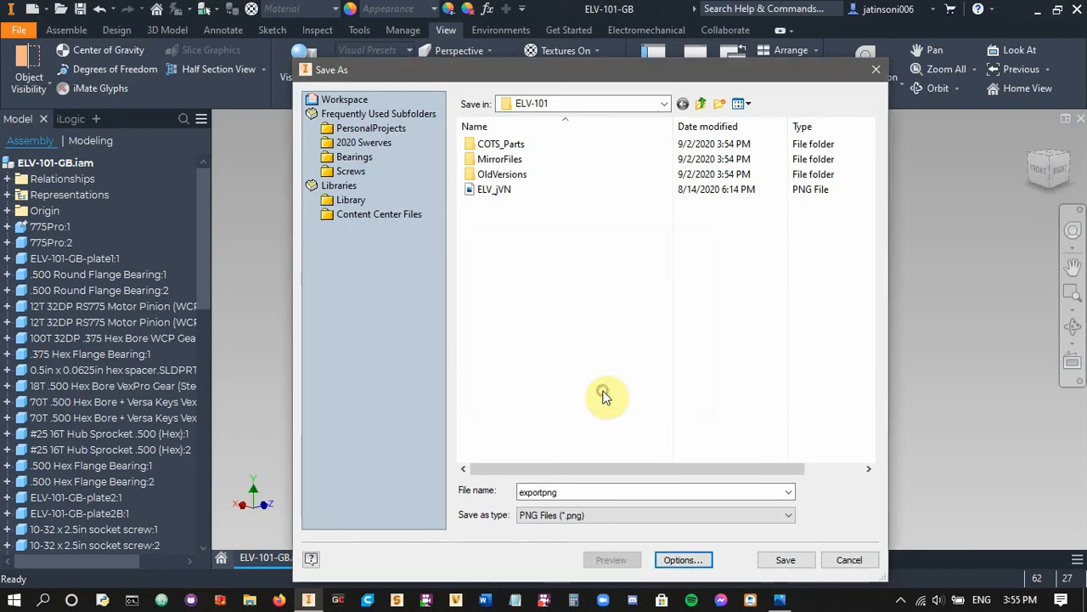
{"action": "left_click", "coordinate": [779, 557]}
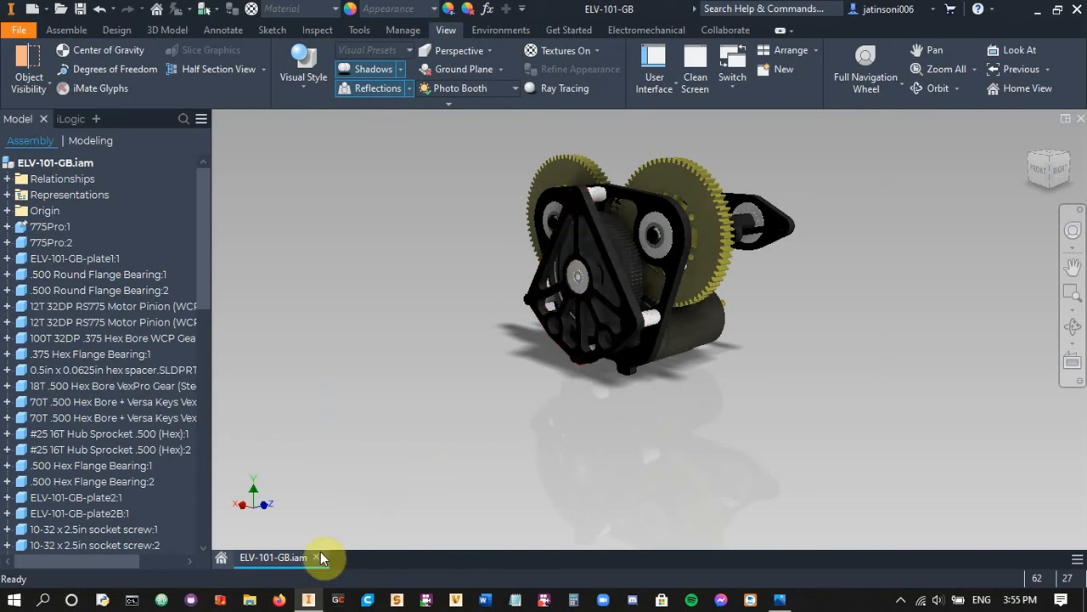
Switch to File Explorer and open the exported exportpng image from the recent files
{"action": "left_click", "coordinate": [260, 599]}
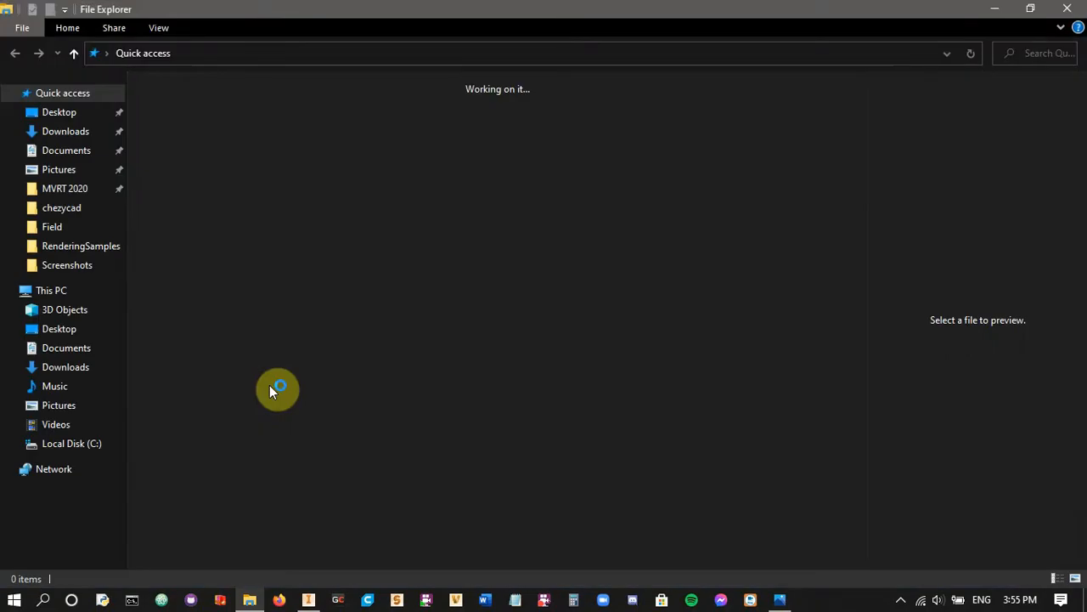
{"action": "left_click", "coordinate": [242, 301]}
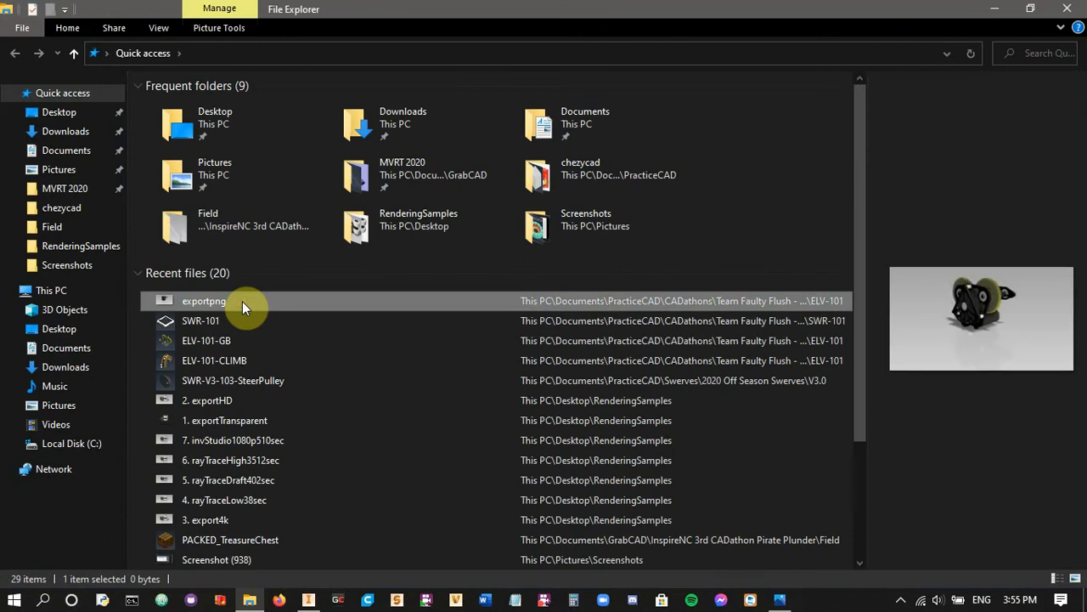
{"action": "double_click", "coordinate": [279, 301]}
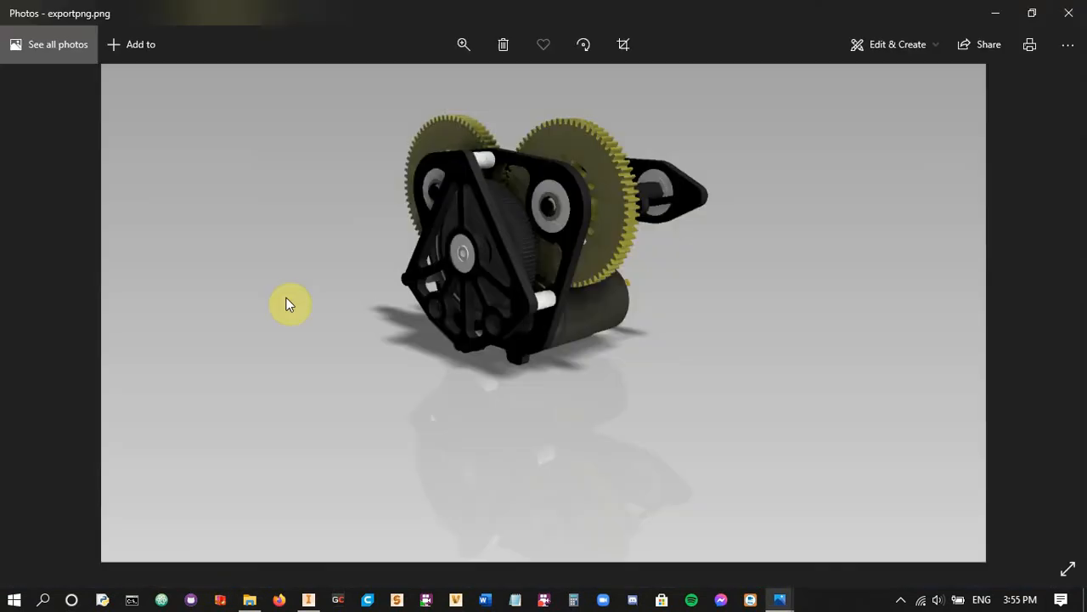
Examine the edges of the gears and plates in the exported image at increasing magnification, and close the image
{"action": "left_click", "coordinate": [454, 44]}
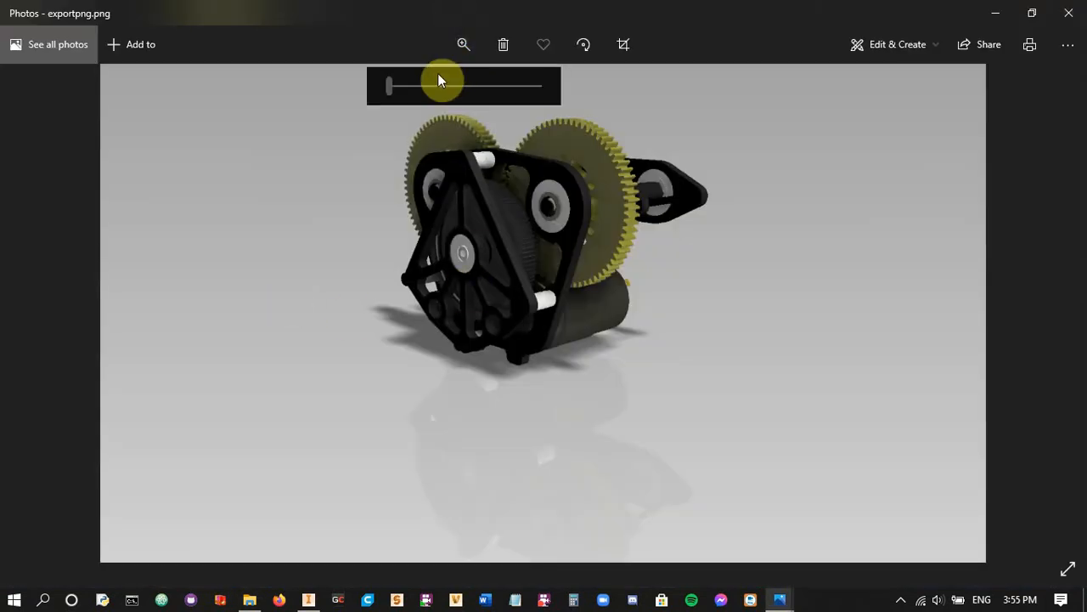
{"action": "left_click_drag", "start_coordinate": [395, 85], "coordinate": [444, 95]}
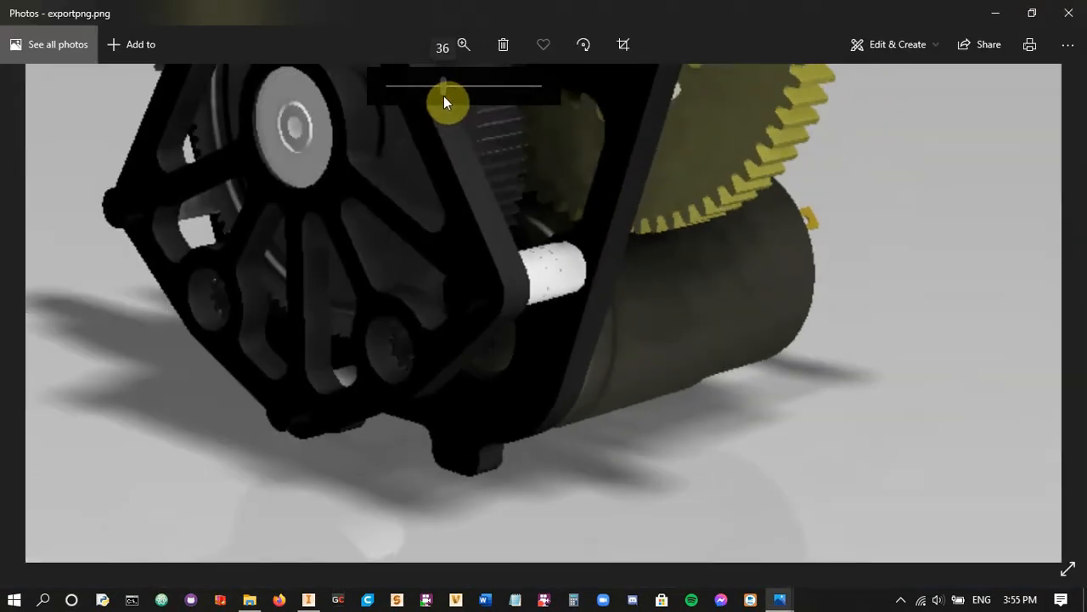
{"action": "scroll", "coordinate": [476, 255], "scroll_direction": "up", "scroll_amount": 3}
{"action": "left_click_drag", "start_coordinate": [456, 243], "coordinate": [487, 329]}
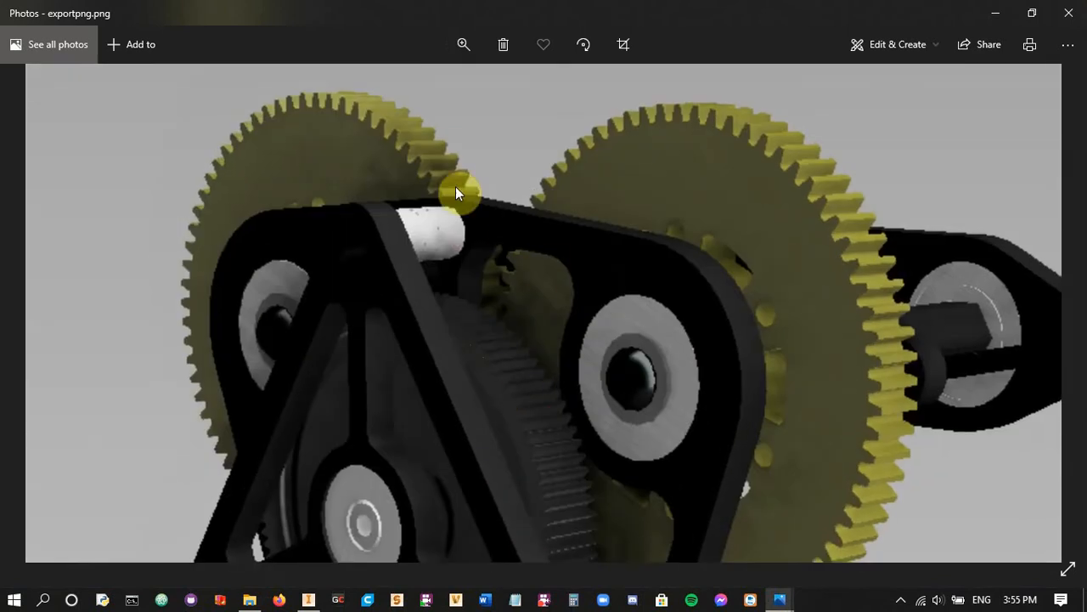
{"action": "left_click", "coordinate": [461, 43]}
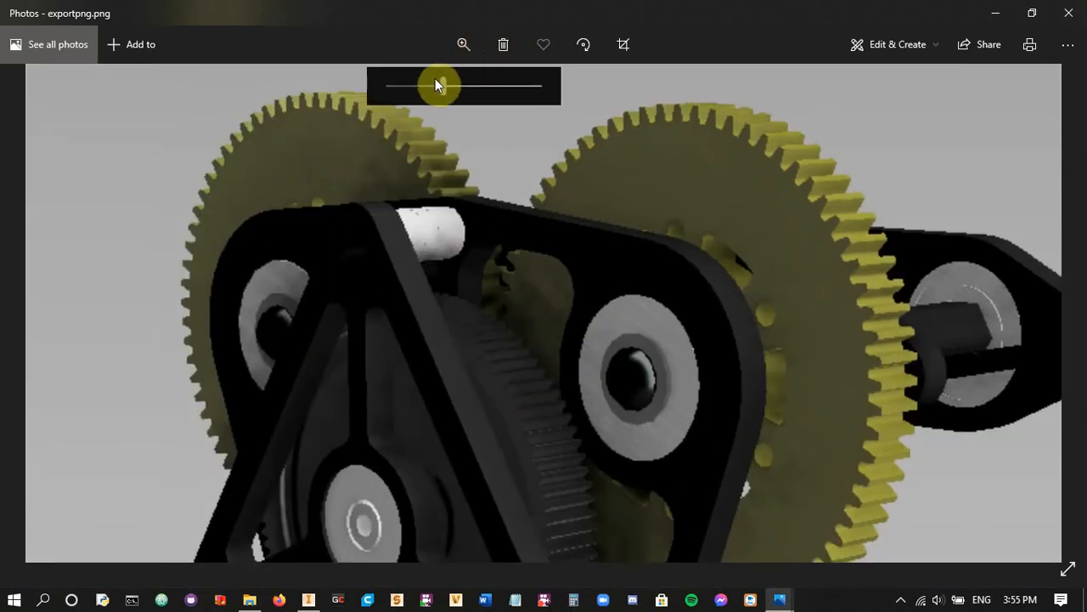
{"action": "left_click_drag", "start_coordinate": [440, 85], "coordinate": [517, 93]}
{"action": "left_click_drag", "start_coordinate": [534, 239], "coordinate": [545, 310]}
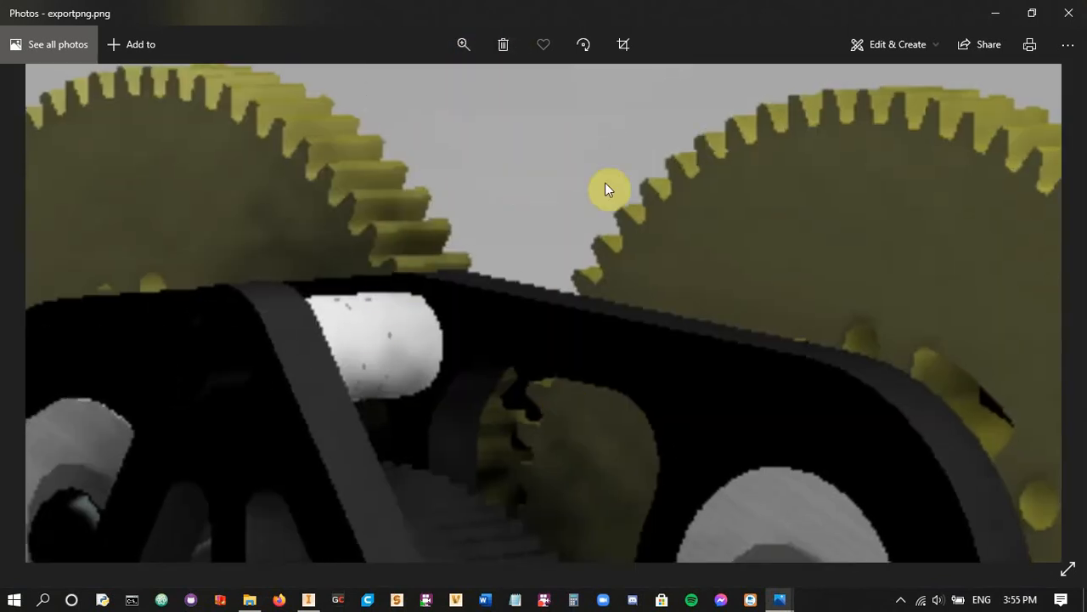
{"action": "left_click", "coordinate": [1069, 13]}
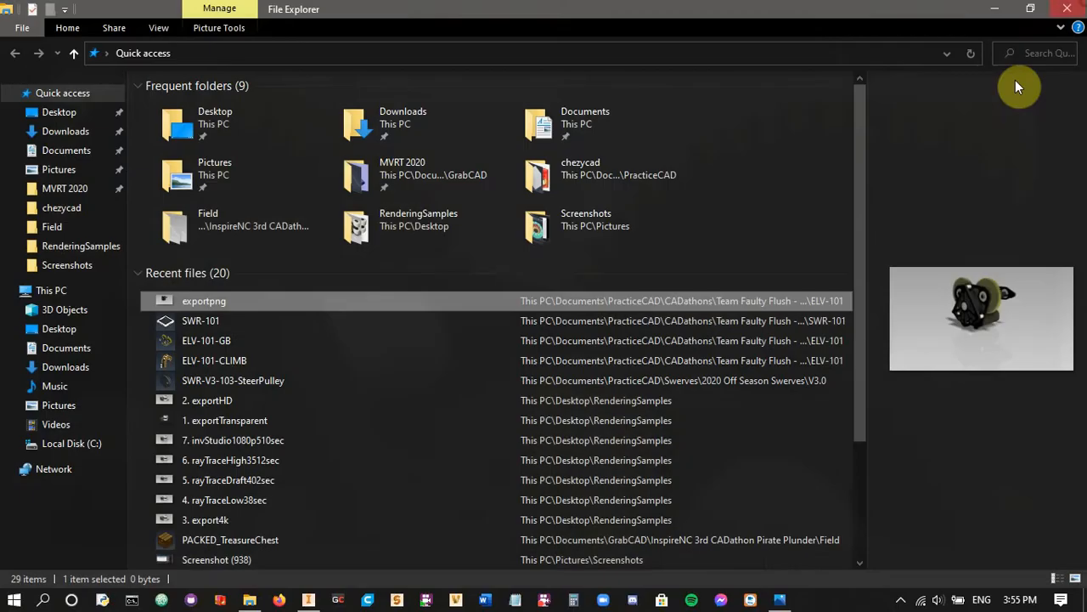
Switch back to Inventor and examine the gearbox's base, ground shadow and reflection close up and from farther away
{"action": "left_click", "coordinate": [316, 599]}
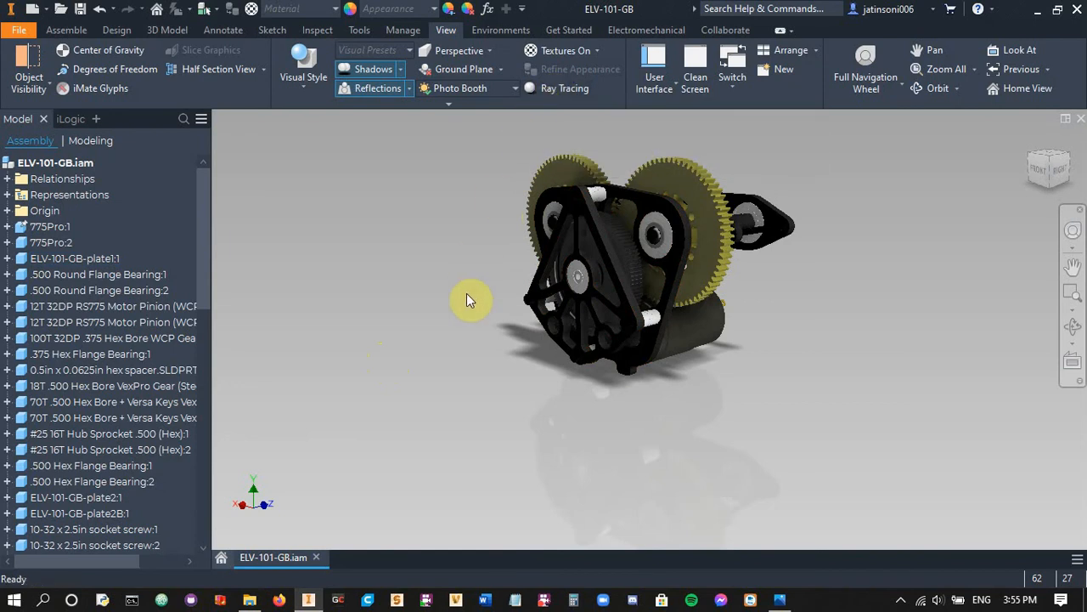
{"action": "scroll", "coordinate": [570, 417], "scroll_direction": "up", "scroll_amount": 6}
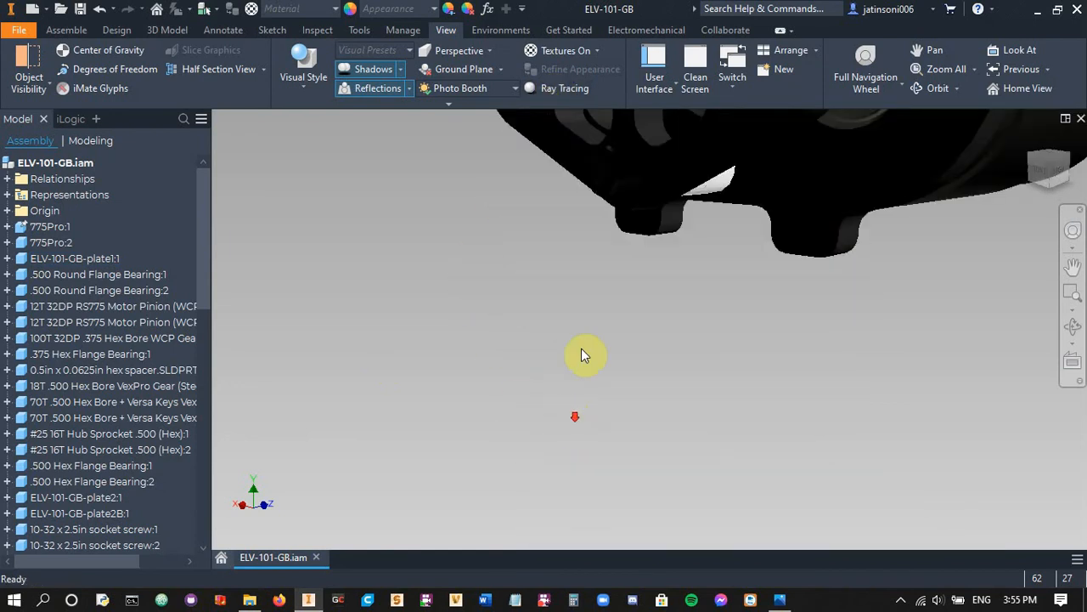
{"action": "scroll", "coordinate": [586, 345], "scroll_direction": "up", "scroll_amount": 3}
{"action": "middle_click_drag", "start_coordinate": [559, 314], "coordinate": [563, 346]}
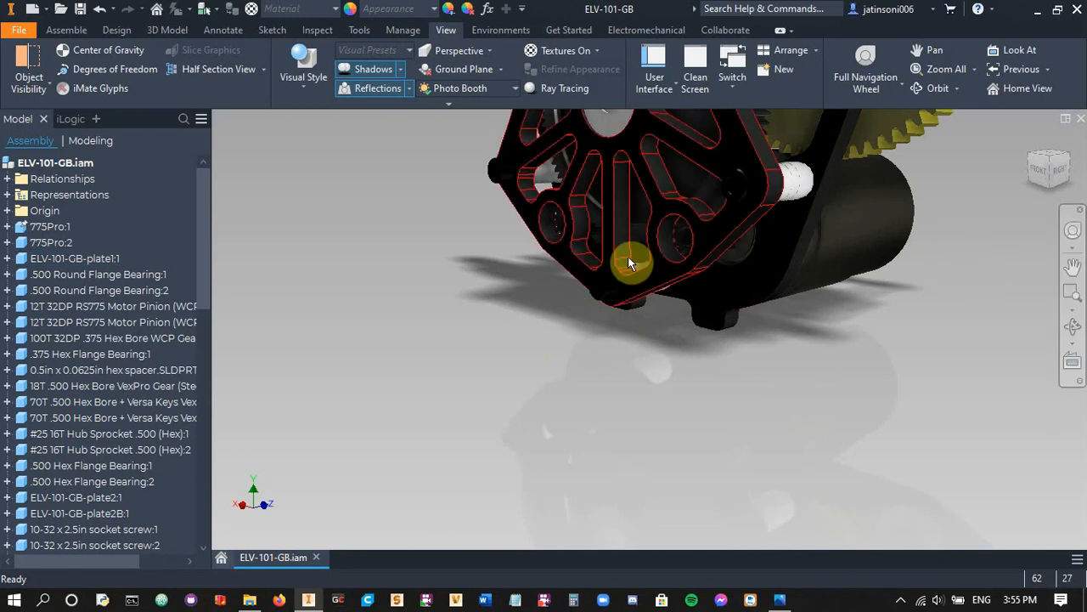
{"action": "scroll", "coordinate": [632, 325], "scroll_direction": "down", "scroll_amount": 3}
{"action": "middle_click_drag", "start_coordinate": [630, 369], "coordinate": [614, 384]}
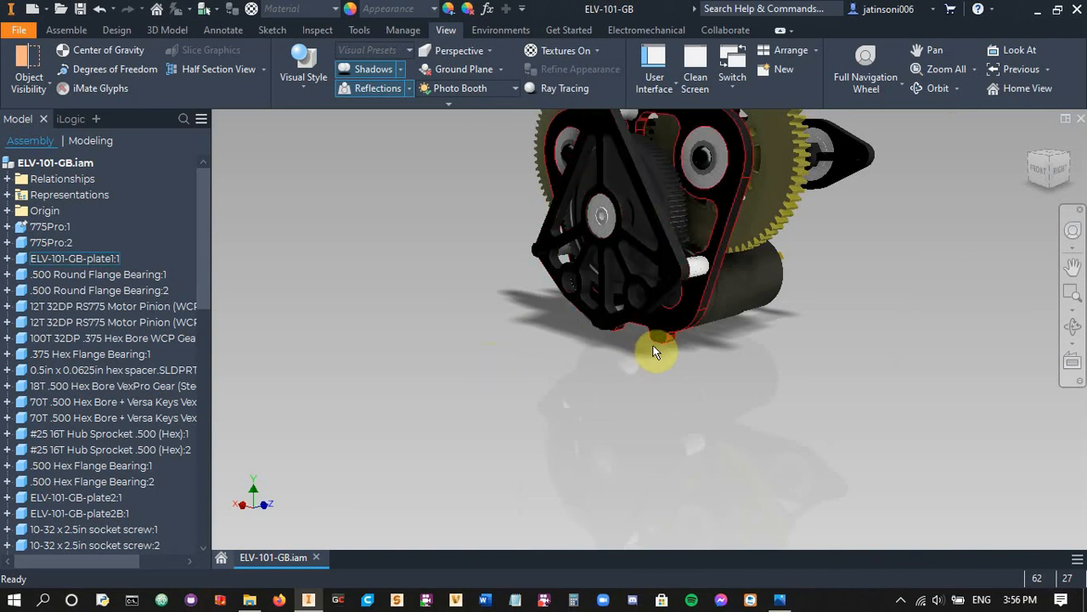
{"action": "middle_click_drag", "start_coordinate": [651, 348], "coordinate": [658, 402]}
{"action": "scroll", "coordinate": [684, 366], "scroll_direction": "down", "scroll_amount": 3}
{"action": "scroll", "coordinate": [658, 442], "scroll_direction": "up", "scroll_amount": 3}
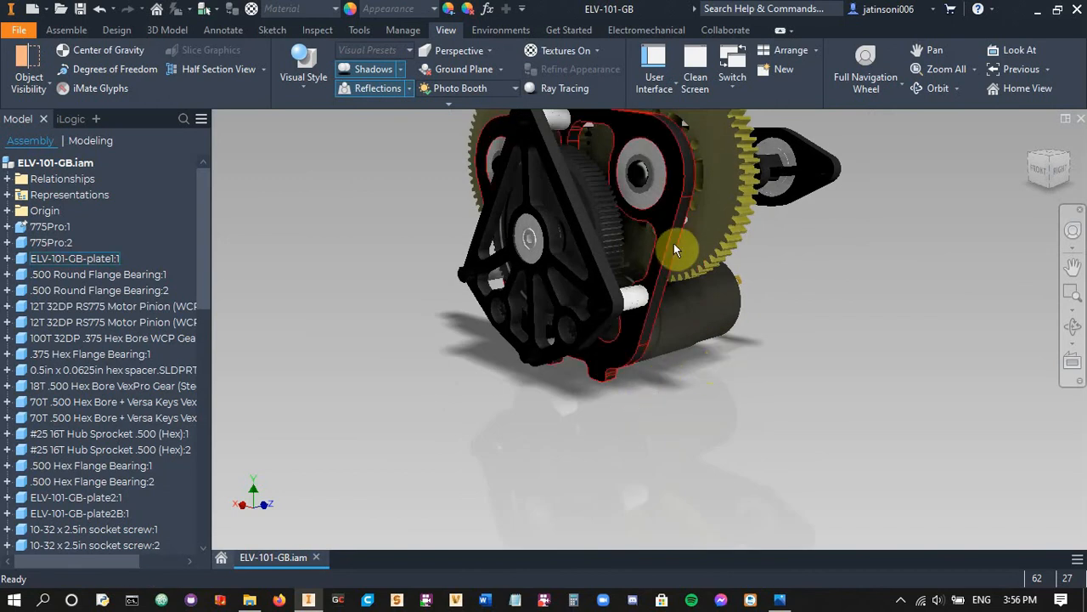
{"action": "middle_click_drag", "start_coordinate": [674, 243], "coordinate": [660, 321]}
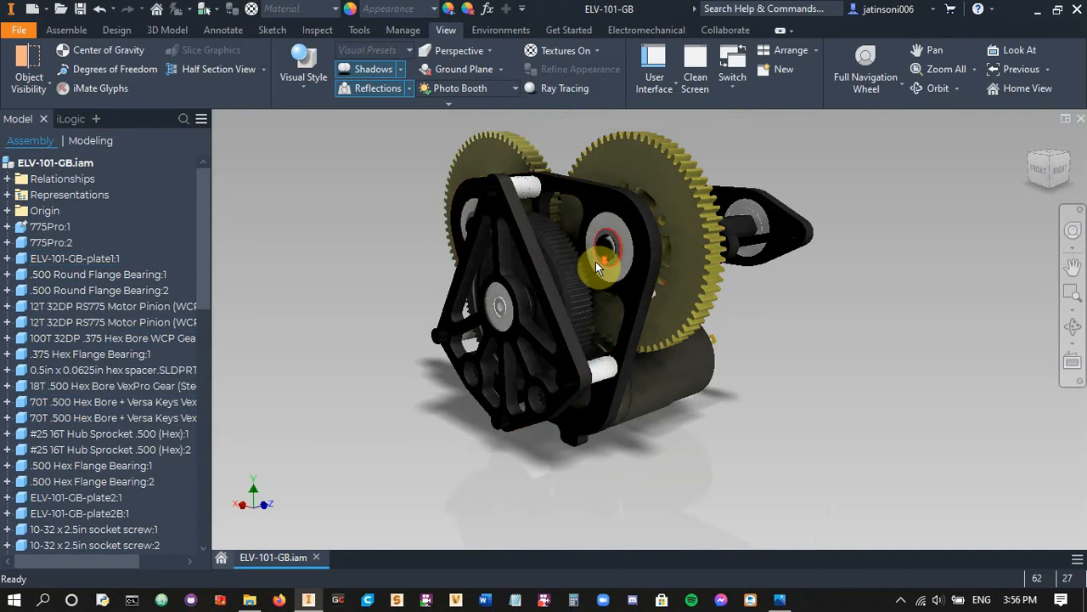
Examine the surfaces of the 100T gear and the adjacent round flange bearing close up, and clear the gear selection
{"action": "scroll", "coordinate": [599, 270], "scroll_direction": "down", "scroll_amount": 5}
{"action": "scroll", "coordinate": [606, 284], "scroll_direction": "up", "scroll_amount": 4}
{"action": "scroll", "coordinate": [626, 273], "scroll_direction": "down", "scroll_amount": 4}
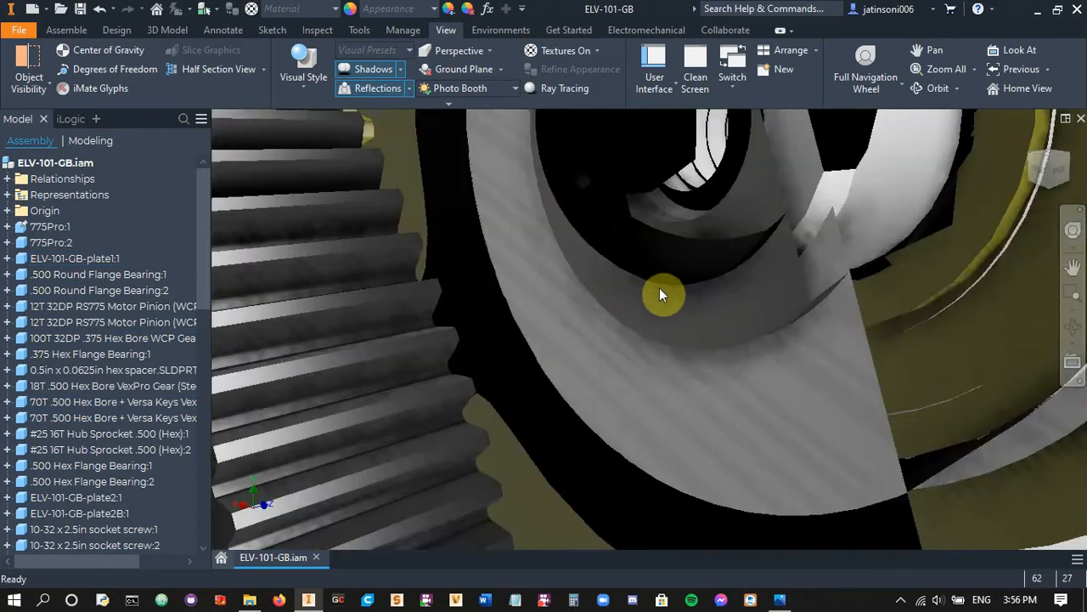
{"action": "scroll", "coordinate": [662, 298], "scroll_direction": "up", "scroll_amount": 3}
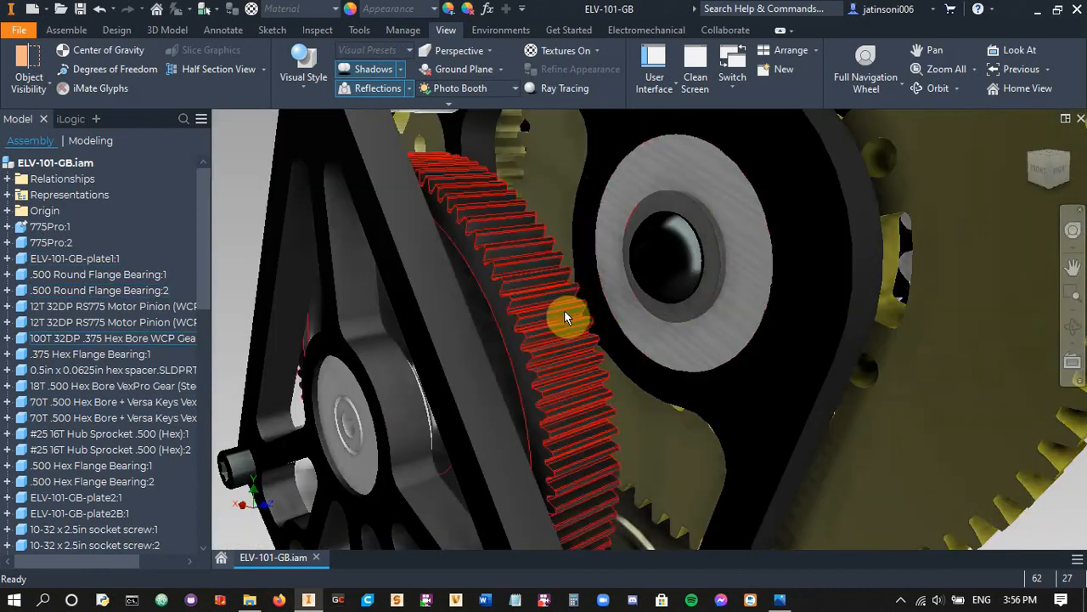
{"action": "left_click", "coordinate": [550, 322]}
{"action": "scroll", "coordinate": [592, 294], "scroll_direction": "down", "scroll_amount": 4}
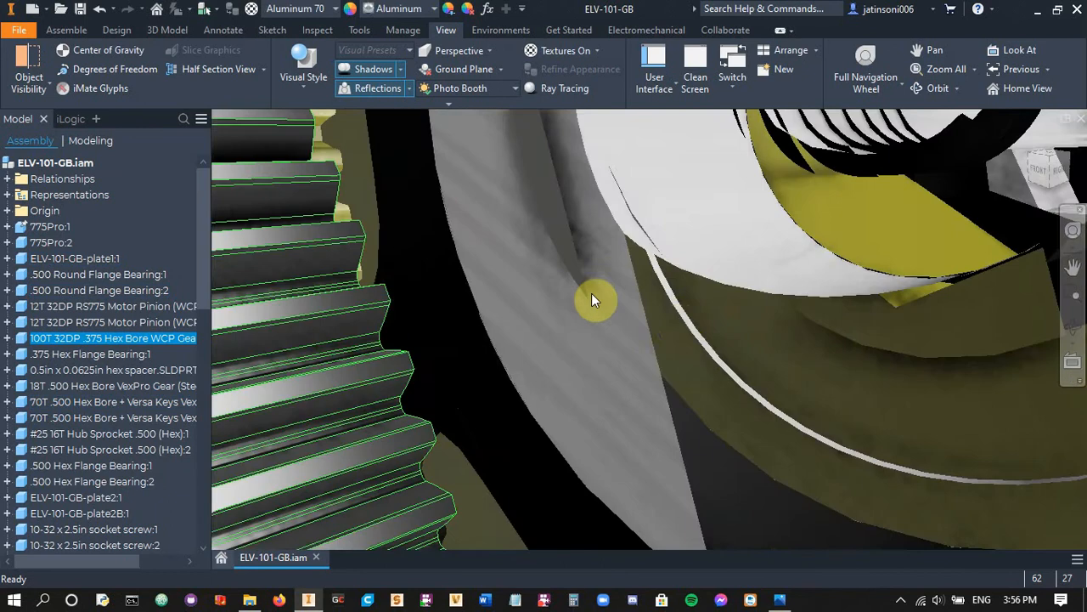
{"action": "scroll", "coordinate": [676, 319], "scroll_direction": "up", "scroll_amount": 3}
{"action": "scroll", "coordinate": [661, 324], "scroll_direction": "up", "scroll_amount": 2}
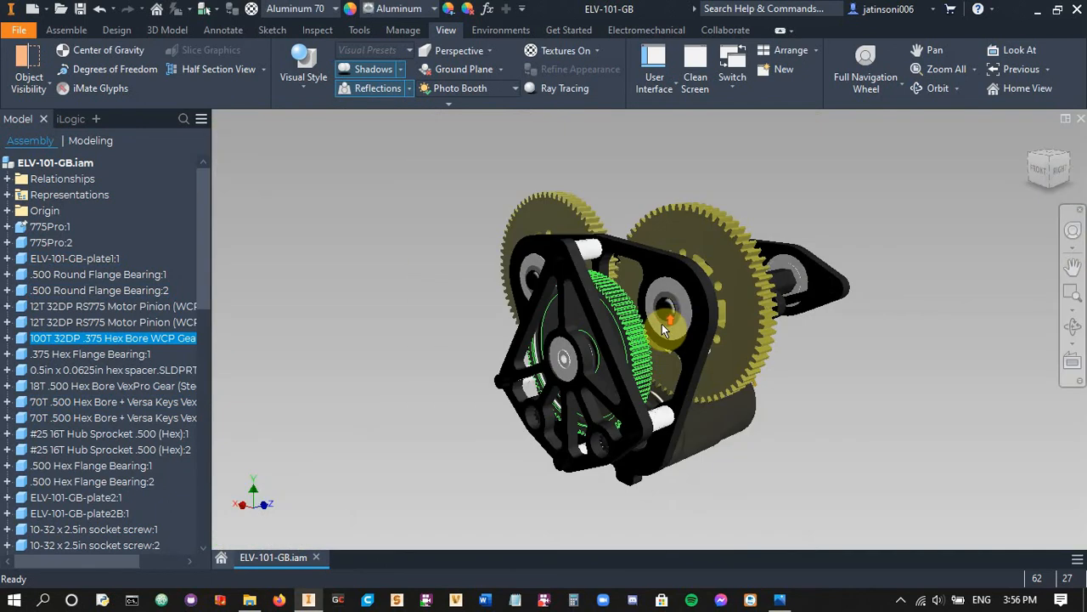
{"action": "scroll", "coordinate": [669, 317], "scroll_direction": "down", "scroll_amount": 3}
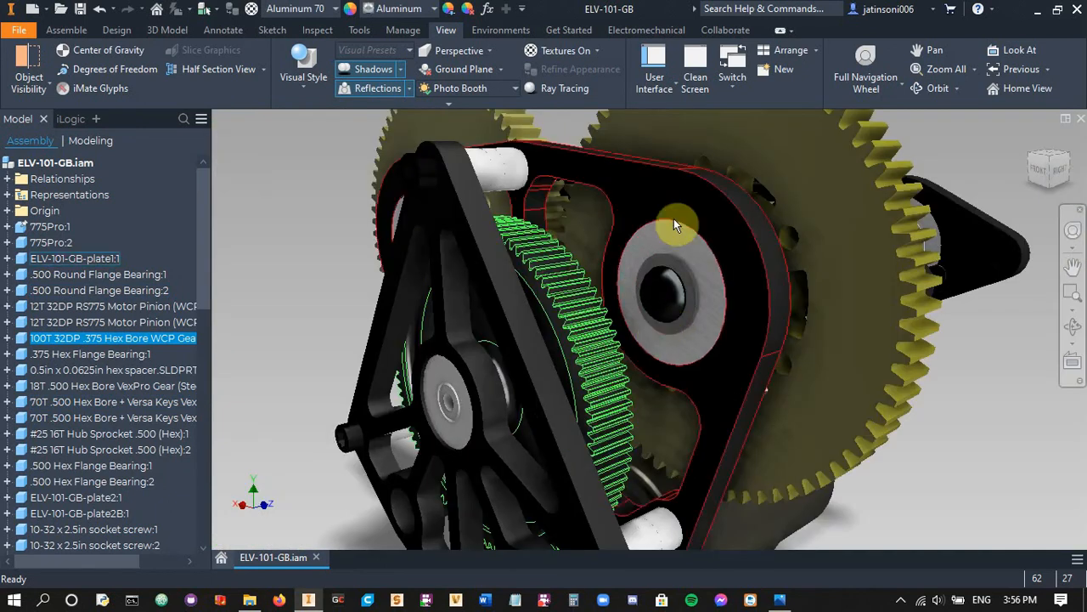
{"action": "left_click", "coordinate": [595, 330]}
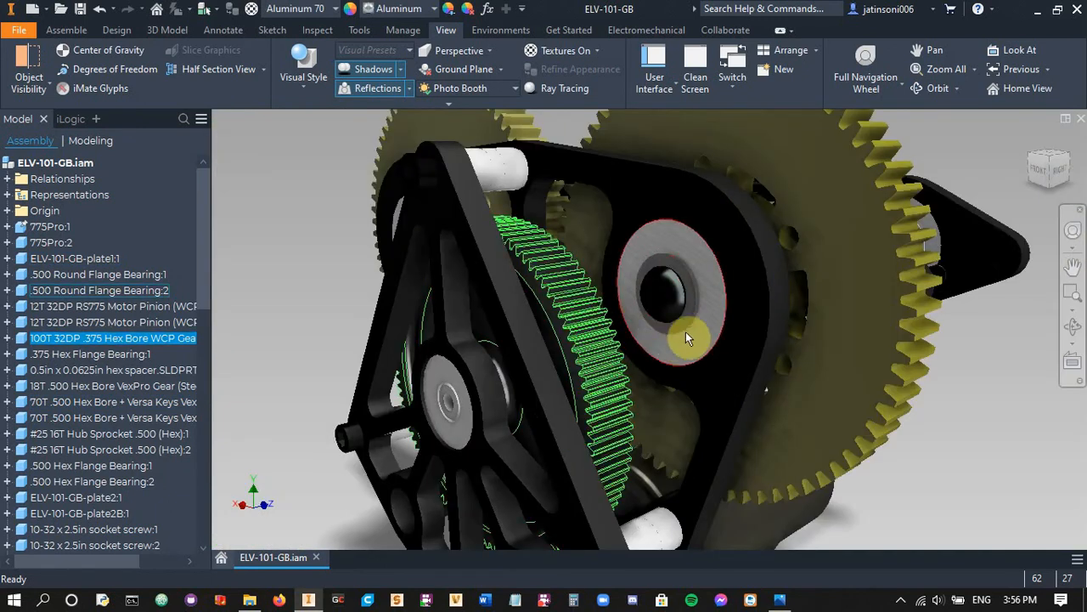
{"action": "scroll", "coordinate": [693, 341], "scroll_direction": "up", "scroll_amount": 5}
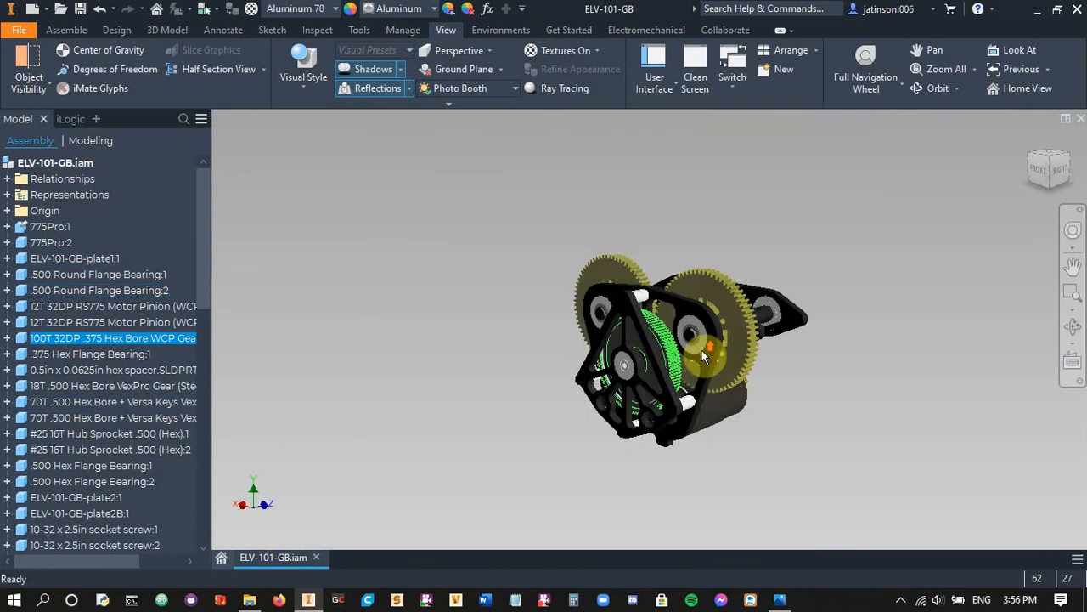
{"action": "left_click", "coordinate": [831, 375]}
Frame the whole gearbox, ray trace the view at Low lighting and material accuracy until complete, and disable ray tracing
{"action": "middle_click_drag", "start_coordinate": [784, 392], "coordinate": [733, 338]}
{"action": "scroll", "coordinate": [694, 358], "scroll_direction": "down", "scroll_amount": 4}
{"action": "scroll", "coordinate": [695, 361], "scroll_direction": "up", "scroll_amount": 4}
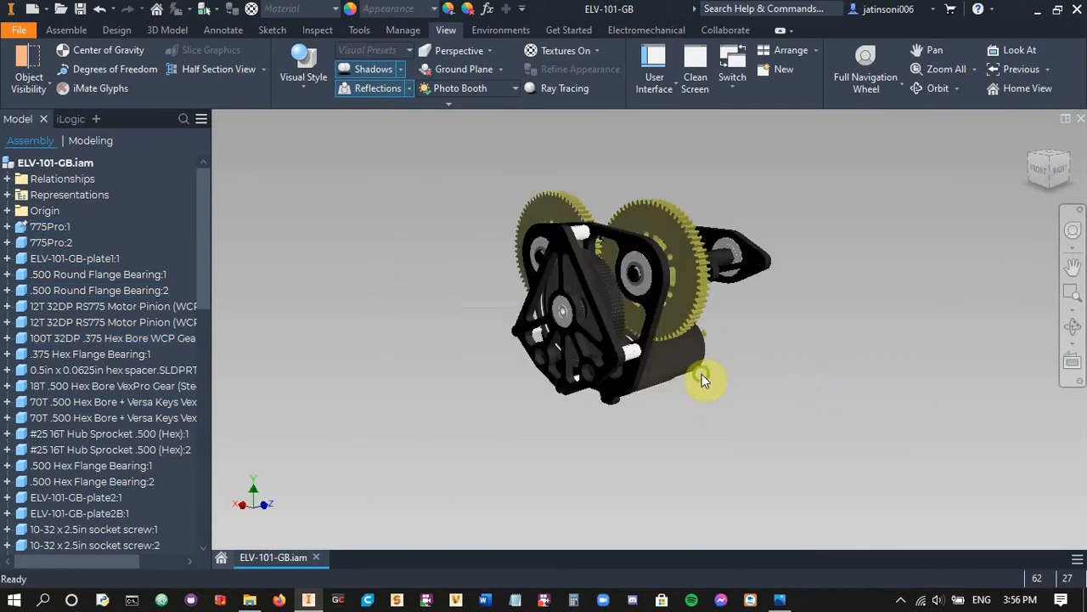
{"action": "middle_click_drag", "start_coordinate": [702, 374], "coordinate": [704, 345]}
{"action": "left_click", "coordinate": [540, 92]}
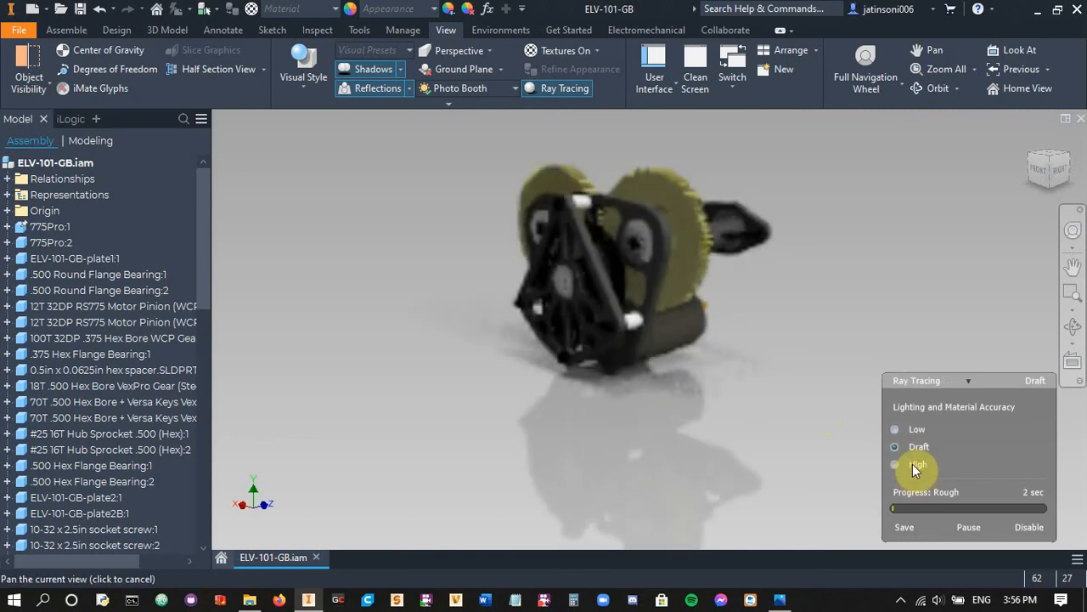
{"action": "left_click", "coordinate": [896, 429]}
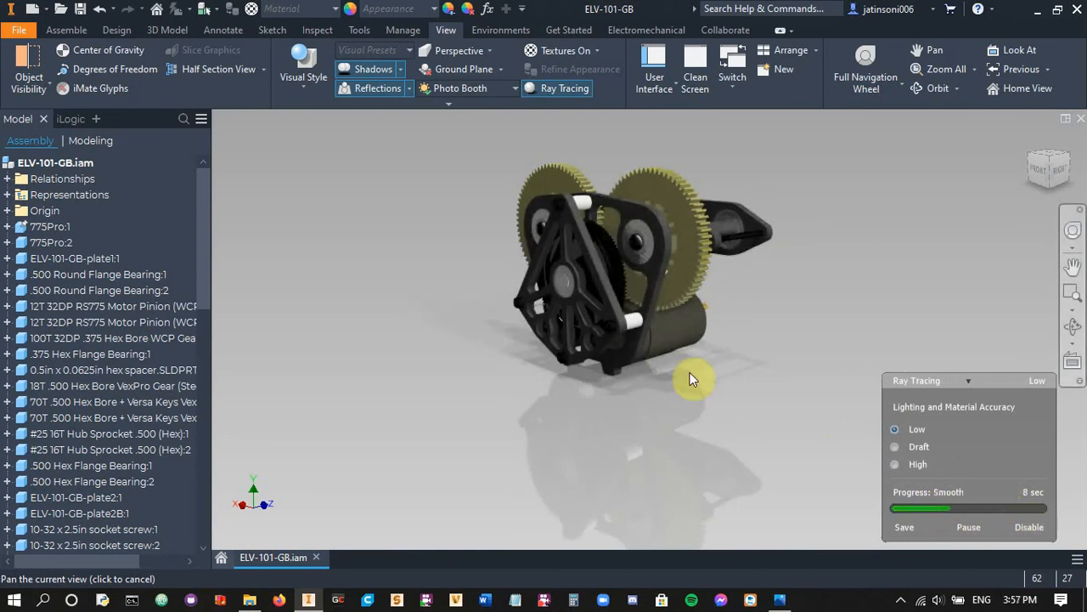
{"action": "mouse_move", "coordinate": [967, 479]}
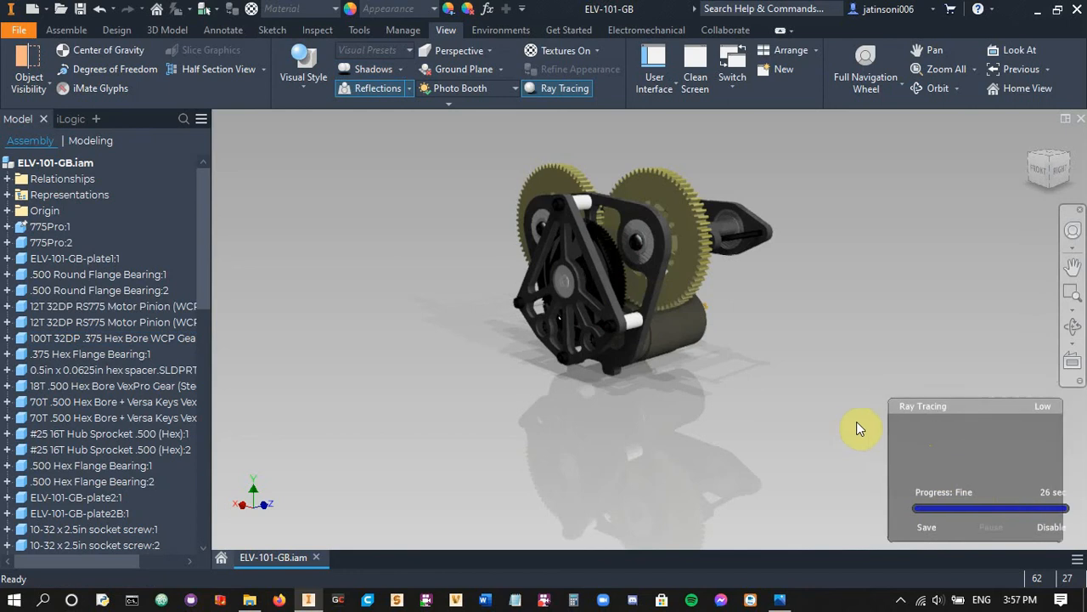
{"action": "left_click", "coordinate": [1051, 528]}
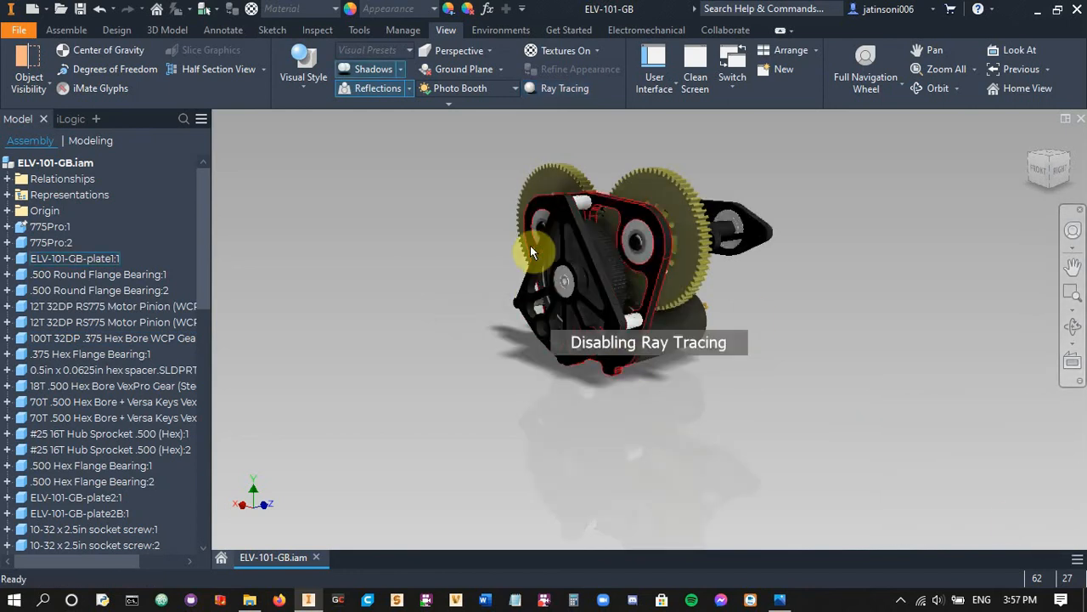
{"action": "left_click", "coordinate": [501, 32]}
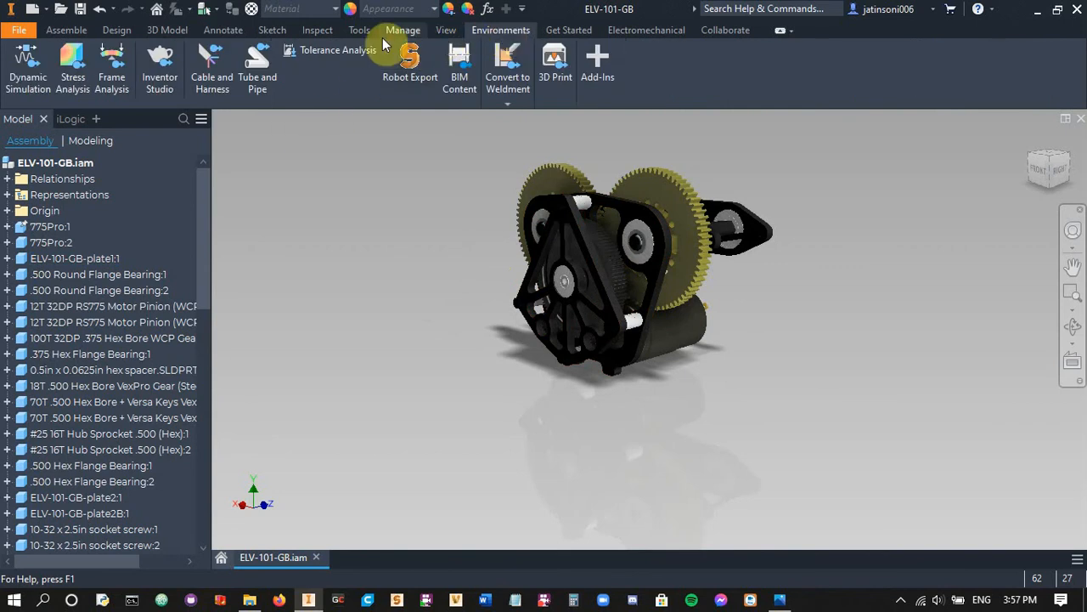
{"action": "left_click", "coordinate": [20, 30]}
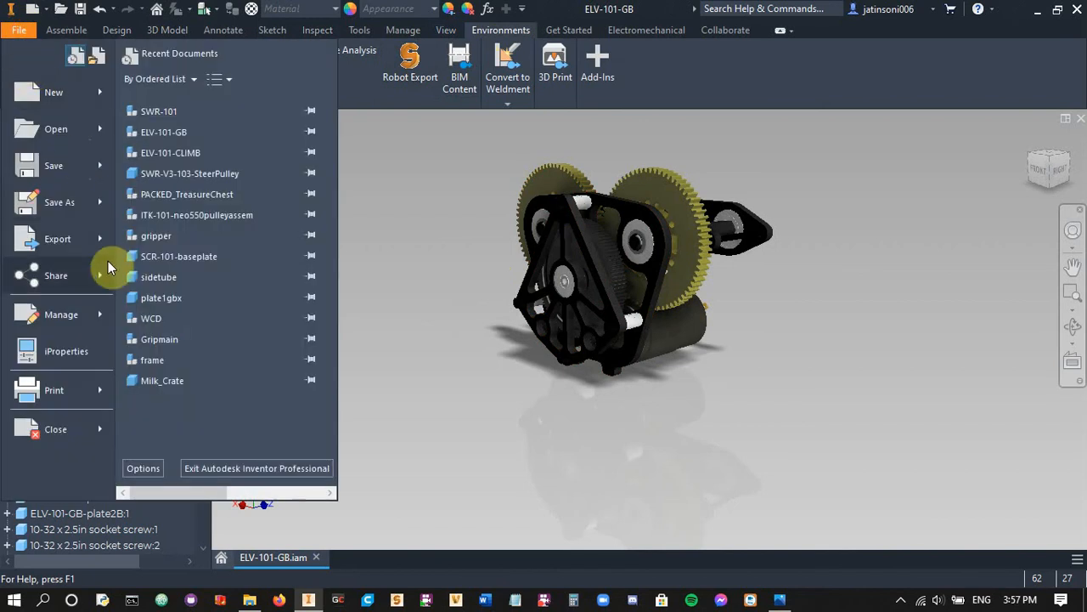
{"action": "mouse_move", "coordinate": [85, 238]}
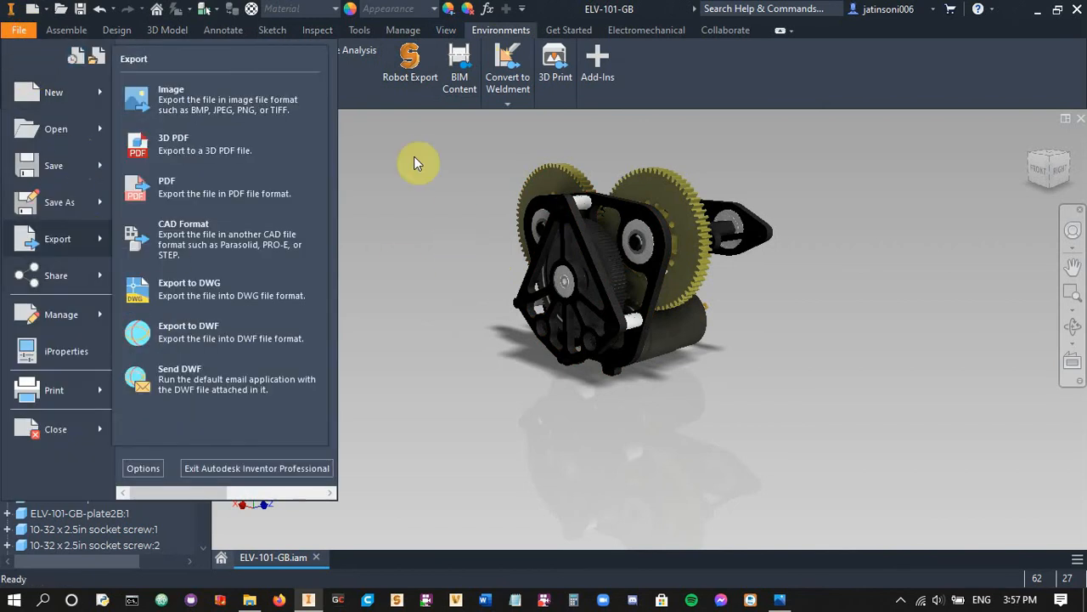
Briefly ray trace the gearbox view at Low lighting and material accuracy, and disable ray tracing
{"action": "left_click", "coordinate": [448, 32]}
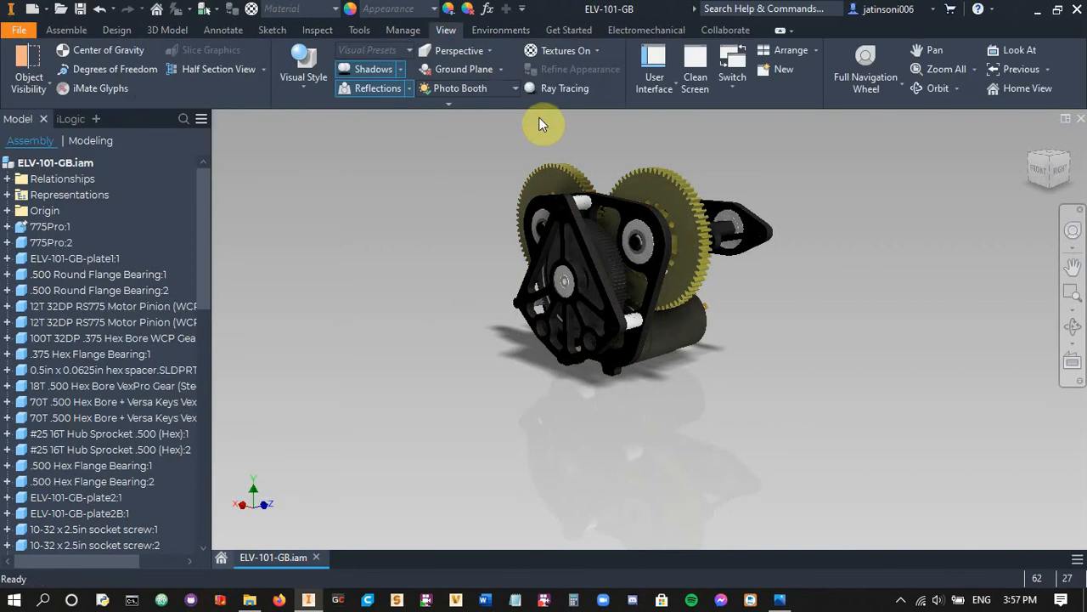
{"action": "left_click", "coordinate": [578, 95]}
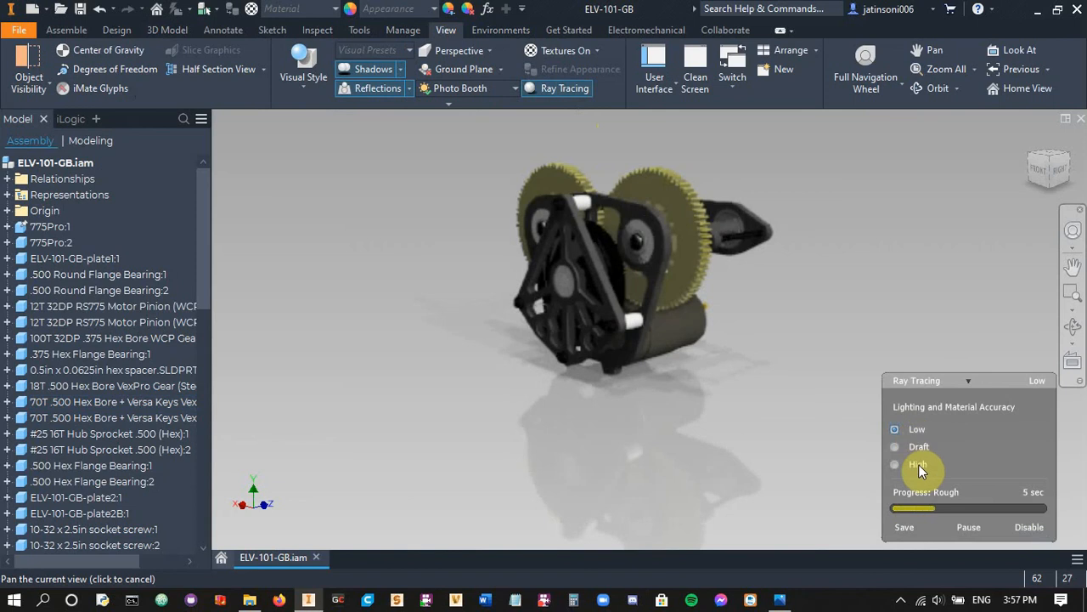
{"action": "left_click", "coordinate": [1031, 528]}
Open the gearbox assembly in the Inventor Studio environment and reposition it in view
{"action": "left_click", "coordinate": [503, 33]}
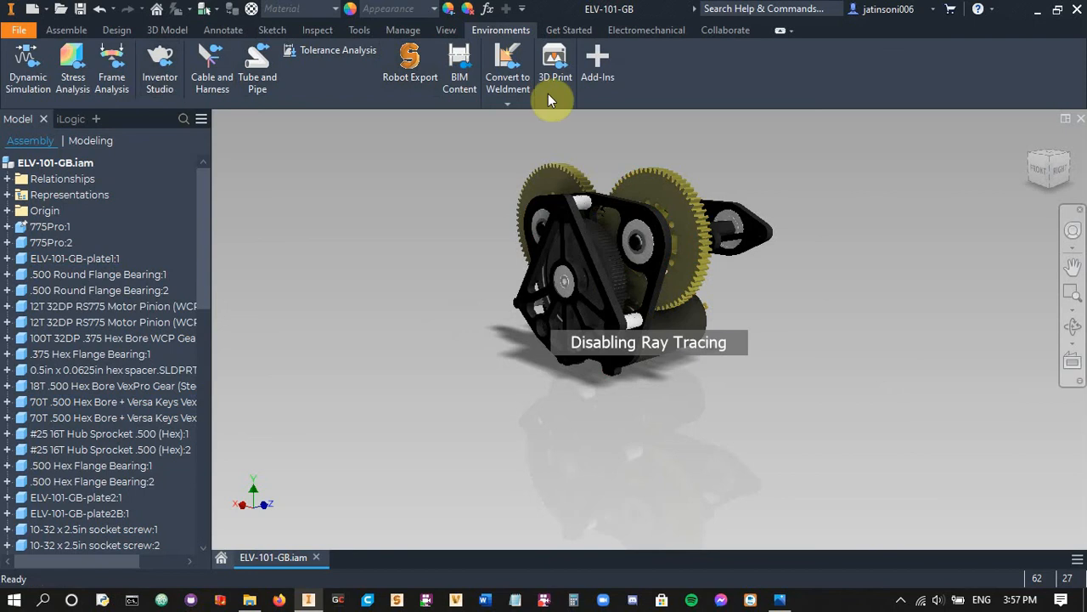
{"action": "left_click", "coordinate": [163, 82]}
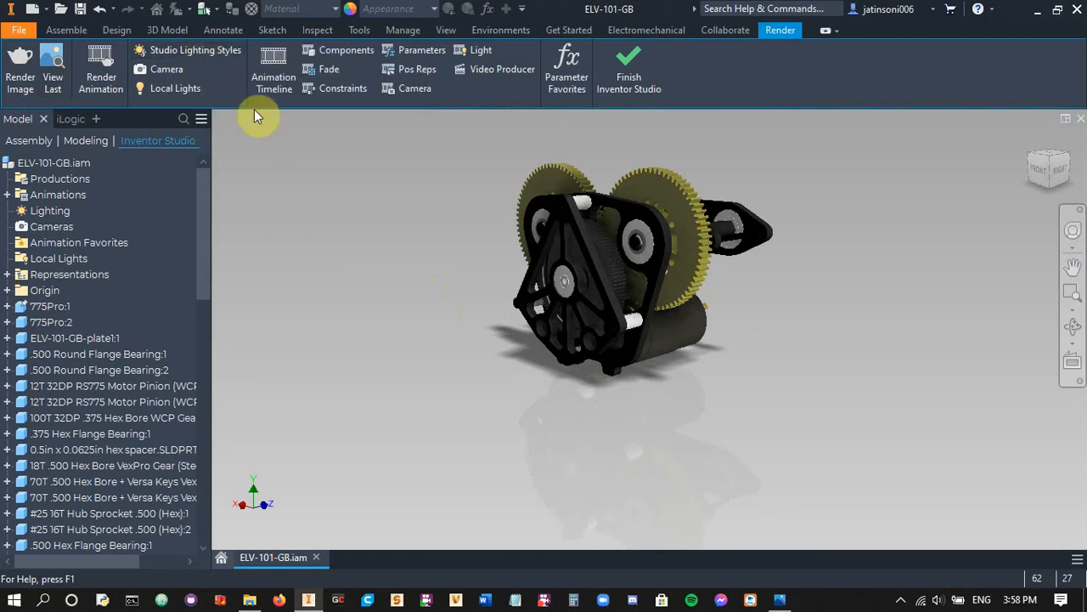
{"action": "scroll", "coordinate": [582, 328], "scroll_direction": "down", "scroll_amount": 4}
{"action": "scroll", "coordinate": [582, 328], "scroll_direction": "up", "scroll_amount": 3}
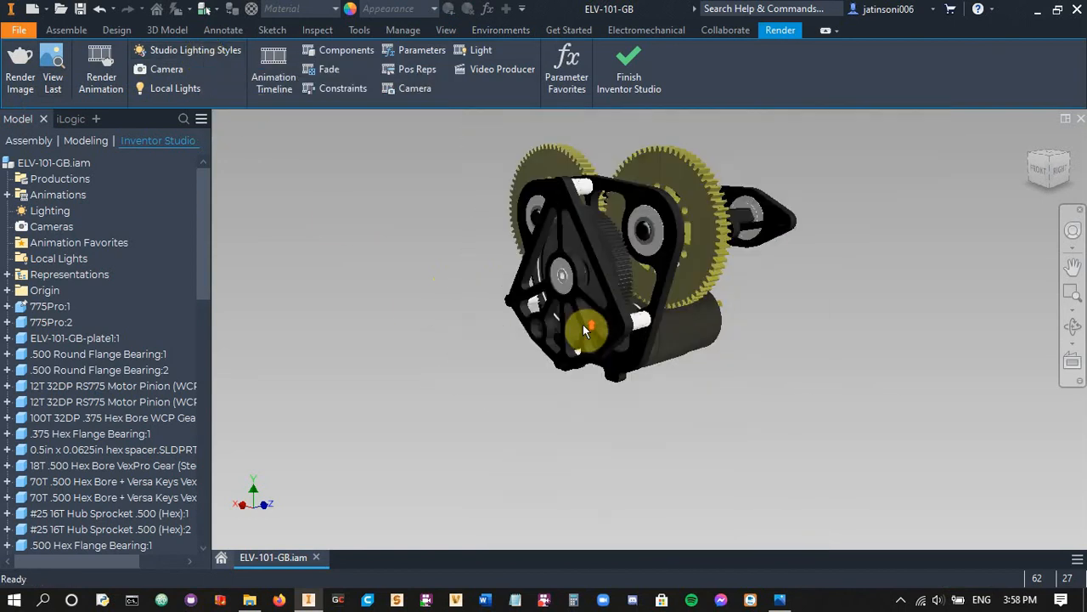
{"action": "middle_click_drag", "start_coordinate": [502, 302], "coordinate": [491, 321]}
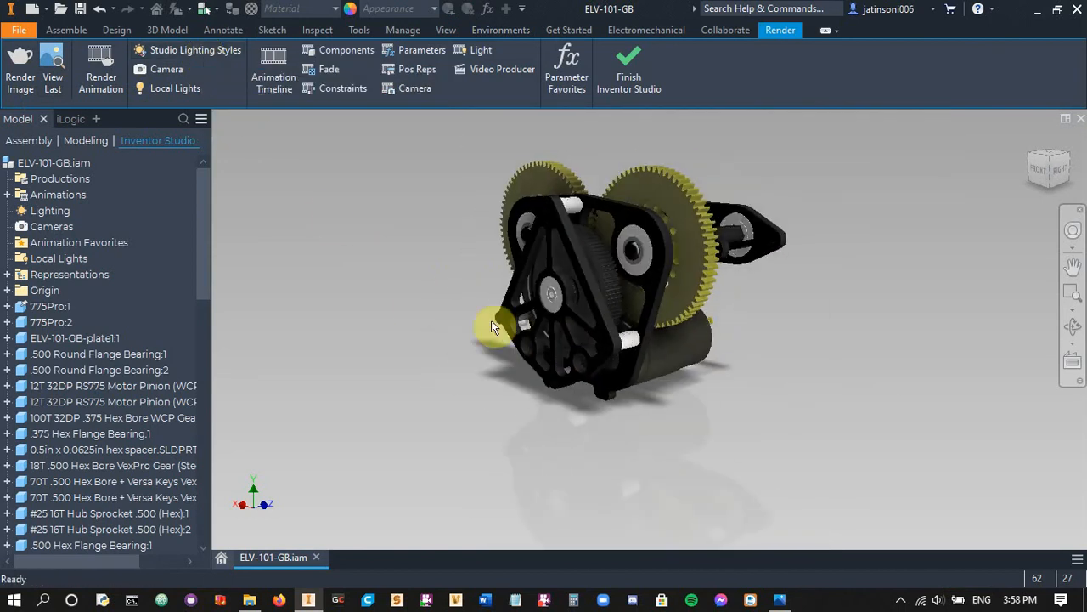
Try to add a point local light targeting the face of the large gear nearest the motor, and cancel it
{"action": "left_click", "coordinate": [150, 87]}
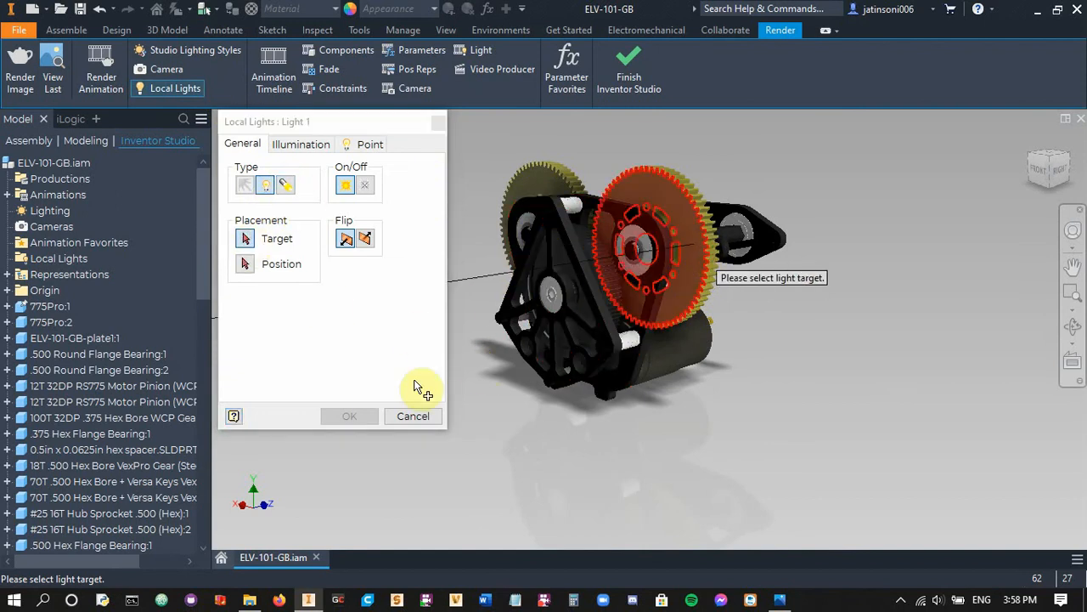
{"action": "left_click", "coordinate": [660, 253]}
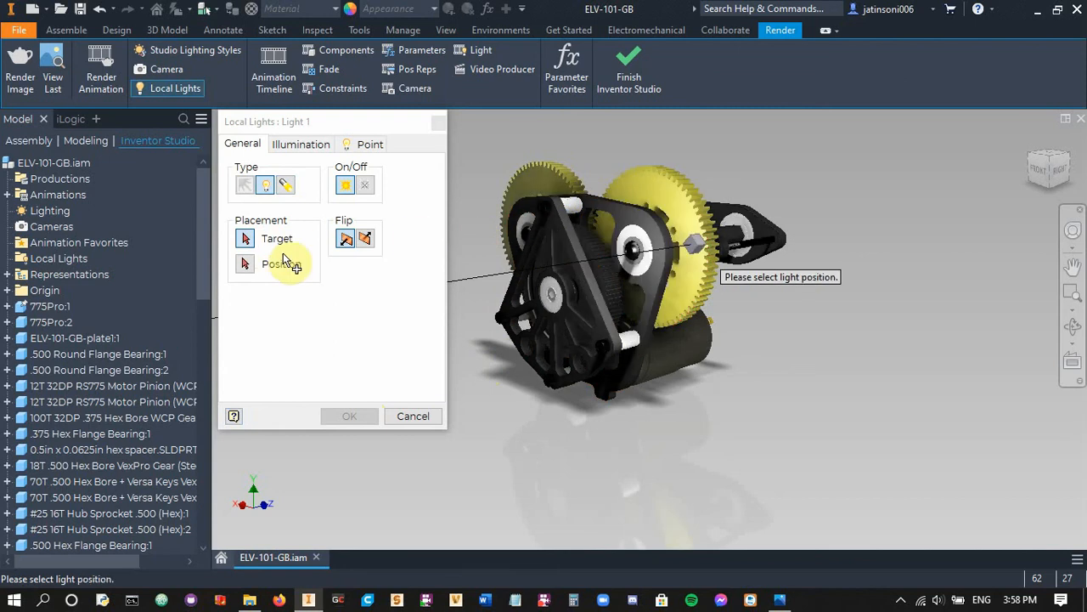
{"action": "left_click", "coordinate": [413, 415]}
Start an image render of the current view and set its size to 1920 by 1080
{"action": "middle_click_drag", "start_coordinate": [410, 300], "coordinate": [466, 309]}
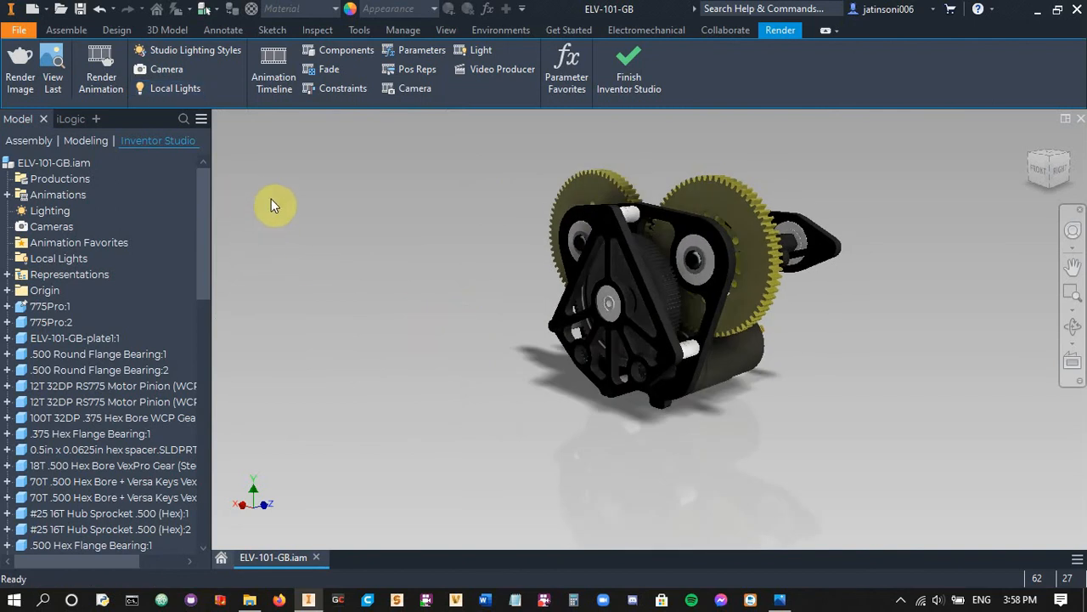
{"action": "left_click", "coordinate": [26, 81]}
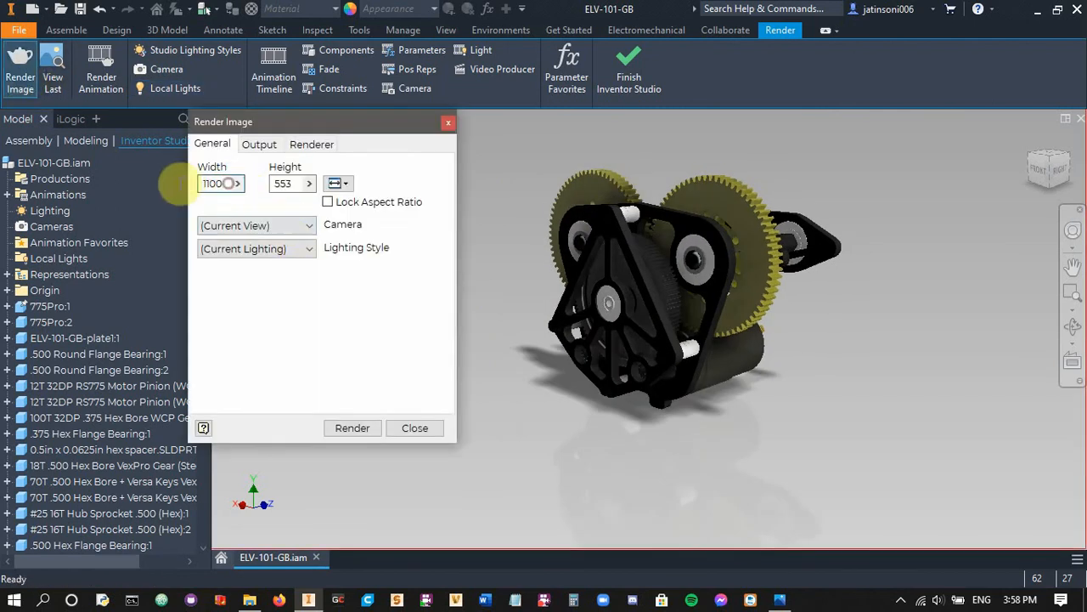
{"action": "double_click", "coordinate": [229, 183]}
{"action": "type", "text": "1920"}
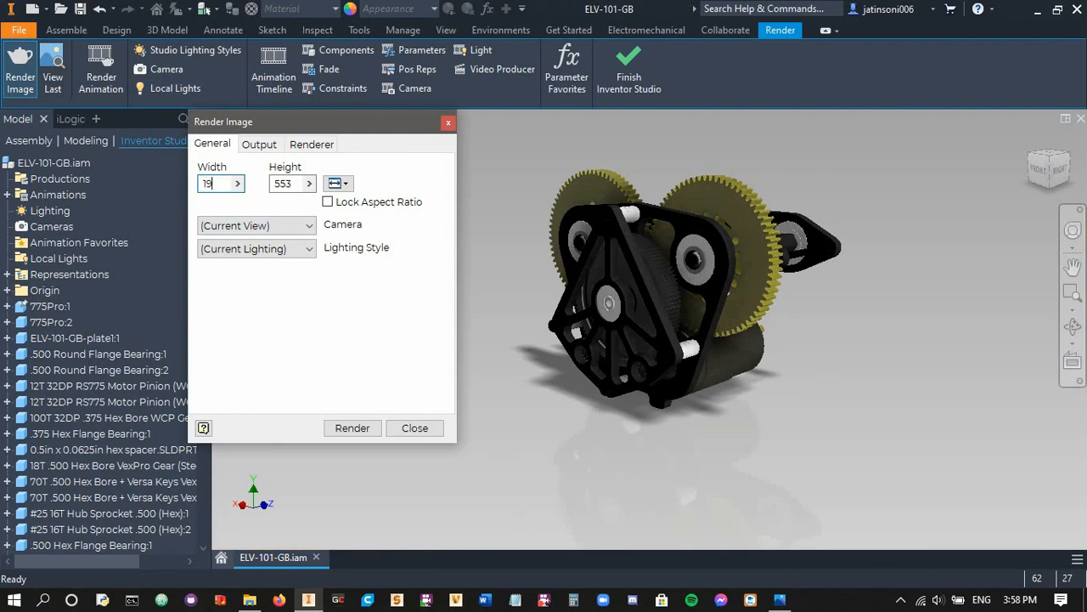
{"action": "left_click", "coordinate": [296, 183]}
{"action": "double_click", "coordinate": [296, 183]}
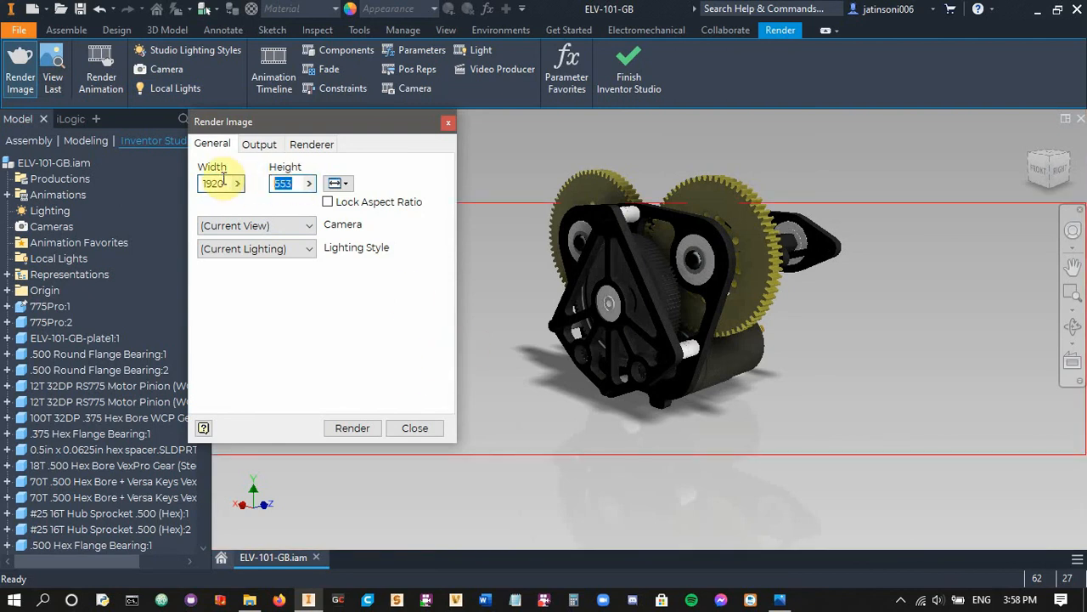
{"action": "type", "text": "1080"}
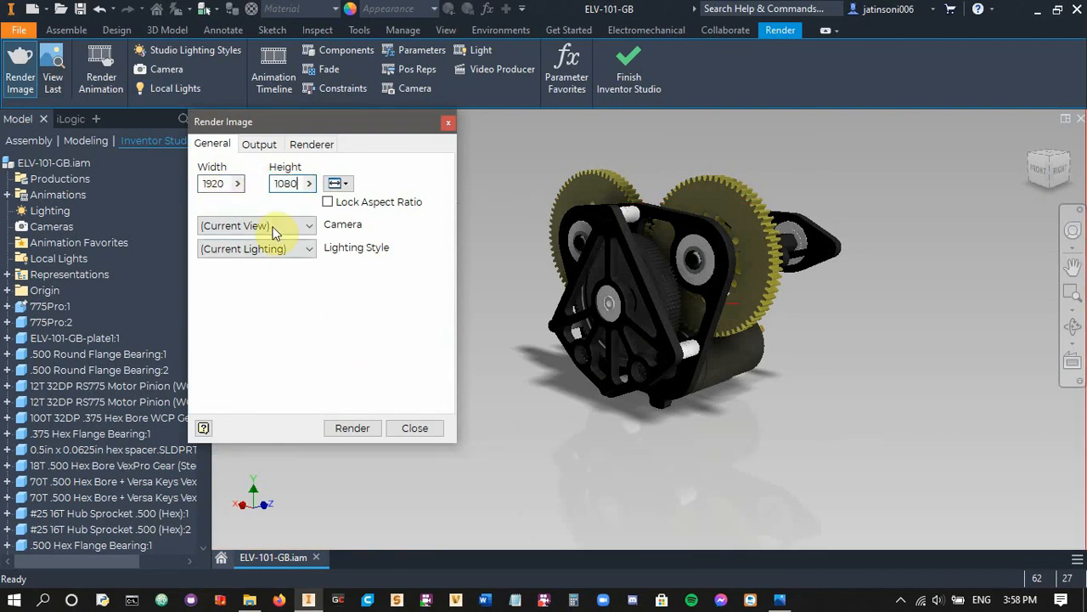
Examine the render's output and renderer settings, including the available lighting and material accuracy modes
{"action": "left_click", "coordinate": [256, 144]}
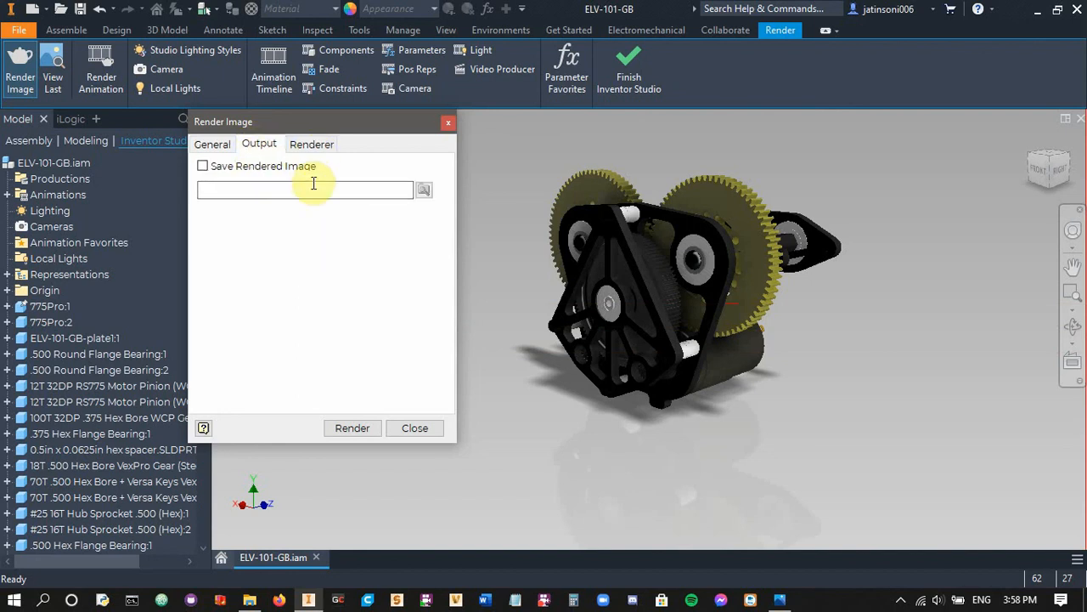
{"action": "left_click", "coordinate": [311, 146]}
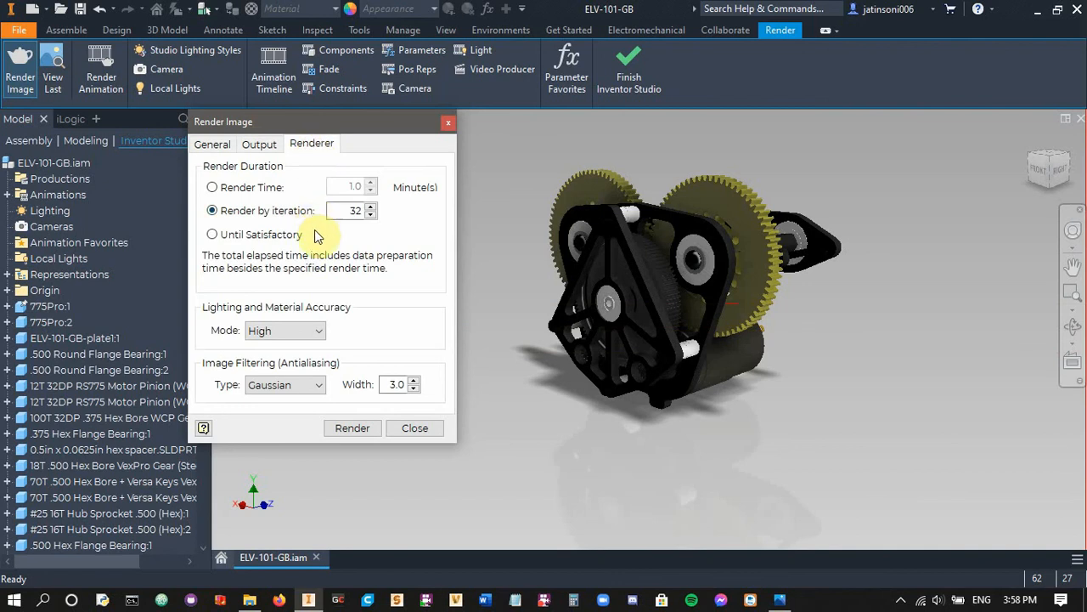
{"action": "left_click", "coordinate": [320, 336]}
{"action": "left_click", "coordinate": [319, 336]}
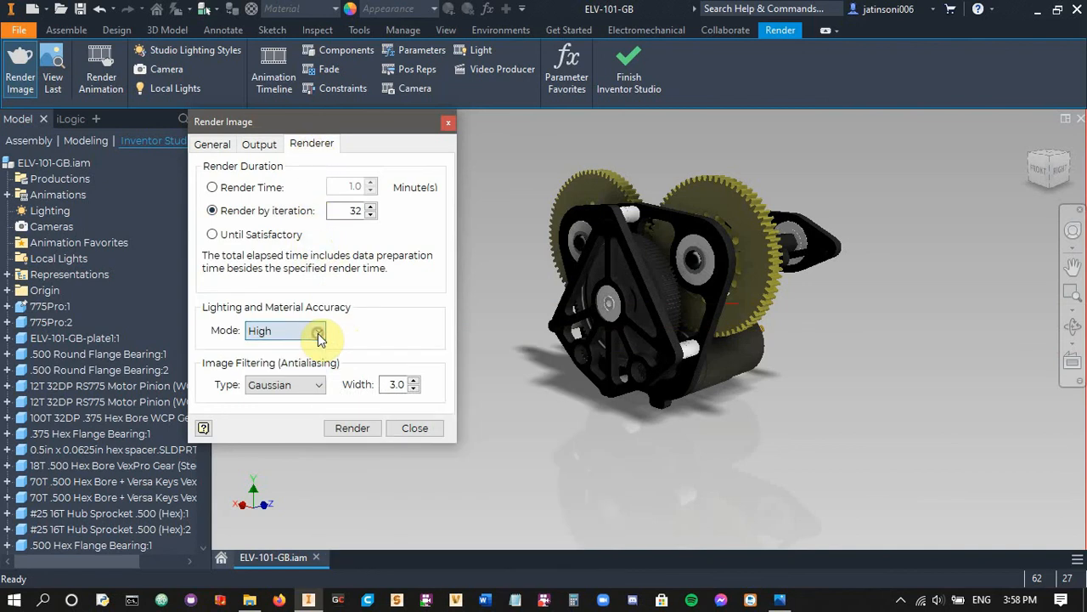
{"action": "left_click", "coordinate": [319, 337]}
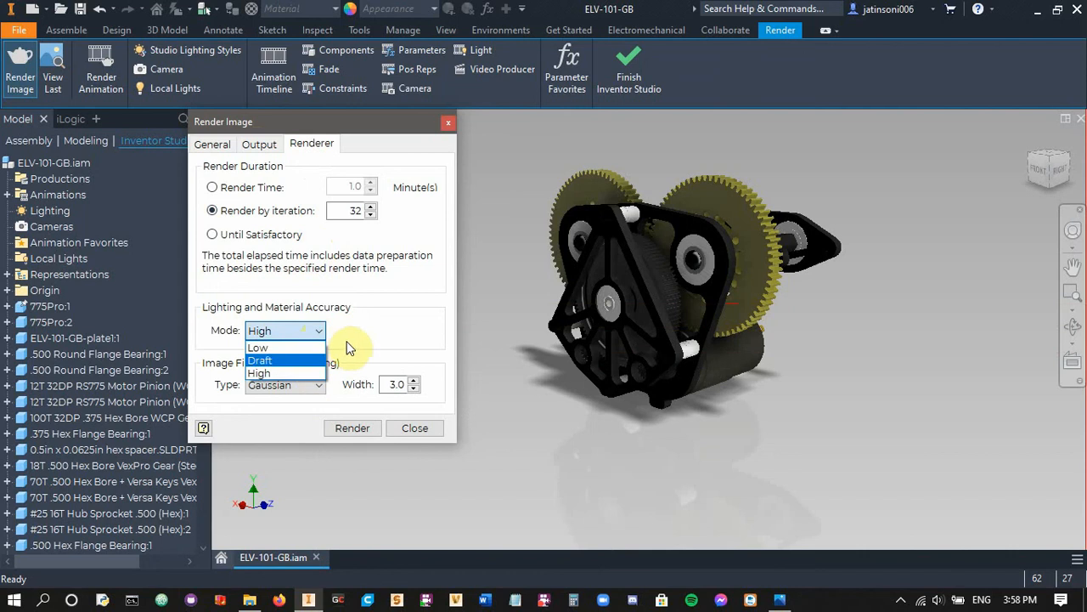
{"action": "left_click", "coordinate": [348, 342]}
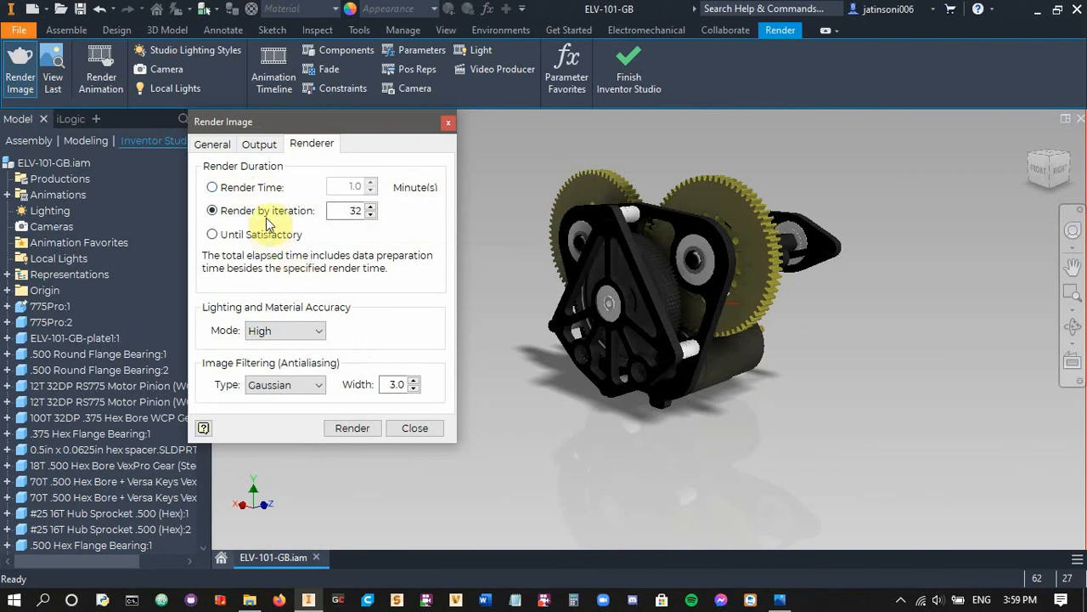
Compare the time and iteration options for the render duration, and set it to Until Satisfactory
{"action": "left_click", "coordinate": [241, 187]}
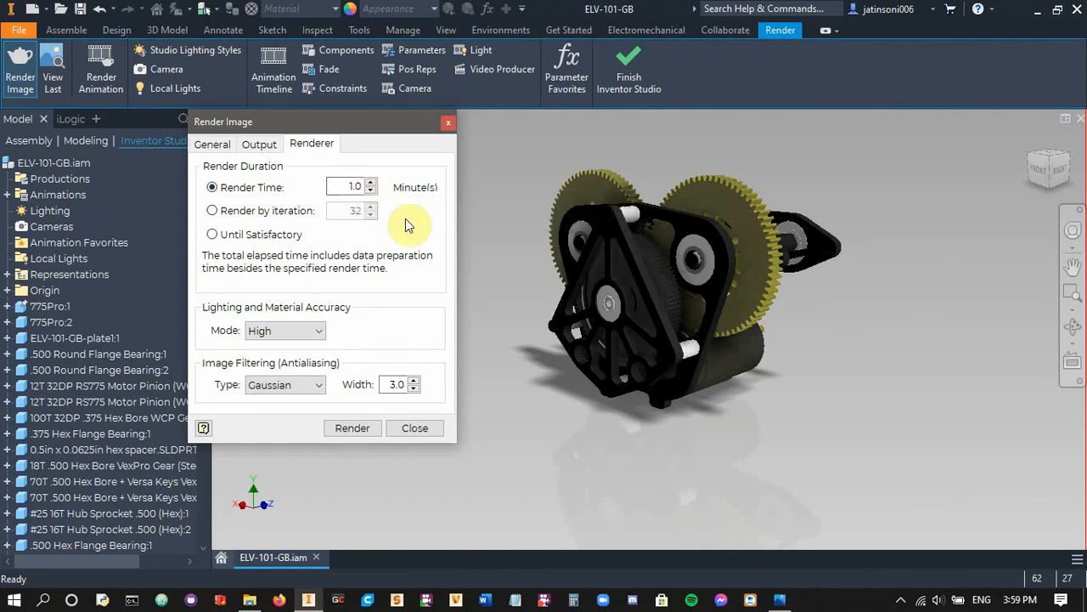
{"action": "left_click", "coordinate": [214, 212]}
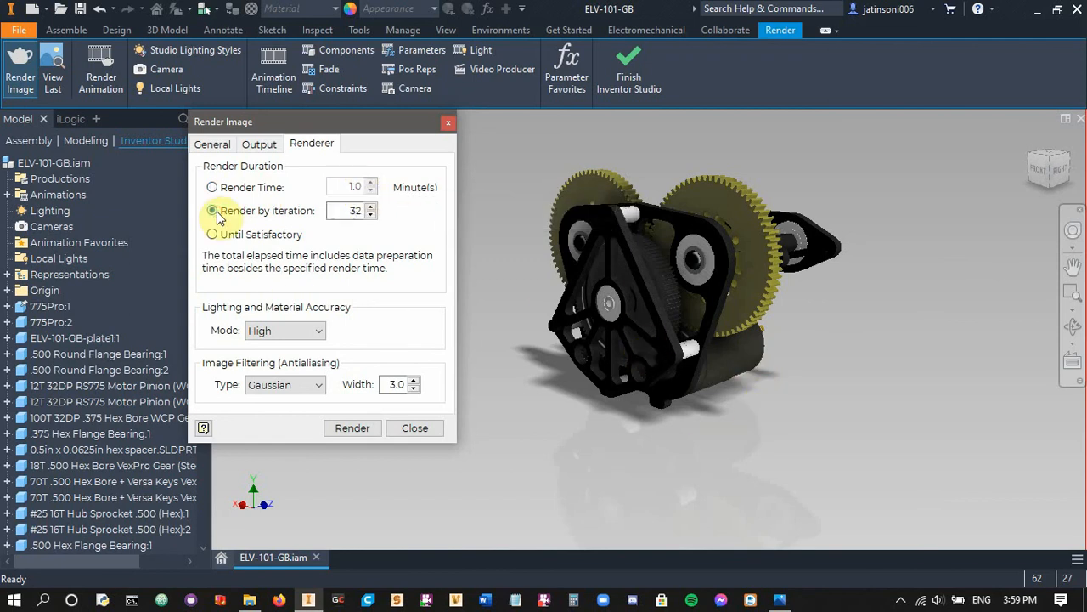
{"action": "double_click", "coordinate": [353, 210]}
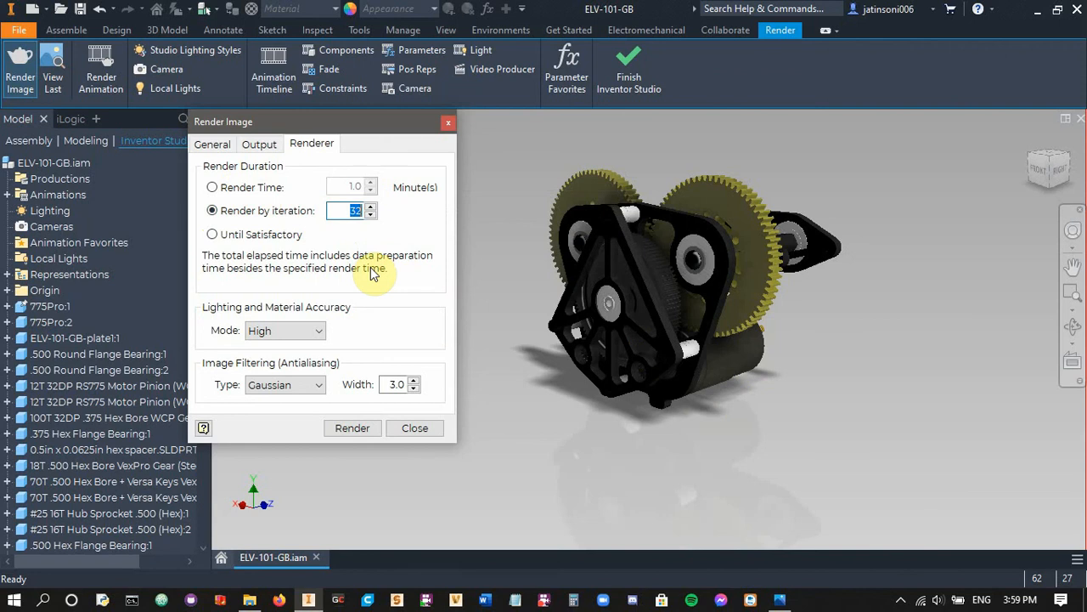
{"action": "left_click", "coordinate": [253, 236]}
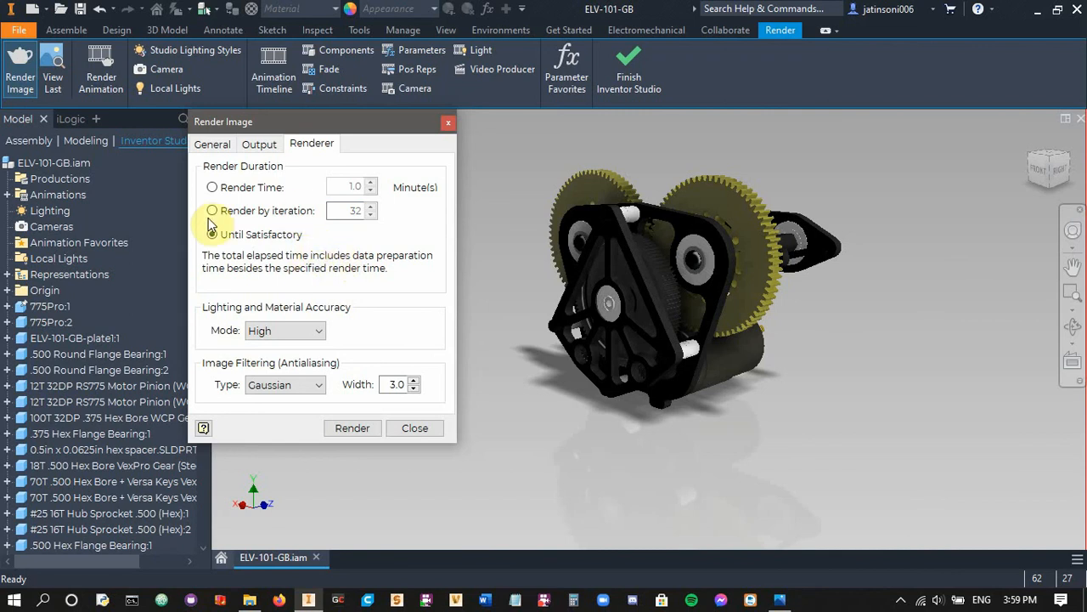
Render the image and bring the lower part of the gearbox into view in the render output
{"action": "left_click", "coordinate": [352, 427]}
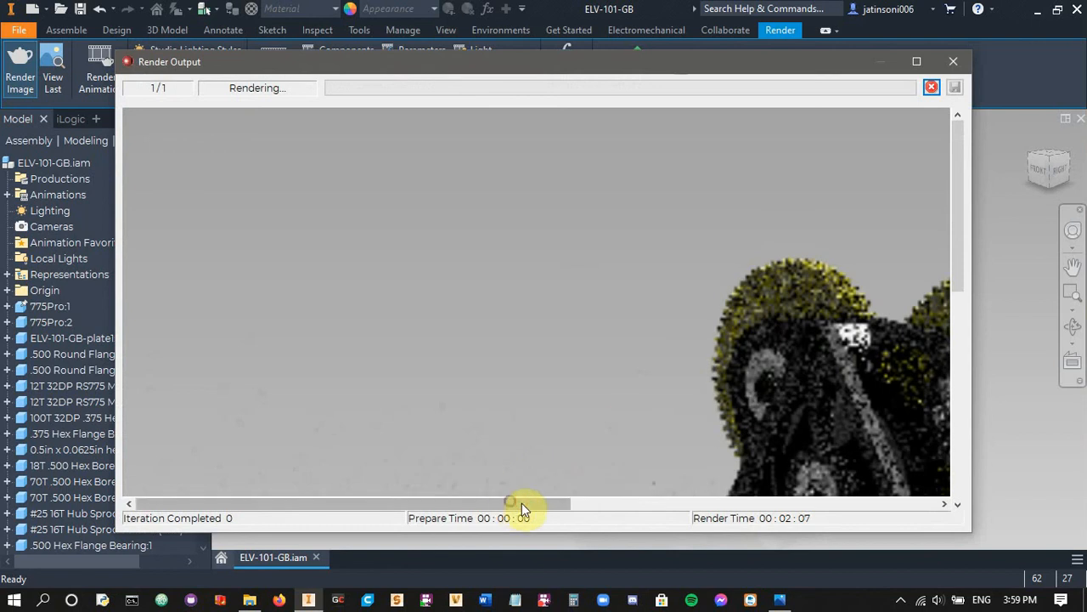
{"action": "left_click_drag", "start_coordinate": [521, 503], "coordinate": [663, 514]}
{"action": "left_click_drag", "start_coordinate": [956, 270], "coordinate": [972, 351]}
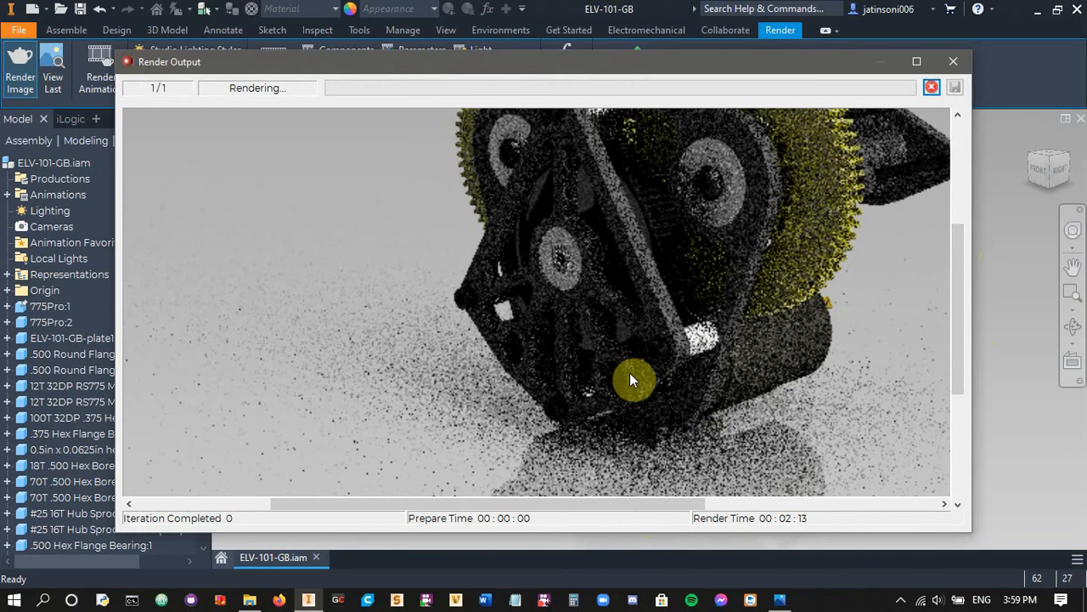
Pause and briefly resume the render, and open the PNG save dialog for the rendered image without saving it
{"action": "left_click", "coordinate": [930, 88]}
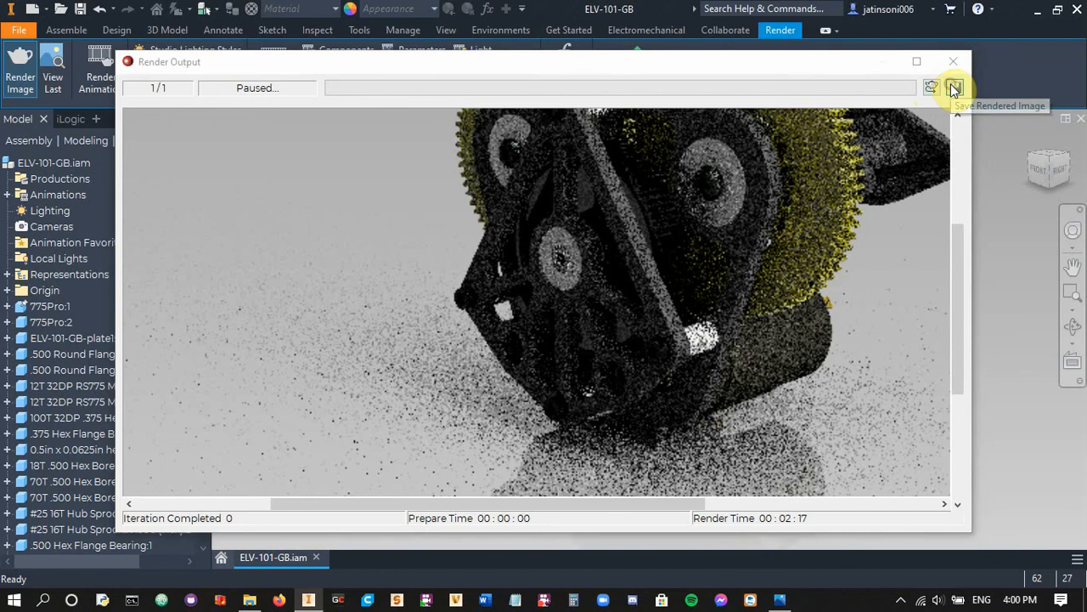
{"action": "left_click", "coordinate": [955, 88]}
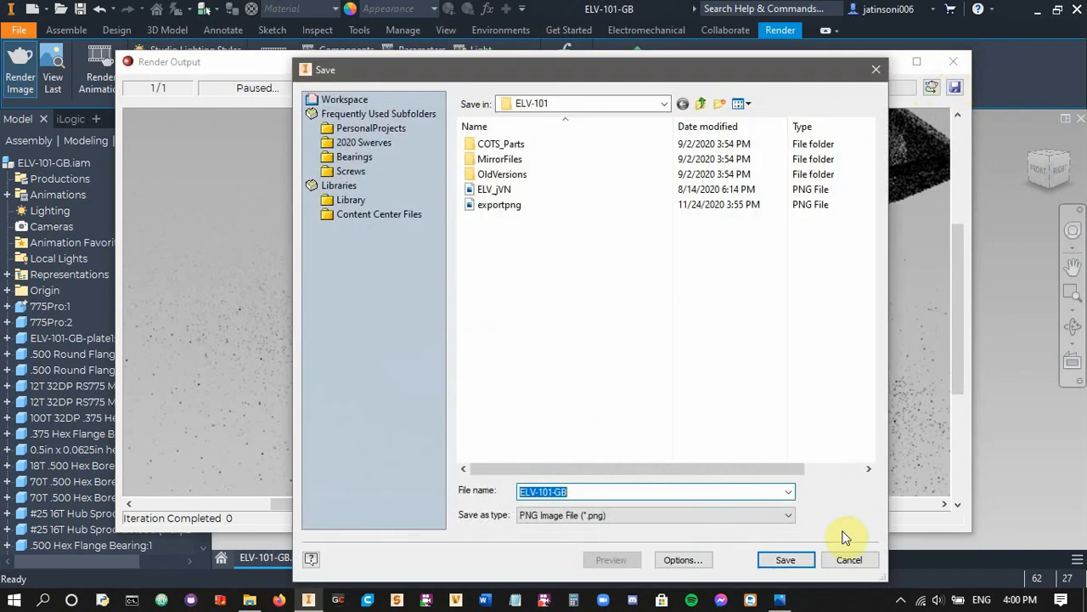
{"action": "left_click", "coordinate": [846, 559]}
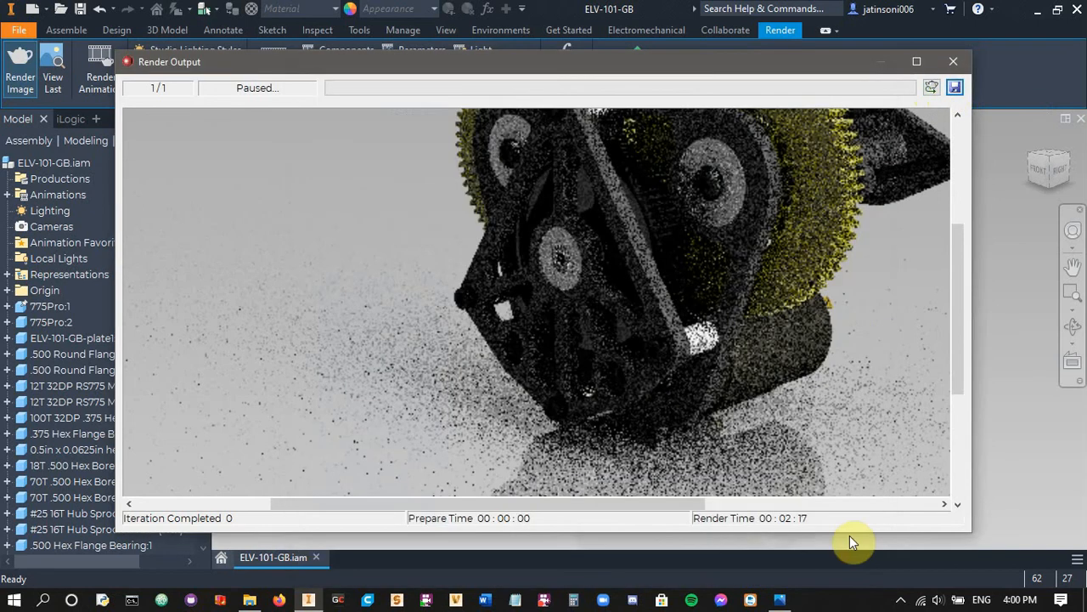
{"action": "left_click", "coordinate": [931, 88]}
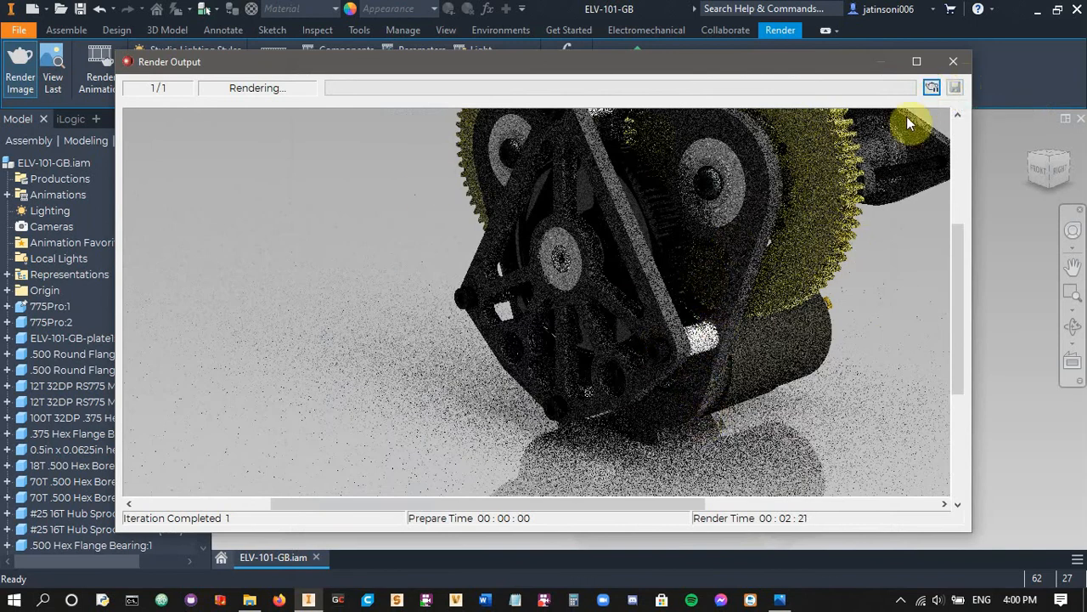
{"action": "left_click", "coordinate": [931, 88]}
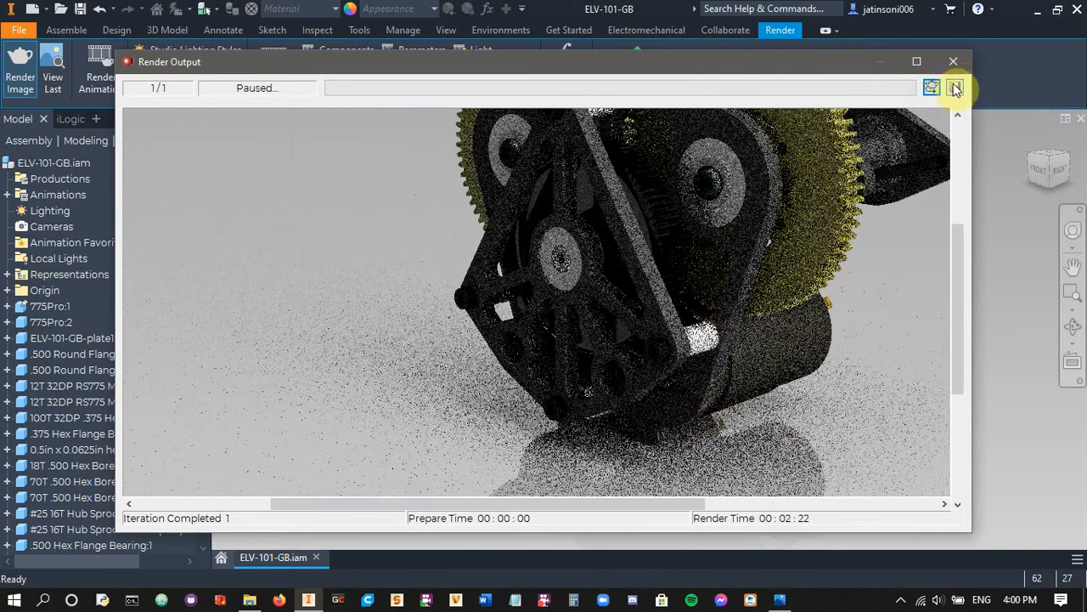
Close the render output and the render settings, and finish Inventor Studio
{"action": "left_click", "coordinate": [957, 61]}
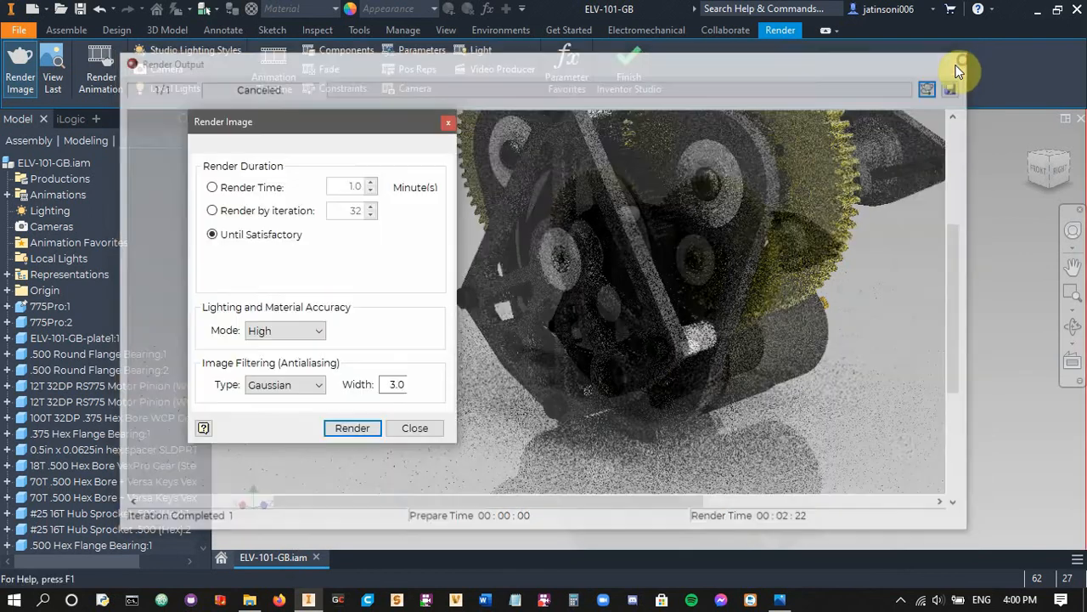
{"action": "left_click", "coordinate": [414, 427]}
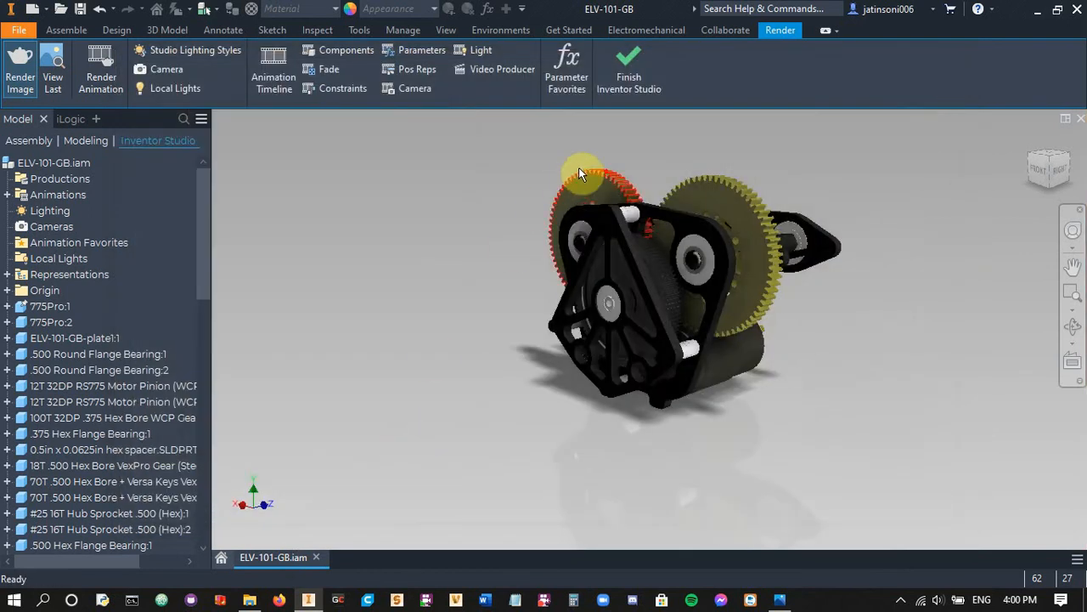
{"action": "left_click", "coordinate": [619, 92]}
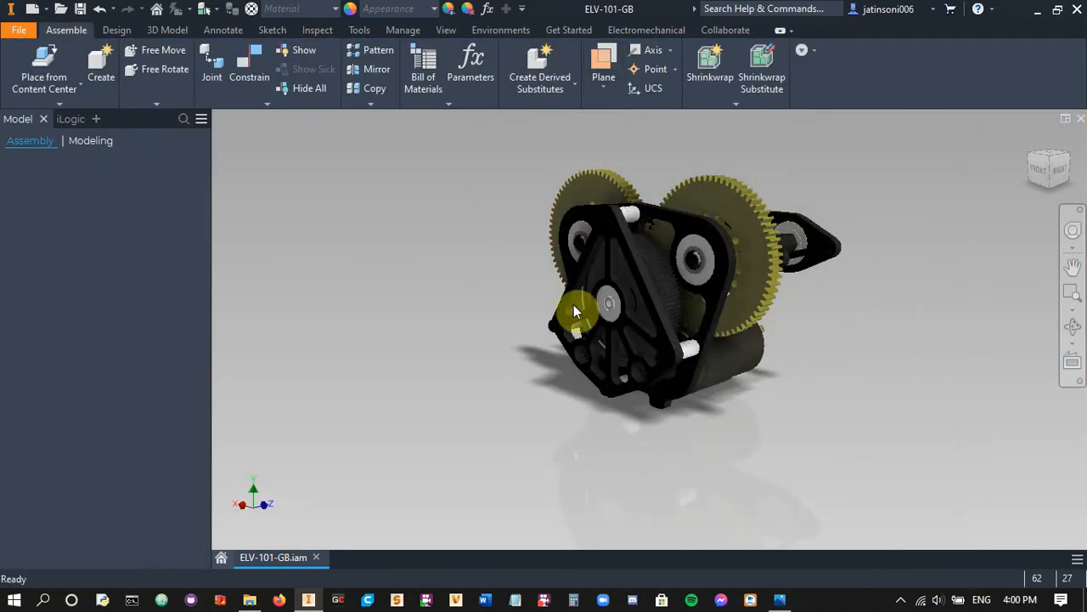
Switch to Photos and browse from 3. export4k.png to 5. rayTraceDraft402sec.png and back to 3. export4k.png
{"action": "left_click", "coordinate": [780, 597]}
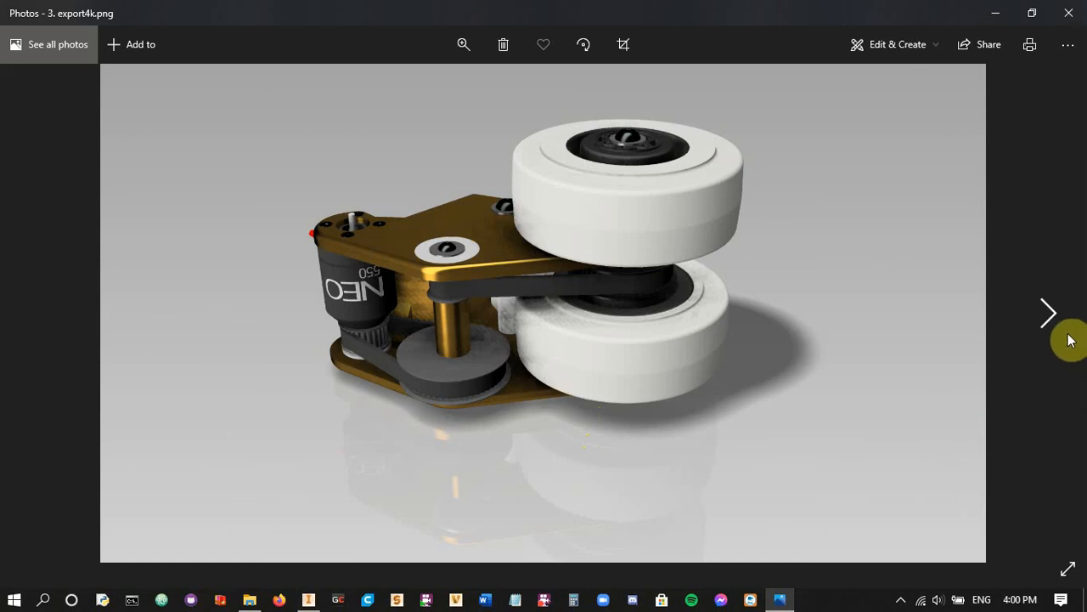
{"action": "left_click", "coordinate": [1055, 317]}
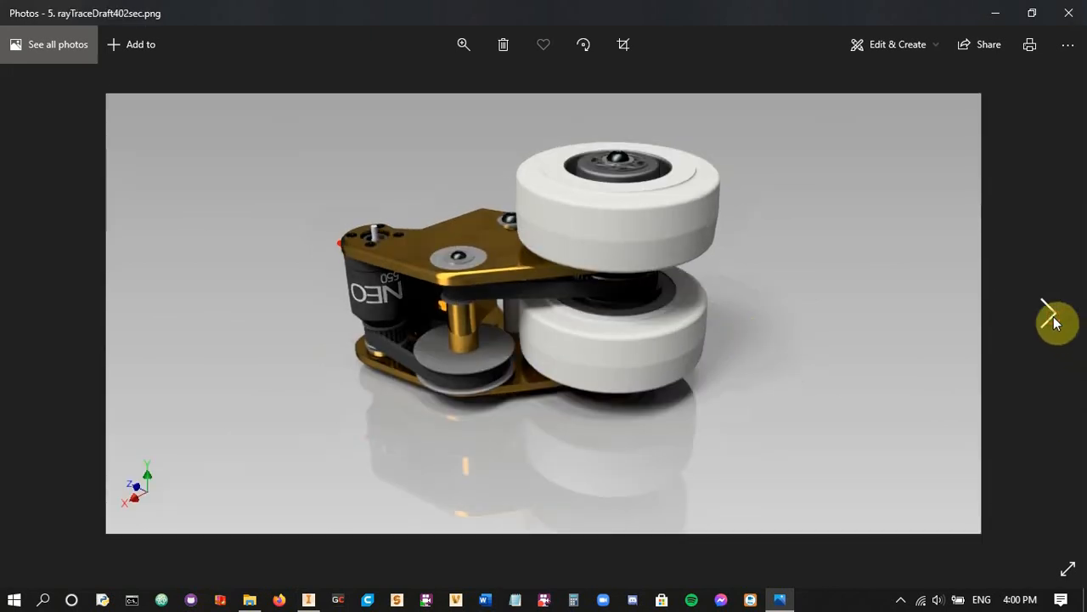
{"action": "left_click", "coordinate": [29, 318]}
{"action": "left_click", "coordinate": [29, 319]}
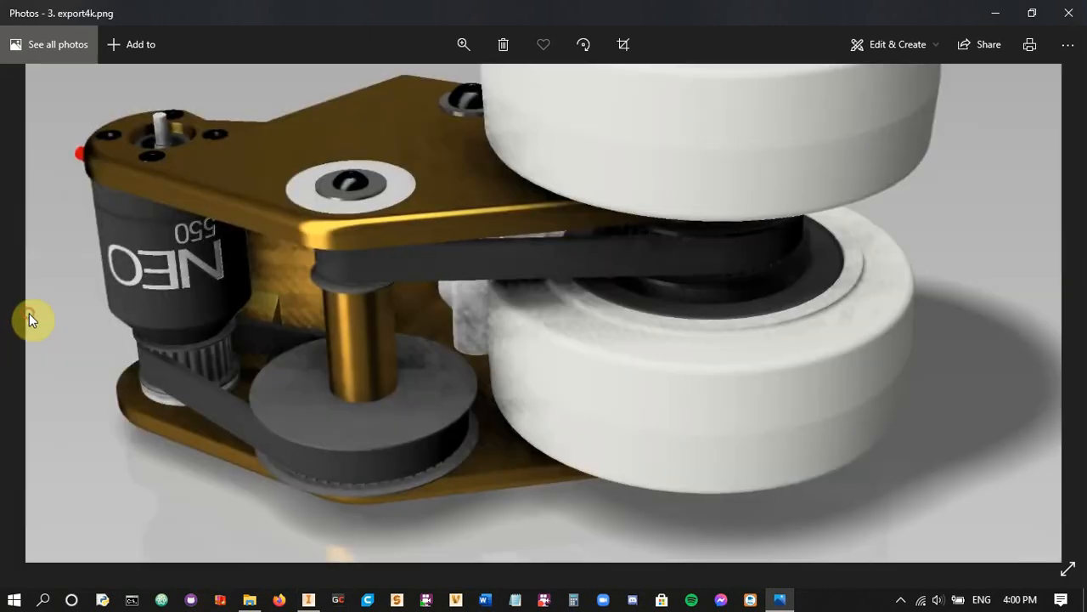
{"action": "double_click", "coordinate": [187, 347]}
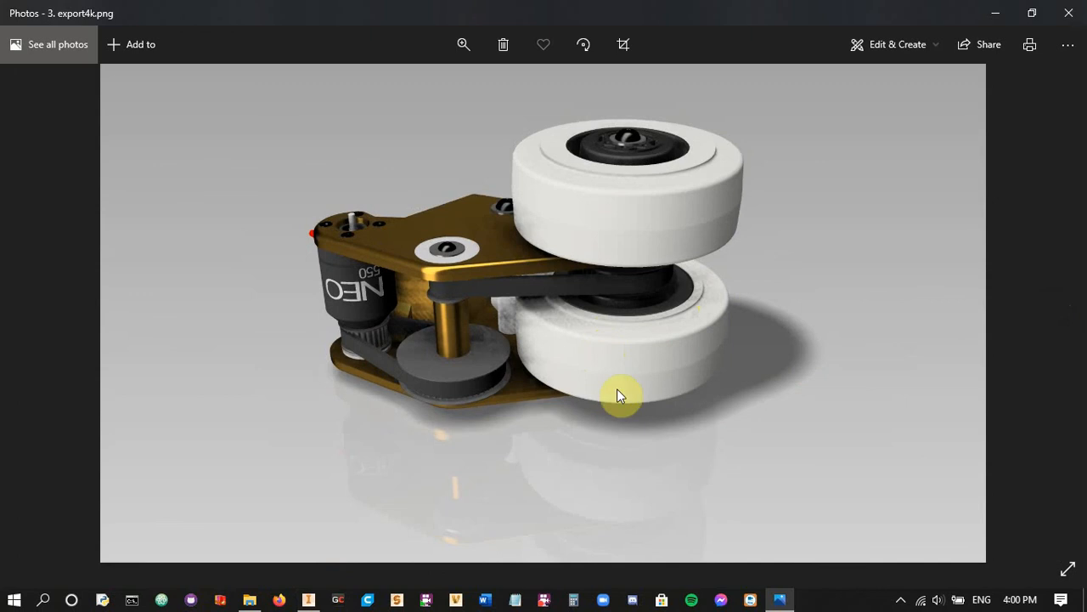
Examine the belts, lower pulley and wheel shading in 3. export4k.png up close, and return to the full image
{"action": "left_click", "coordinate": [467, 51]}
{"action": "left_click_drag", "start_coordinate": [400, 85], "coordinate": [428, 91]}
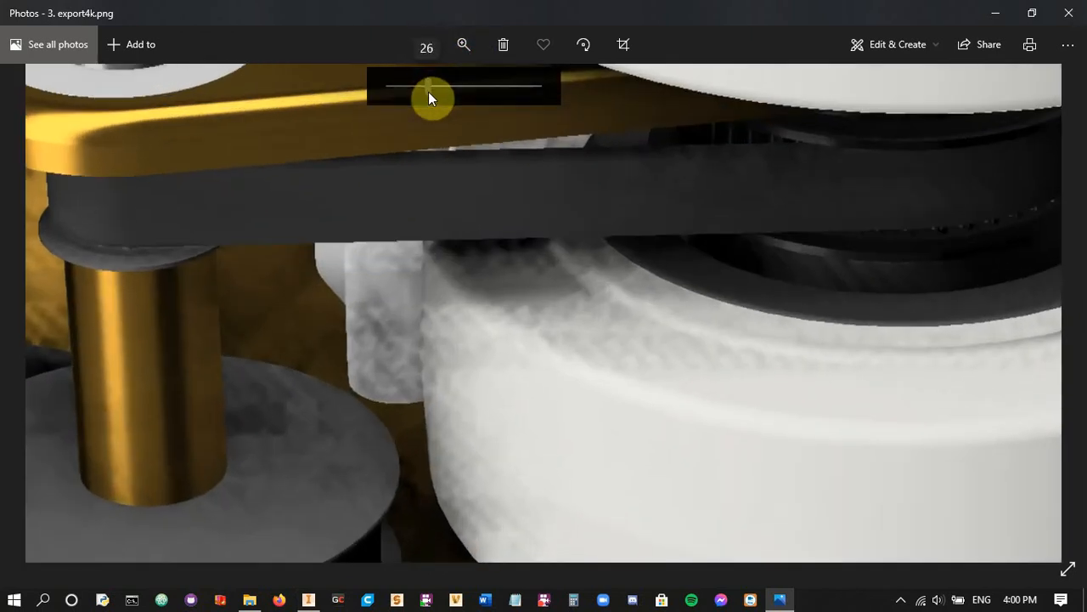
{"action": "left_click_drag", "start_coordinate": [437, 297], "coordinate": [436, 241]}
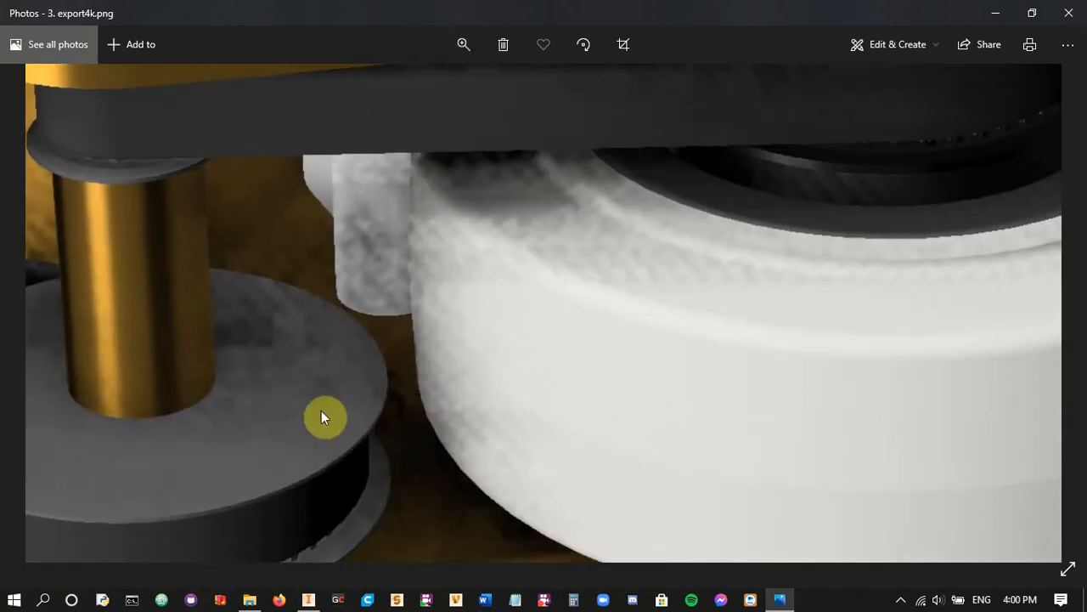
{"action": "left_click_drag", "start_coordinate": [437, 196], "coordinate": [791, 323]}
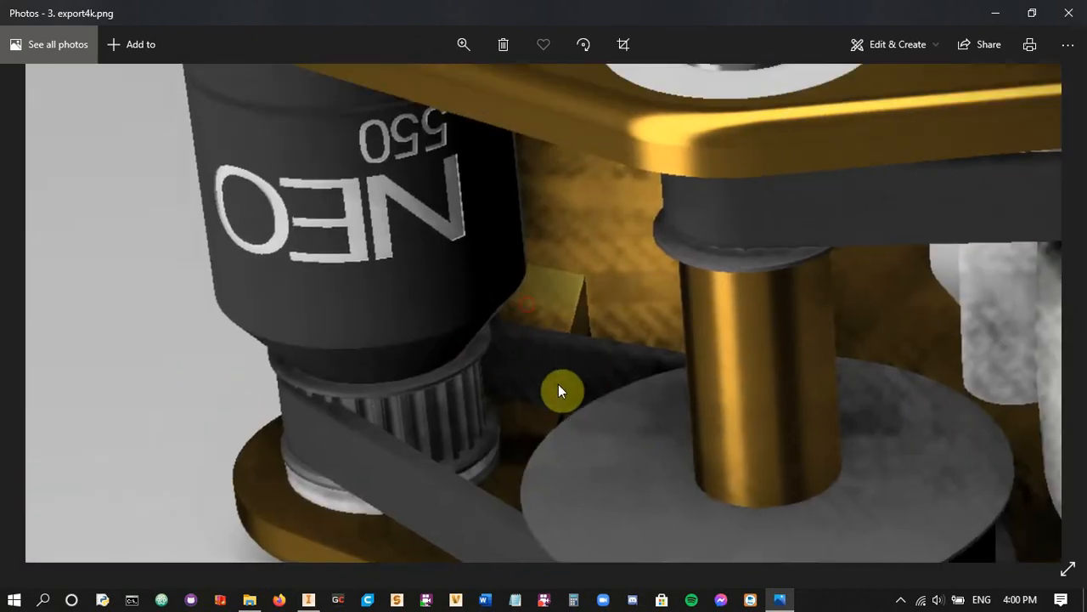
{"action": "left_click_drag", "start_coordinate": [558, 384], "coordinate": [538, 432]}
{"action": "left_click_drag", "start_coordinate": [528, 381], "coordinate": [446, 116]}
{"action": "left_click_drag", "start_coordinate": [507, 334], "coordinate": [456, 191]}
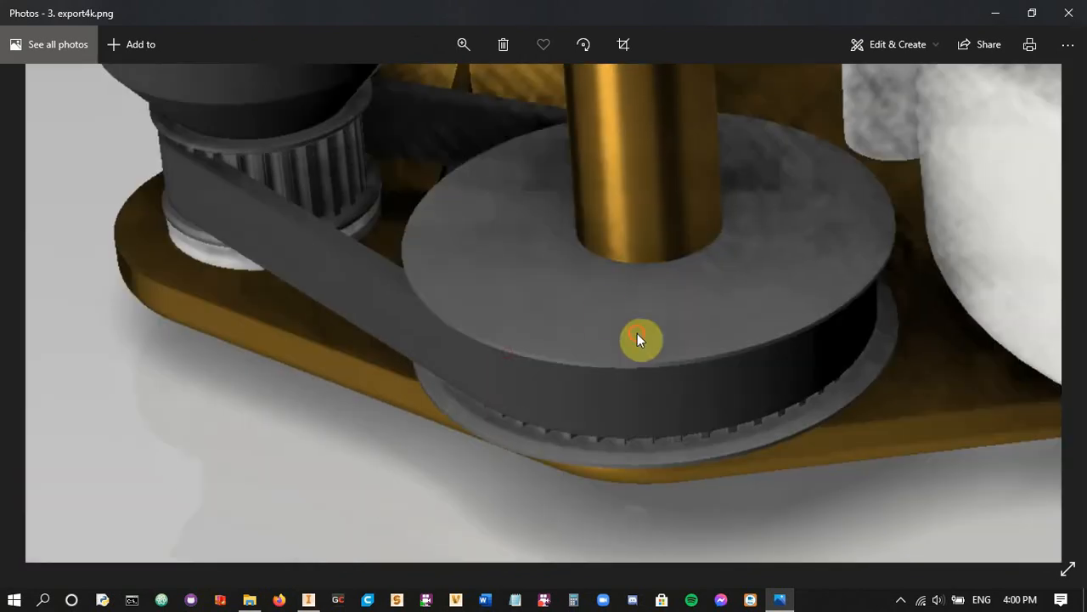
{"action": "left_click_drag", "start_coordinate": [637, 333], "coordinate": [463, 122]}
{"action": "left_click_drag", "start_coordinate": [614, 226], "coordinate": [515, 370]}
{"action": "left_click", "coordinate": [463, 44]}
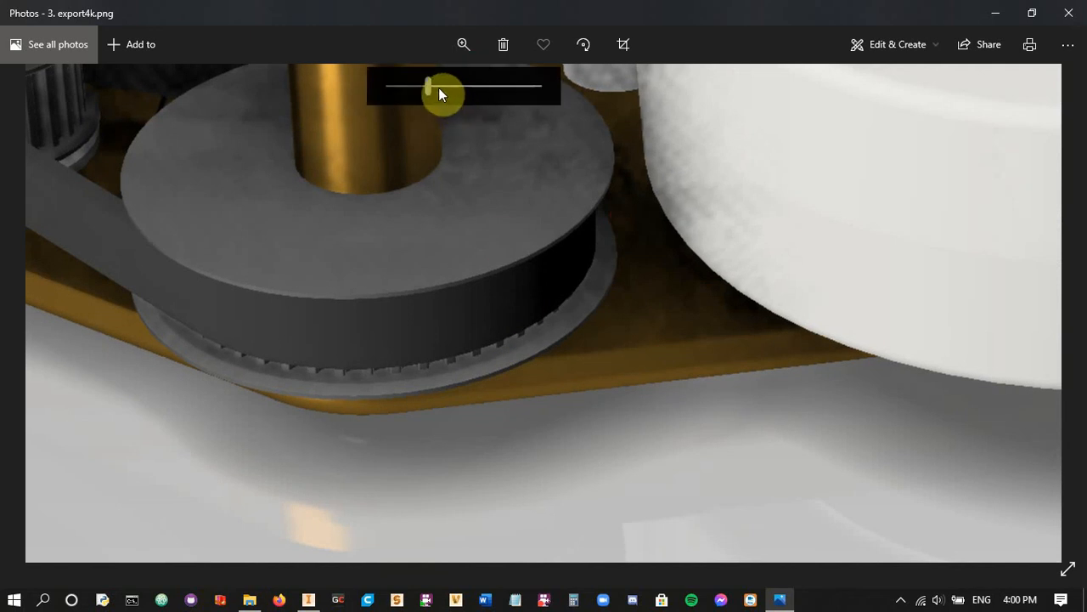
{"action": "left_click_drag", "start_coordinate": [438, 87], "coordinate": [280, 99]}
Open 4. rayTraceLow38sec.png and examine the NEO motor, belt and gold shaft at high magnification
{"action": "left_click", "coordinate": [1046, 314]}
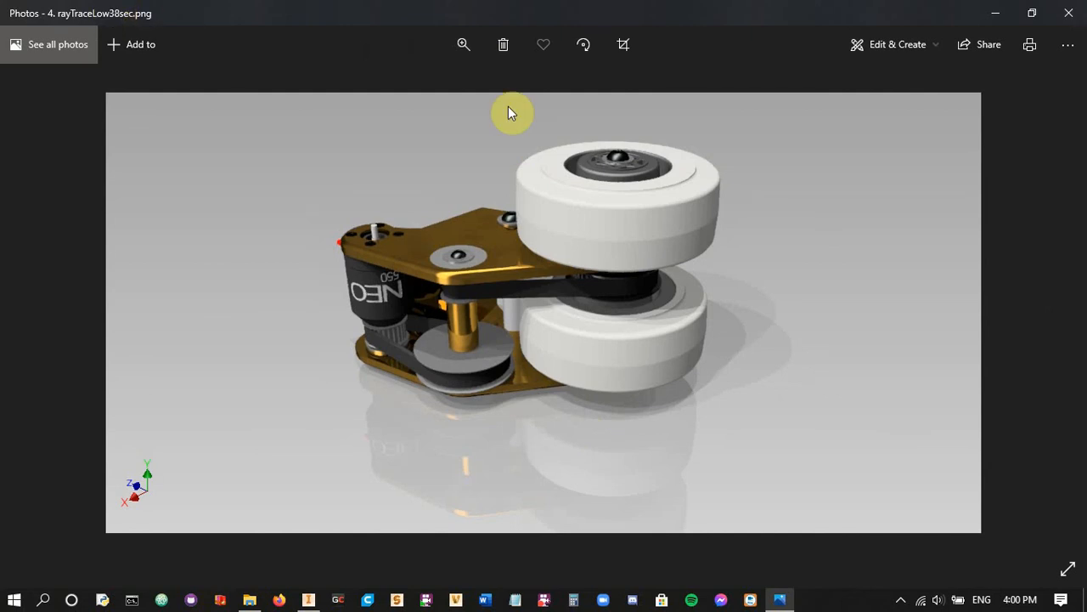
{"action": "left_click", "coordinate": [473, 48]}
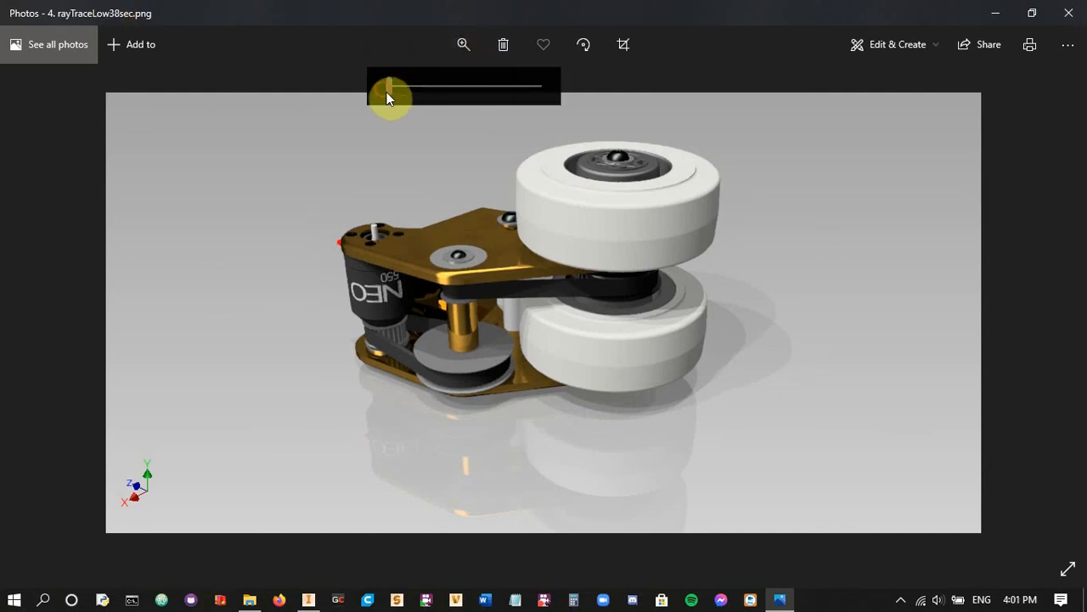
{"action": "left_click", "coordinate": [439, 98]}
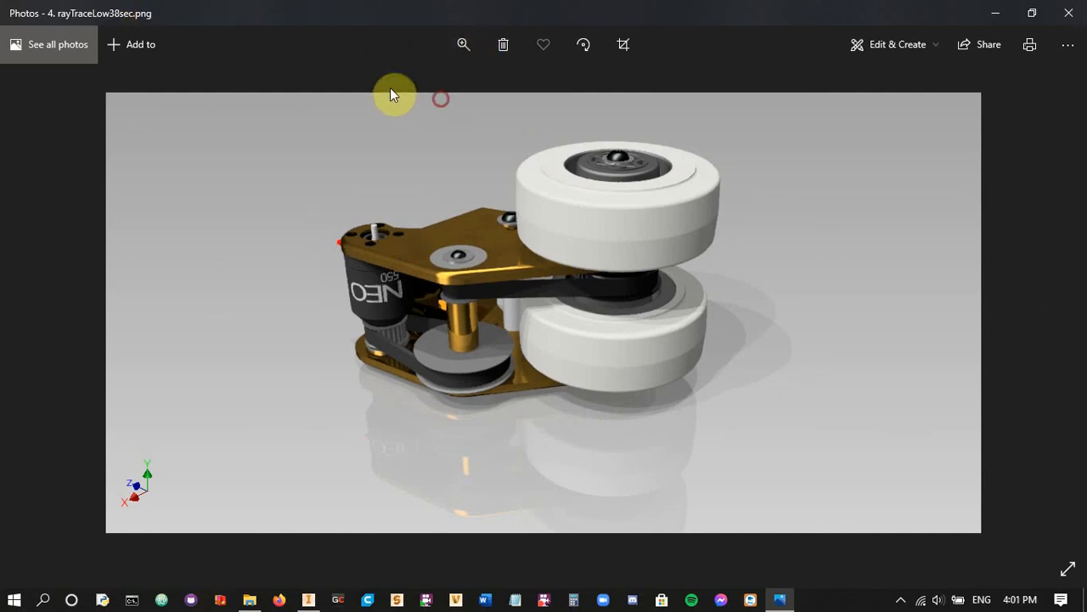
{"action": "left_click", "coordinate": [471, 47]}
{"action": "left_click_drag", "start_coordinate": [391, 87], "coordinate": [435, 99]}
{"action": "left_click_drag", "start_coordinate": [499, 113], "coordinate": [521, 121]}
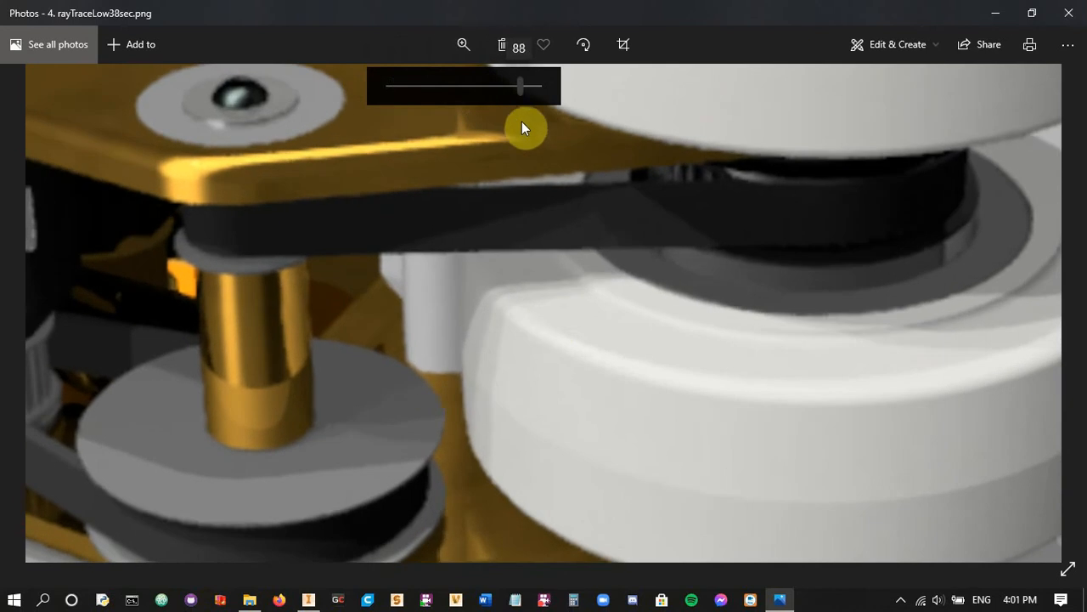
{"action": "left_click_drag", "start_coordinate": [535, 326], "coordinate": [639, 328]}
{"action": "left_click_drag", "start_coordinate": [590, 375], "coordinate": [696, 362]}
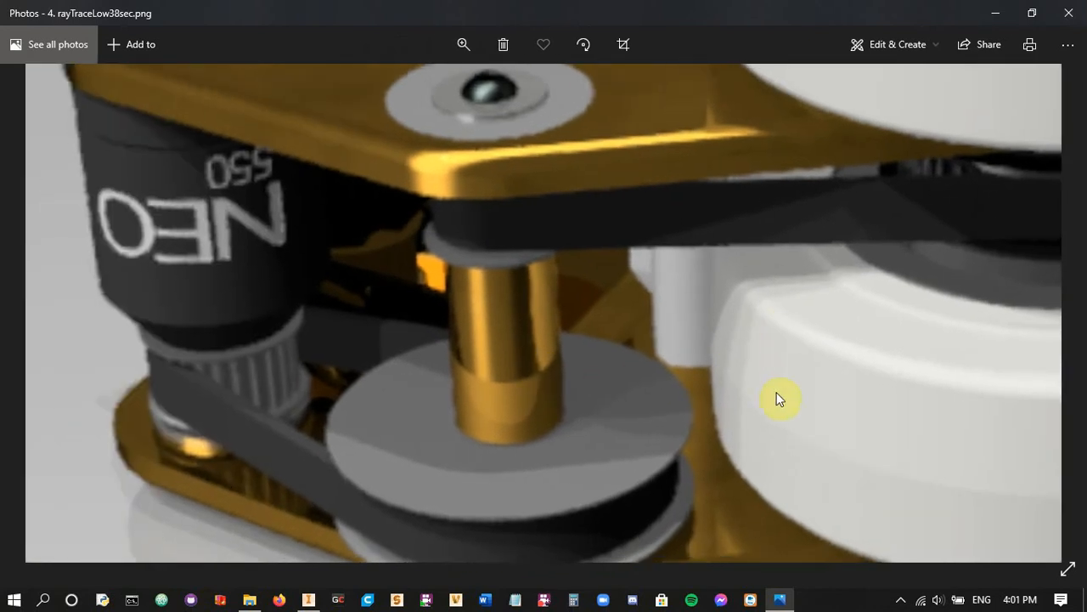
{"action": "left_click_drag", "start_coordinate": [765, 399], "coordinate": [626, 413]}
{"action": "left_click_drag", "start_coordinate": [516, 444], "coordinate": [534, 391]}
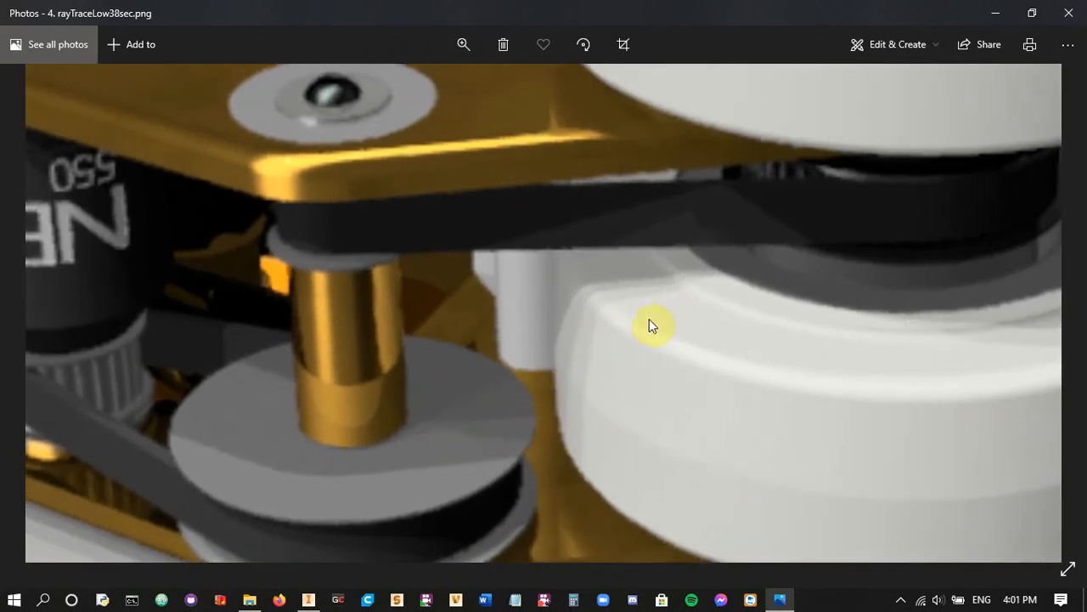
Examine the lower wheel, pulley and base plate in the low-quality ray trace, and restore the best-fit view
{"action": "left_click_drag", "start_coordinate": [649, 326], "coordinate": [463, 289]}
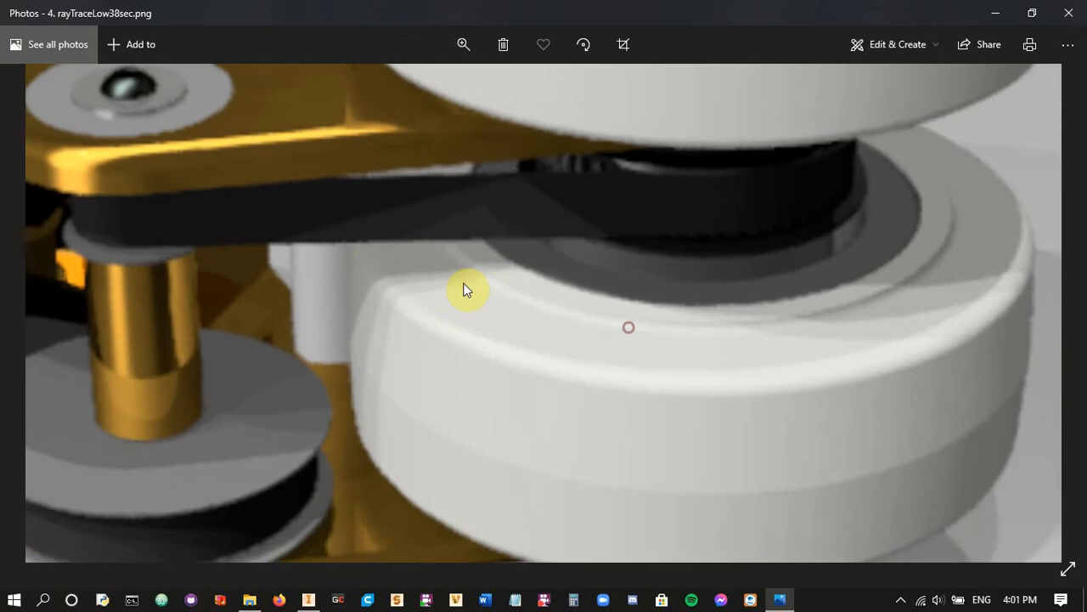
{"action": "left_click_drag", "start_coordinate": [689, 332], "coordinate": [870, 278]}
{"action": "left_click_drag", "start_coordinate": [550, 351], "coordinate": [928, 352]}
{"action": "left_click_drag", "start_coordinate": [789, 246], "coordinate": [665, 324]}
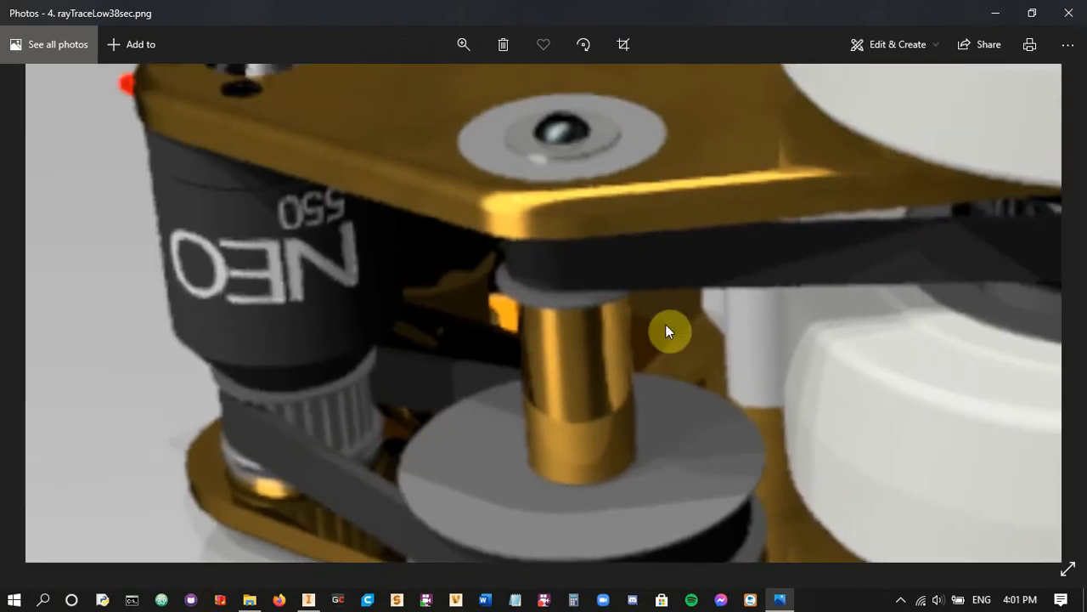
{"action": "left_click_drag", "start_coordinate": [634, 496], "coordinate": [672, 386]}
{"action": "left_click", "coordinate": [467, 58]}
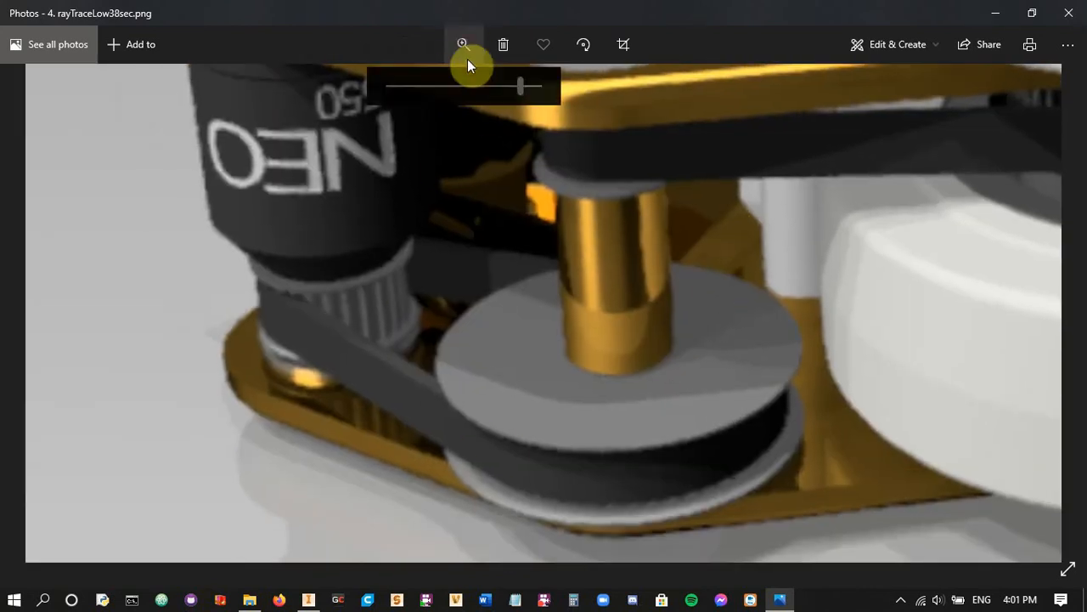
{"action": "left_click_drag", "start_coordinate": [503, 78], "coordinate": [544, 91]}
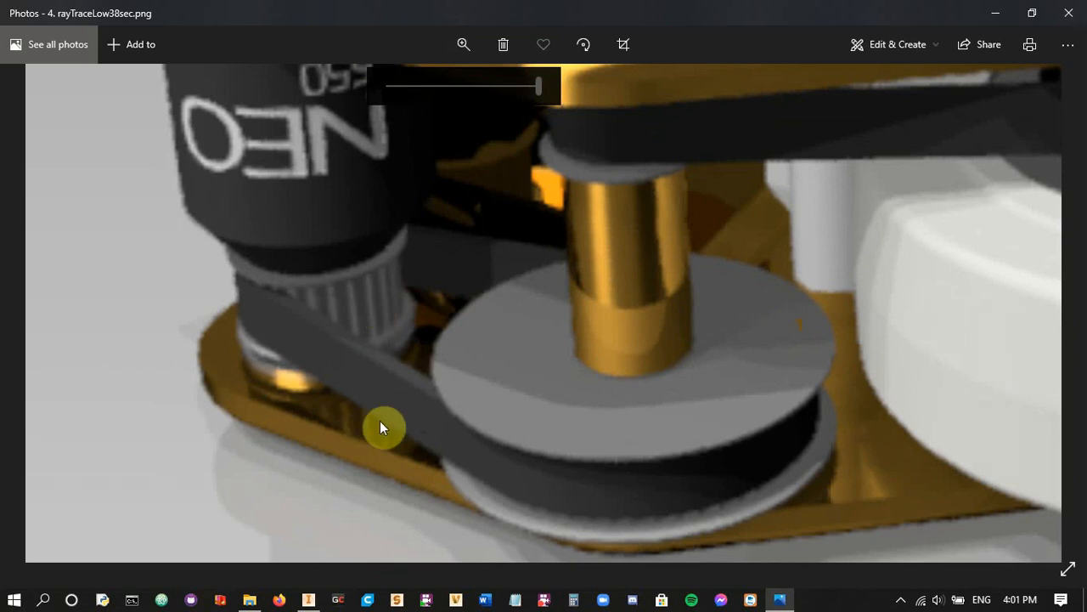
{"action": "left_click", "coordinate": [462, 44]}
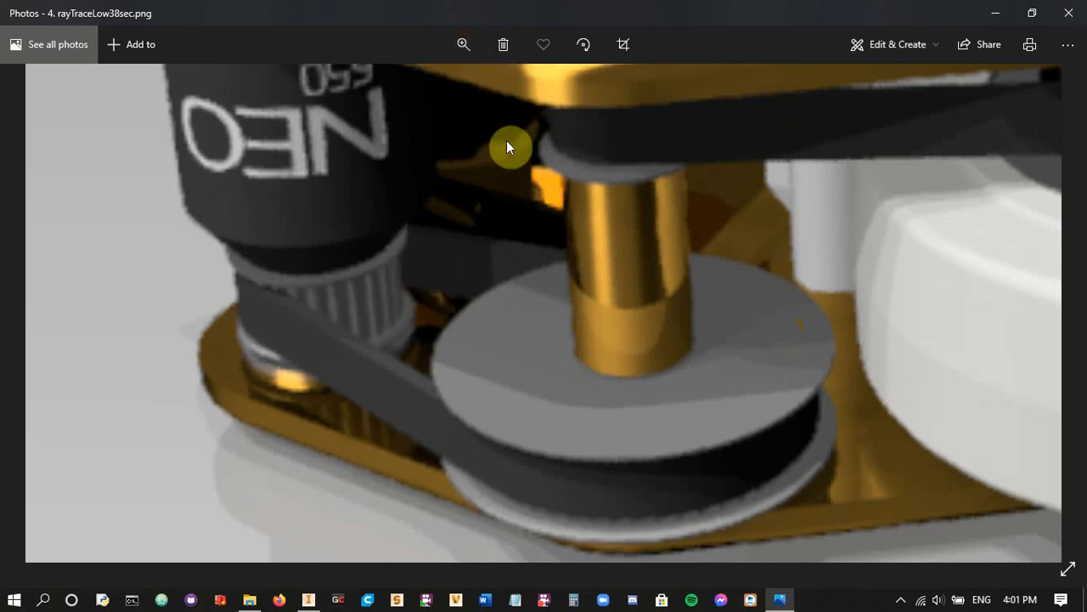
{"action": "left_click", "coordinate": [476, 56]}
{"action": "left_click_drag", "start_coordinate": [446, 95], "coordinate": [187, 251]}
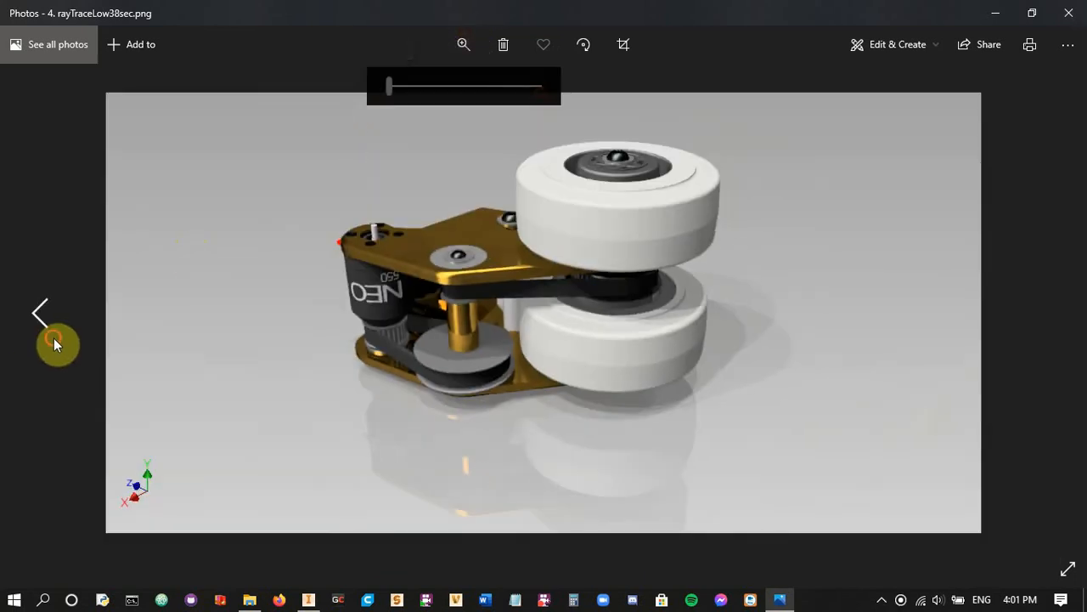
Go back to 3. export4k.png, examine the motor pulley and belt edges closely, and restore the full image
{"action": "left_click", "coordinate": [52, 338]}
{"action": "left_click", "coordinate": [460, 47]}
{"action": "left_click_drag", "start_coordinate": [441, 88], "coordinate": [546, 94]}
{"action": "left_click_drag", "start_coordinate": [382, 304], "coordinate": [648, 158]}
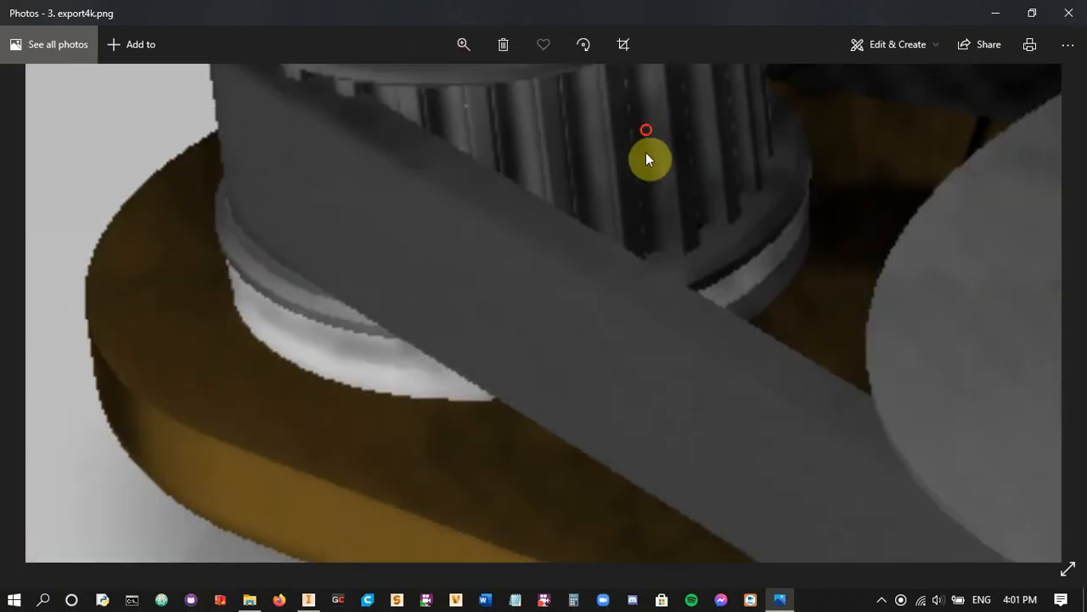
{"action": "left_click", "coordinate": [473, 51]}
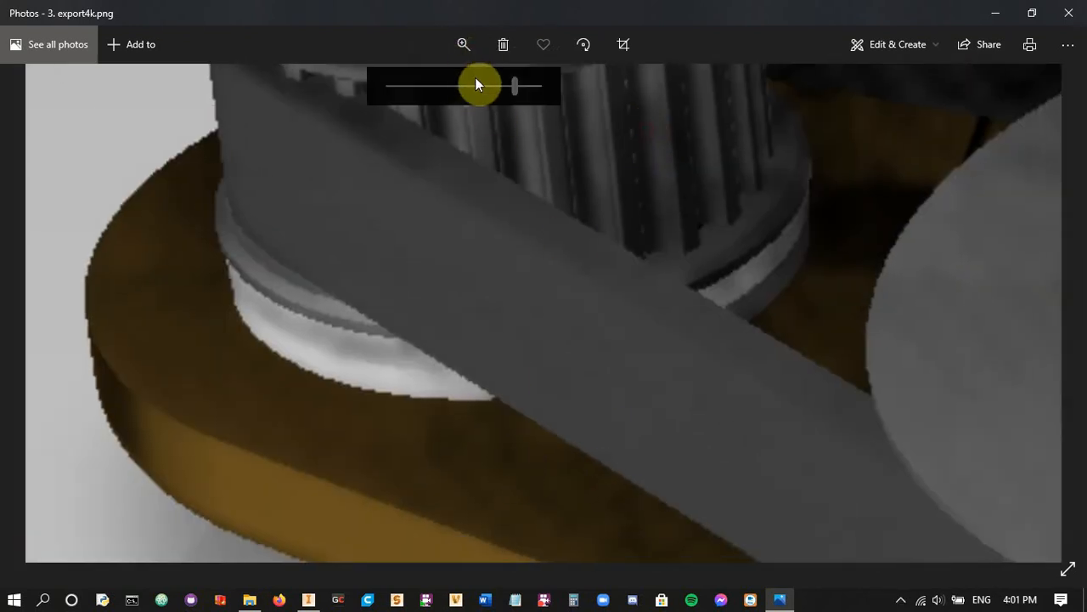
{"action": "left_click_drag", "start_coordinate": [479, 84], "coordinate": [429, 232]}
Open 5. rayTraceDraft402sec.png, examine its parts and floor shadows up close, and restore the full image
{"action": "left_click", "coordinate": [1044, 321]}
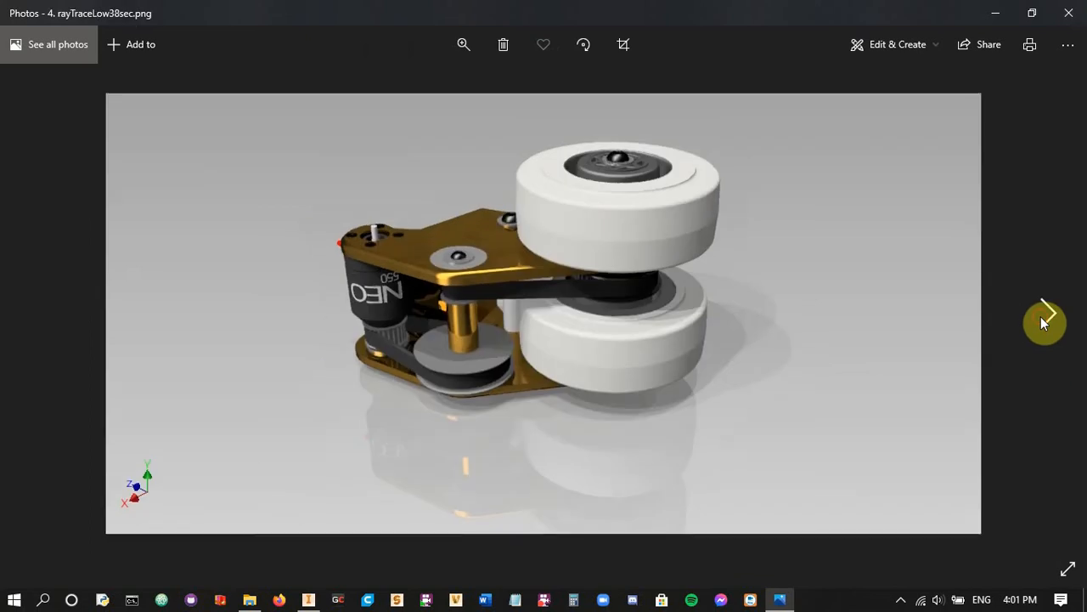
{"action": "left_click", "coordinate": [1044, 321]}
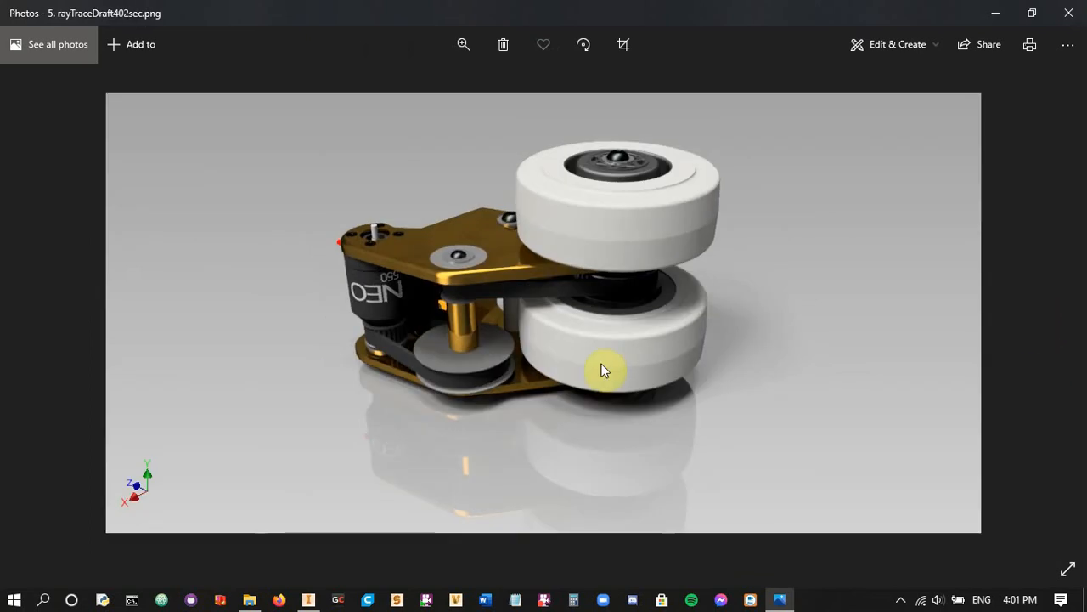
{"action": "left_click", "coordinate": [460, 41]}
{"action": "left_click_drag", "start_coordinate": [393, 85], "coordinate": [516, 106]}
{"action": "left_click_drag", "start_coordinate": [401, 350], "coordinate": [736, 192]}
{"action": "left_click_drag", "start_coordinate": [561, 399], "coordinate": [404, 272]}
{"action": "left_click_drag", "start_coordinate": [588, 451], "coordinate": [371, 302]}
{"action": "left_click_drag", "start_coordinate": [872, 296], "coordinate": [556, 539]}
{"action": "left_click_drag", "start_coordinate": [668, 307], "coordinate": [496, 261]}
{"action": "left_click", "coordinate": [457, 47]}
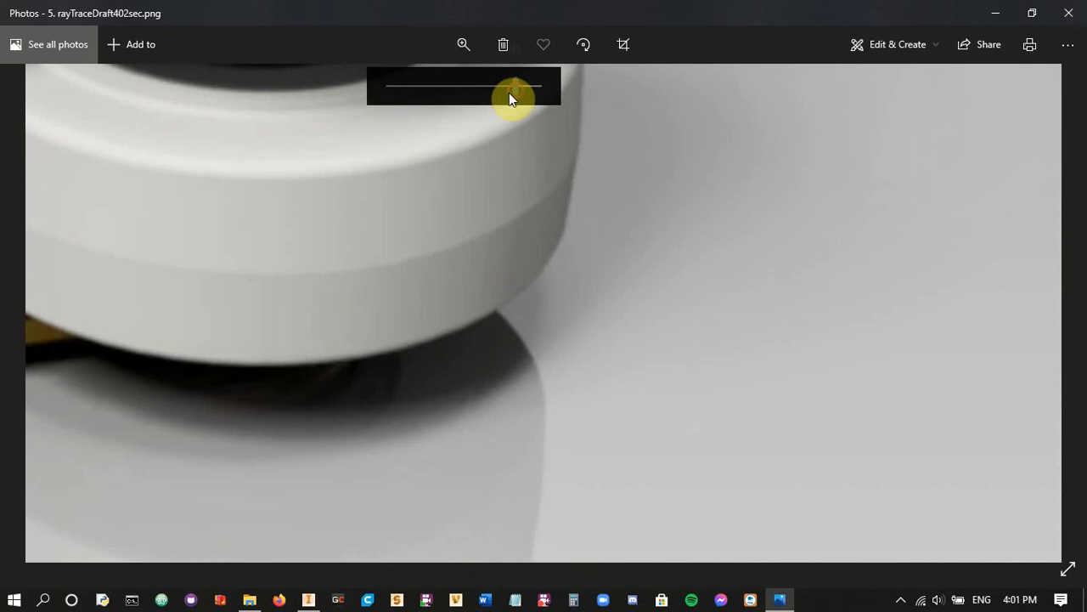
{"action": "left_click_drag", "start_coordinate": [511, 88], "coordinate": [389, 86]}
Open 6. rayTraceHigh3512sec.png, examine the motor, pulley, belt and wheel up close, and restore the best-fit view
{"action": "left_click", "coordinate": [1046, 314]}
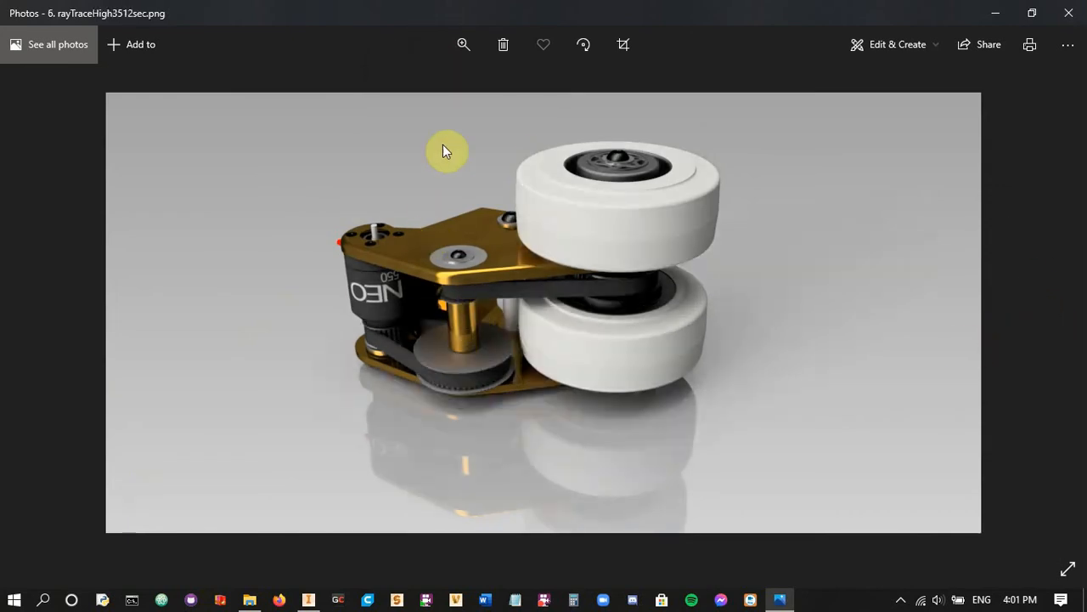
{"action": "left_click", "coordinate": [472, 48]}
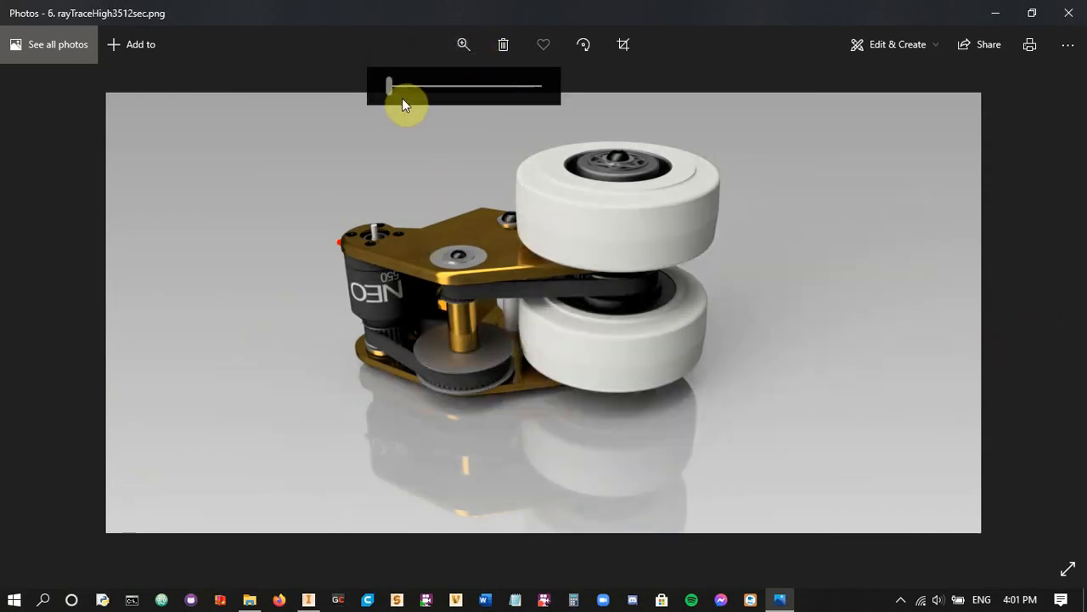
{"action": "left_click_drag", "start_coordinate": [402, 97], "coordinate": [528, 106]}
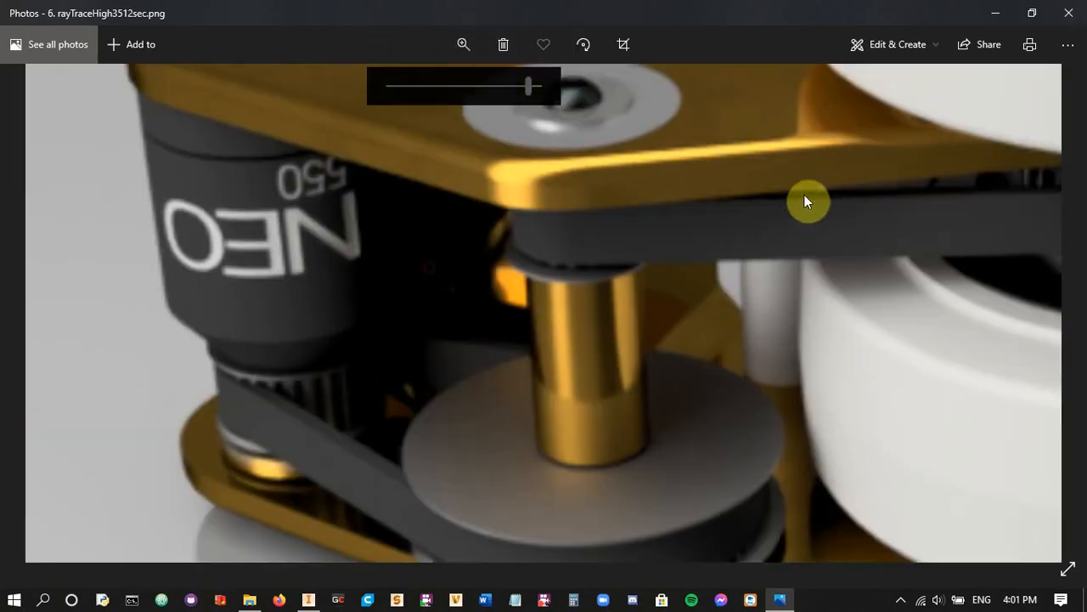
{"action": "left_click_drag", "start_coordinate": [529, 321], "coordinate": [588, 227]}
{"action": "left_click_drag", "start_coordinate": [762, 350], "coordinate": [575, 263]}
{"action": "left_click_drag", "start_coordinate": [524, 315], "coordinate": [634, 378]}
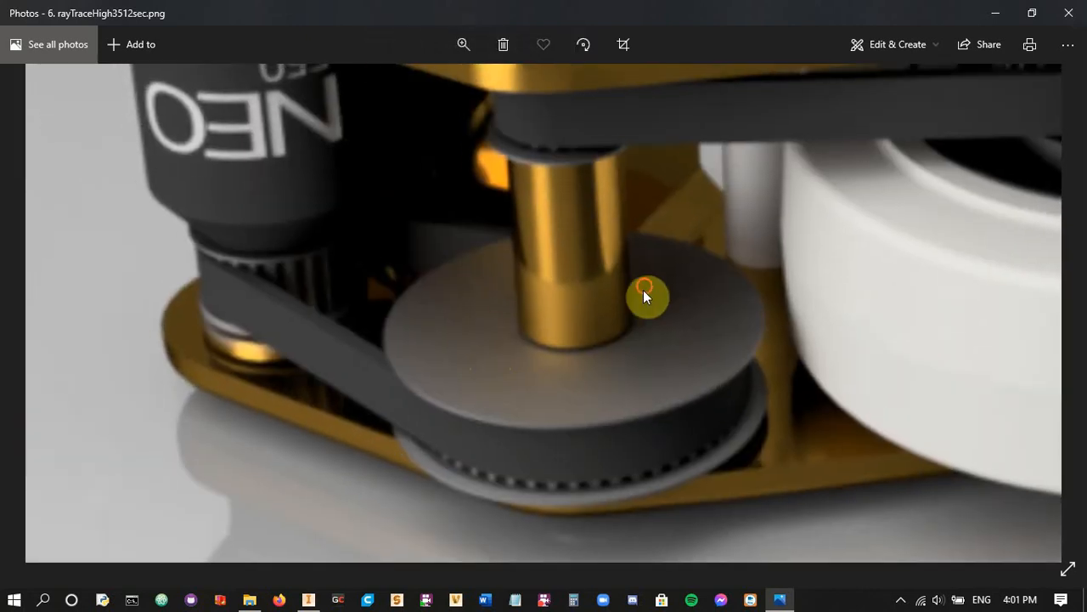
{"action": "left_click_drag", "start_coordinate": [643, 290], "coordinate": [274, 393]}
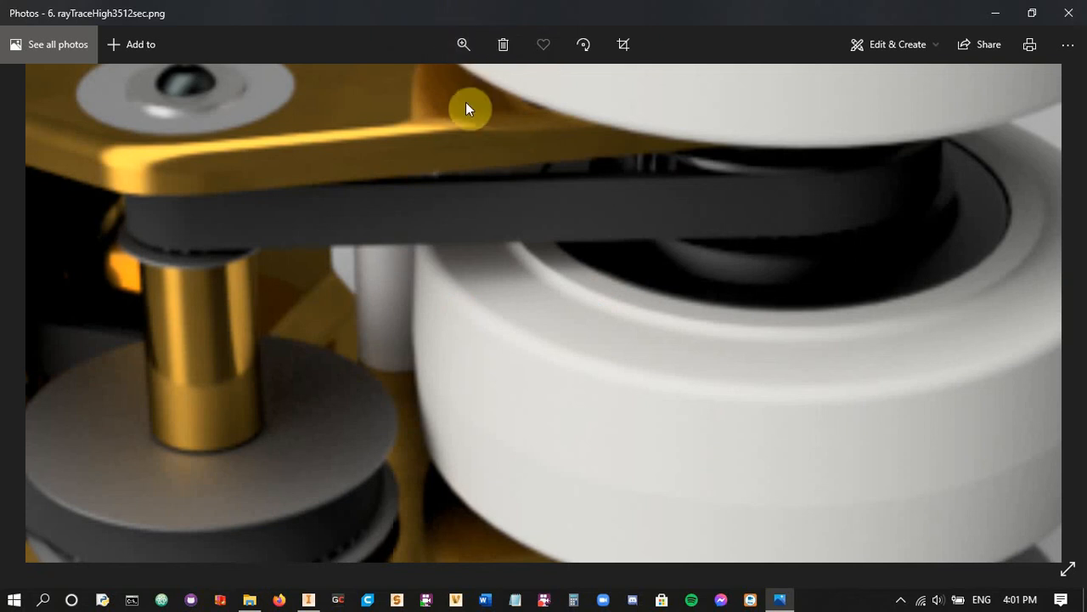
{"action": "left_click", "coordinate": [469, 56]}
{"action": "left_click_drag", "start_coordinate": [521, 90], "coordinate": [377, 119]}
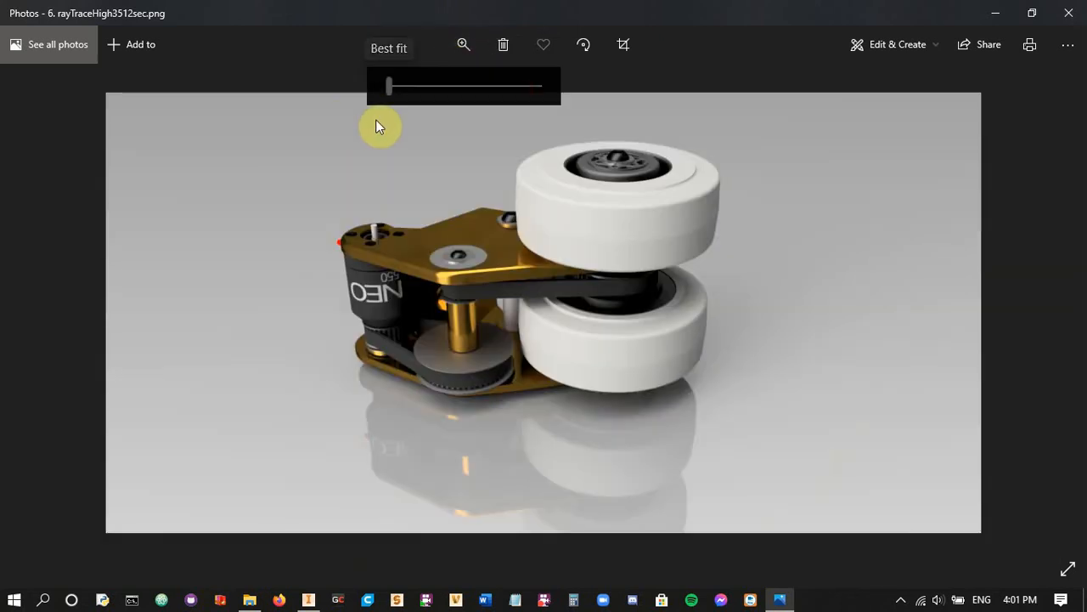
Open 7. invStudio1080p510sec.png, examine its parts and floor reflections up close, and restore the best-fit view
{"action": "left_click", "coordinate": [1053, 322]}
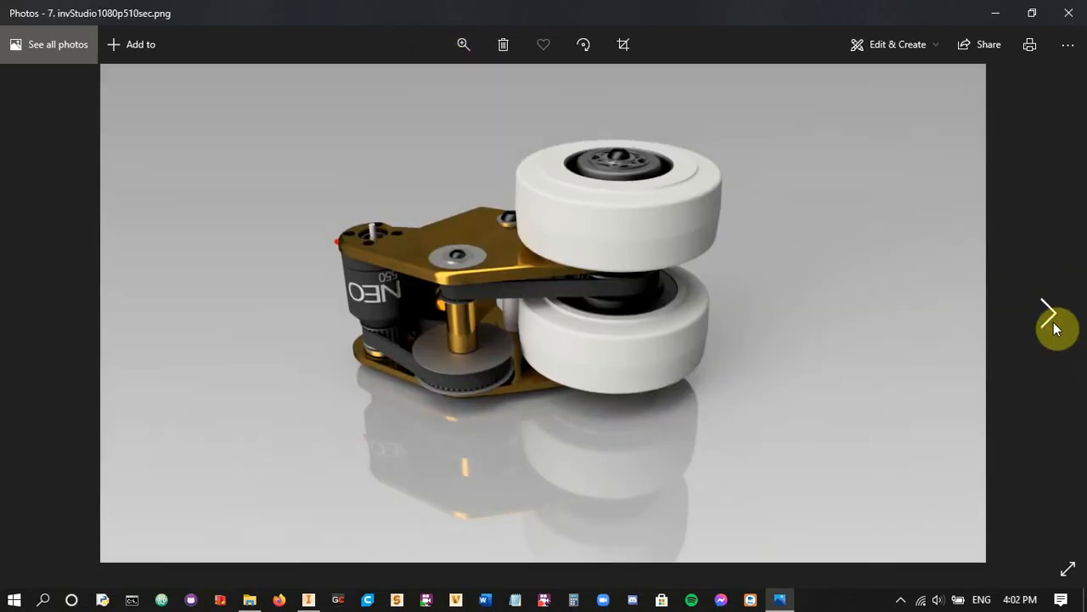
{"action": "left_click", "coordinate": [470, 48]}
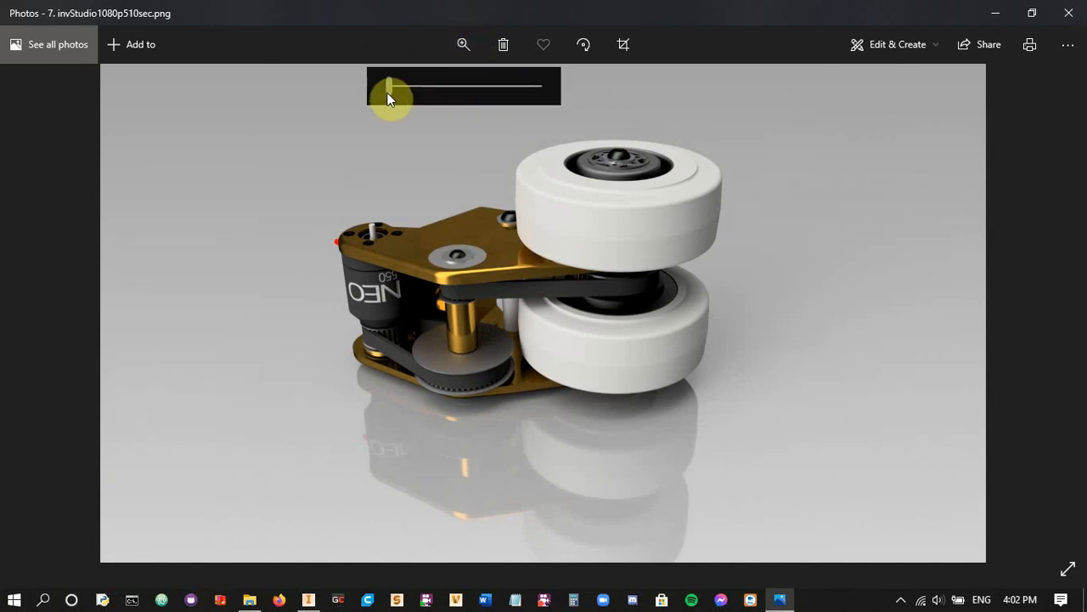
{"action": "left_click_drag", "start_coordinate": [389, 97], "coordinate": [433, 96]}
{"action": "left_click_drag", "start_coordinate": [386, 251], "coordinate": [546, 290]}
{"action": "left_click_drag", "start_coordinate": [609, 366], "coordinate": [457, 145]}
{"action": "left_click_drag", "start_coordinate": [772, 315], "coordinate": [443, 533]}
{"action": "left_click_drag", "start_coordinate": [726, 406], "coordinate": [679, 34]}
{"action": "left_click_drag", "start_coordinate": [531, 361], "coordinate": [817, 438]}
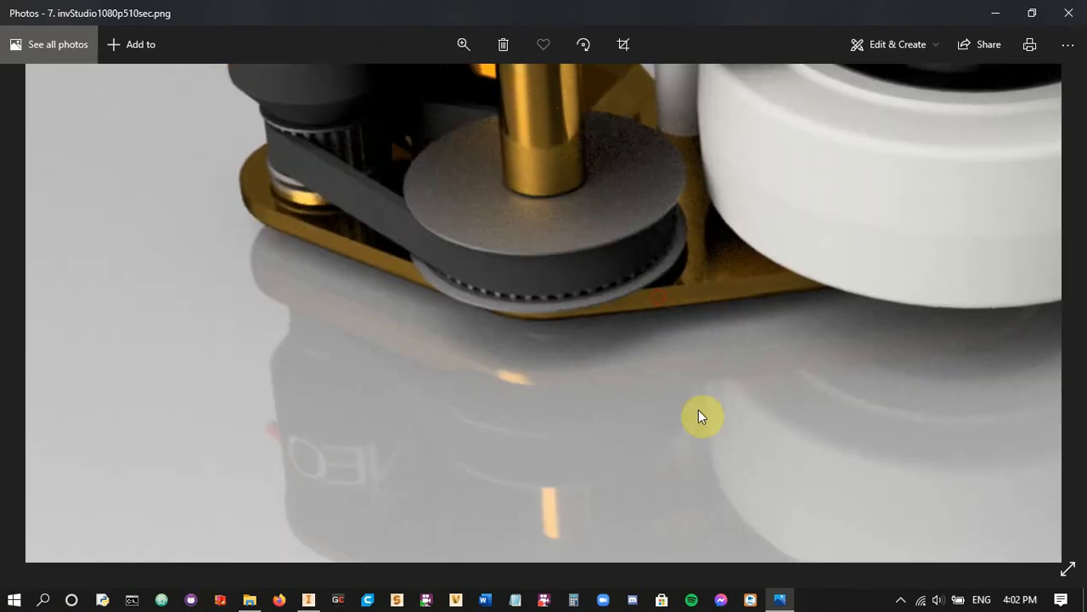
{"action": "left_click", "coordinate": [459, 43]}
{"action": "left_click_drag", "start_coordinate": [433, 85], "coordinate": [389, 86]}
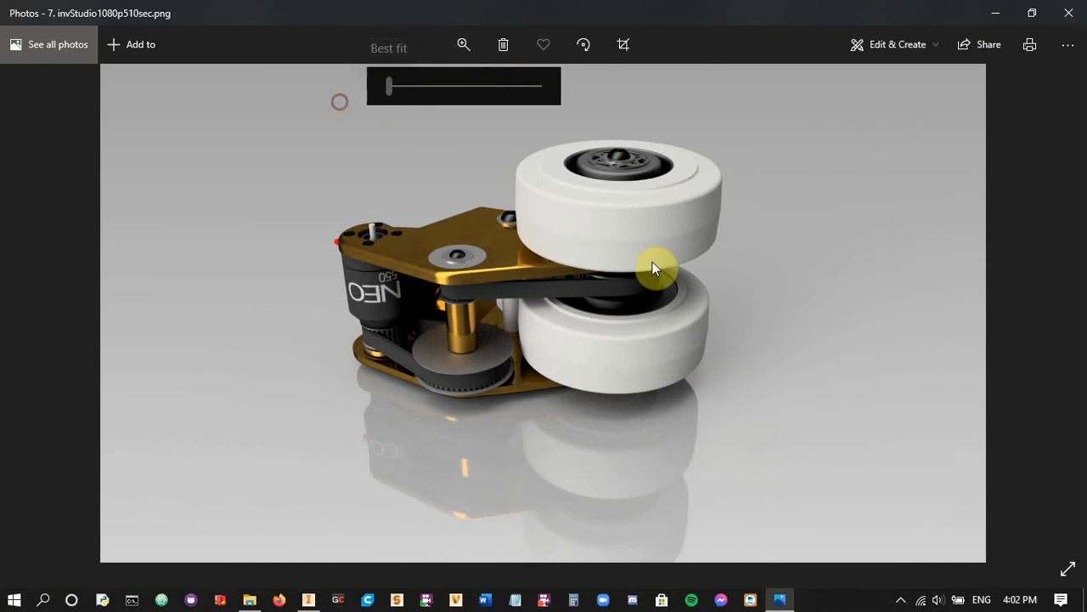
Advance to 1. exportTransparent.png and set its zoom to the best-fit view
{"action": "left_click", "coordinate": [1050, 316]}
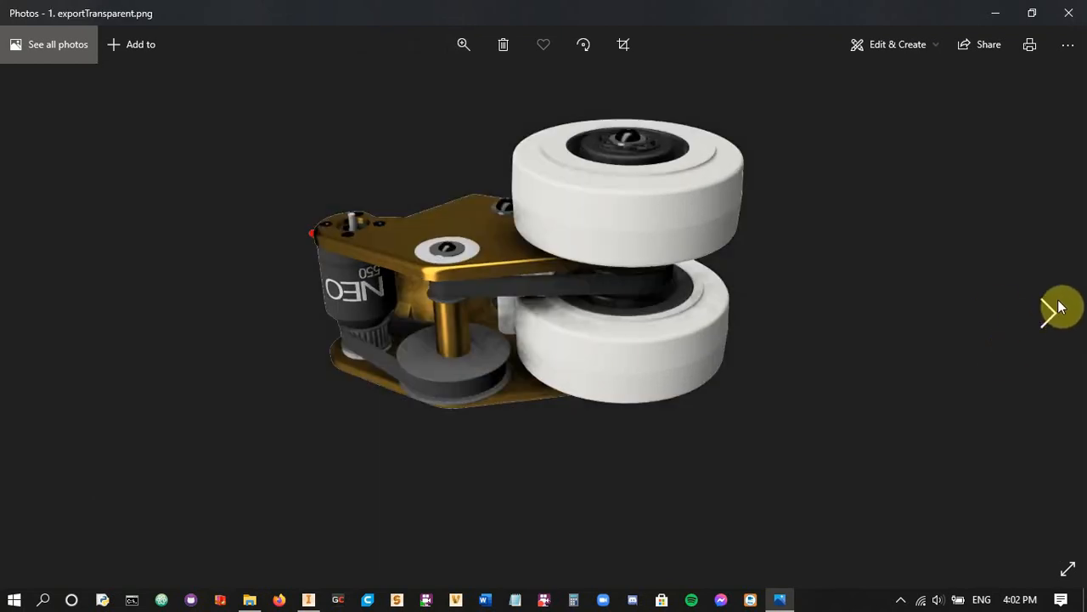
{"action": "left_click", "coordinate": [453, 47]}
{"action": "left_click_drag", "start_coordinate": [427, 86], "coordinate": [270, 92]}
Open 2. exportHD.png, examine the motor, pulleys, belt and lower wheel up close, and restore the full image
{"action": "left_click", "coordinate": [1060, 310]}
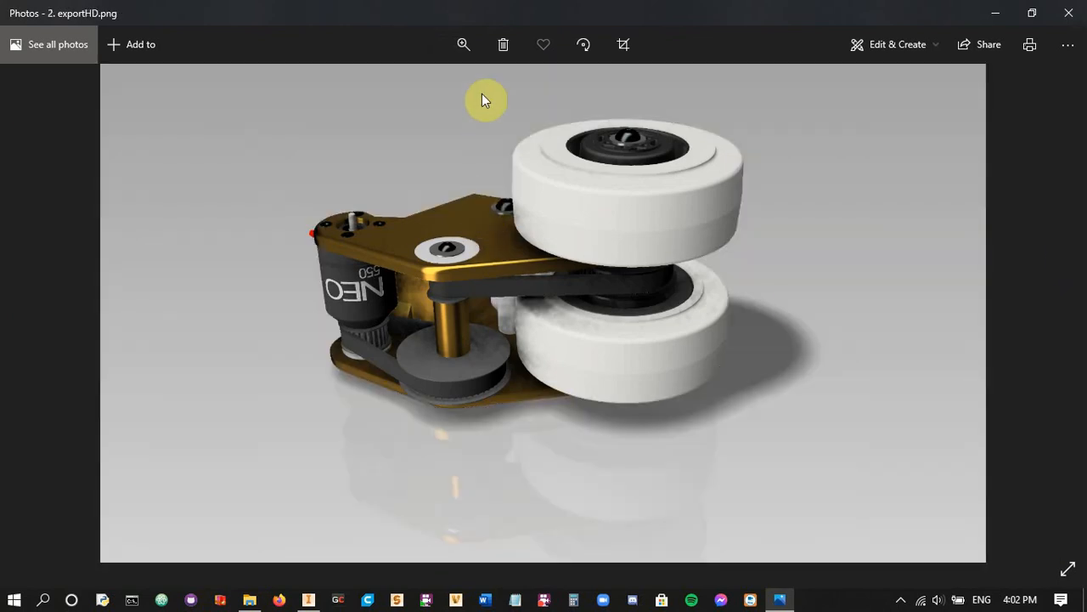
{"action": "left_click", "coordinate": [463, 48]}
{"action": "left_click_drag", "start_coordinate": [388, 88], "coordinate": [430, 98]}
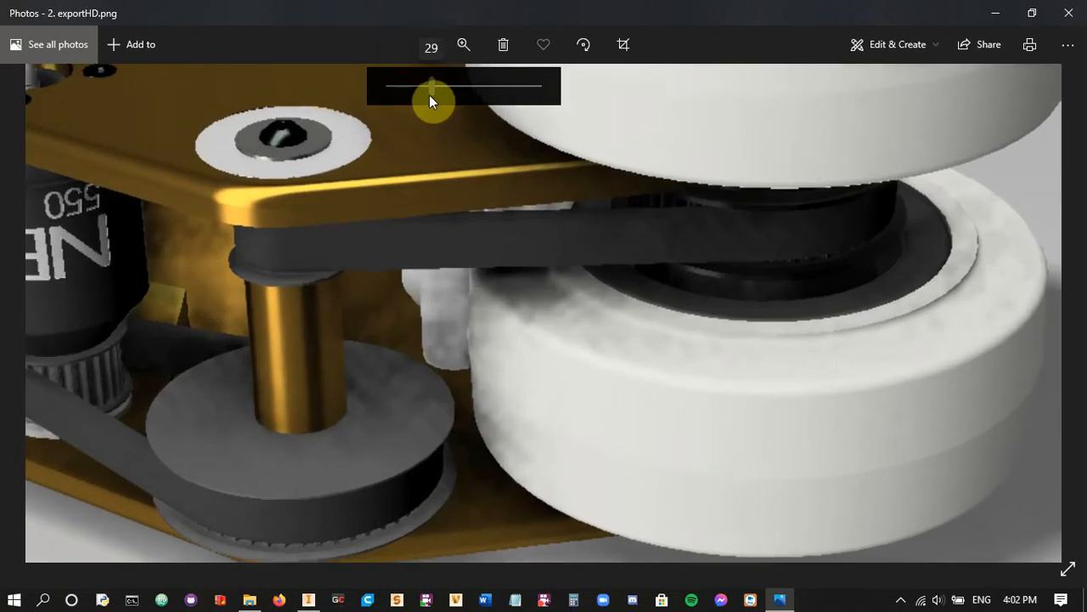
{"action": "left_click_drag", "start_coordinate": [371, 208], "coordinate": [618, 223]}
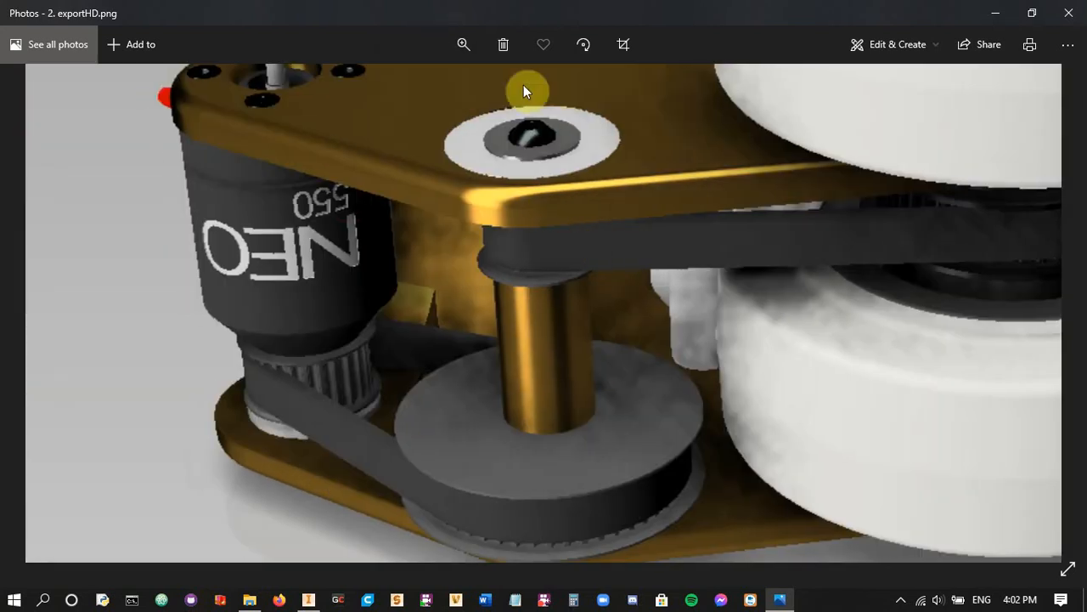
{"action": "left_click", "coordinate": [467, 45]}
{"action": "left_click_drag", "start_coordinate": [451, 83], "coordinate": [386, 87]}
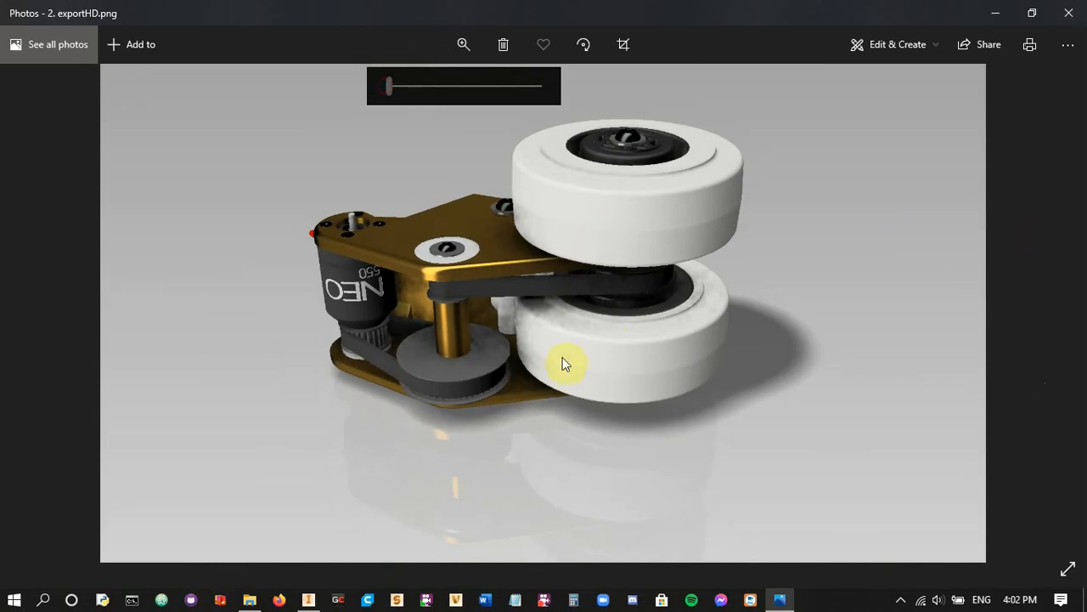
Page back through the samples to 3. export4k.png and compare it with 4. rayTraceLow38sec.png and 5. rayTraceDraft402sec.png
{"action": "left_click", "coordinate": [37, 324]}
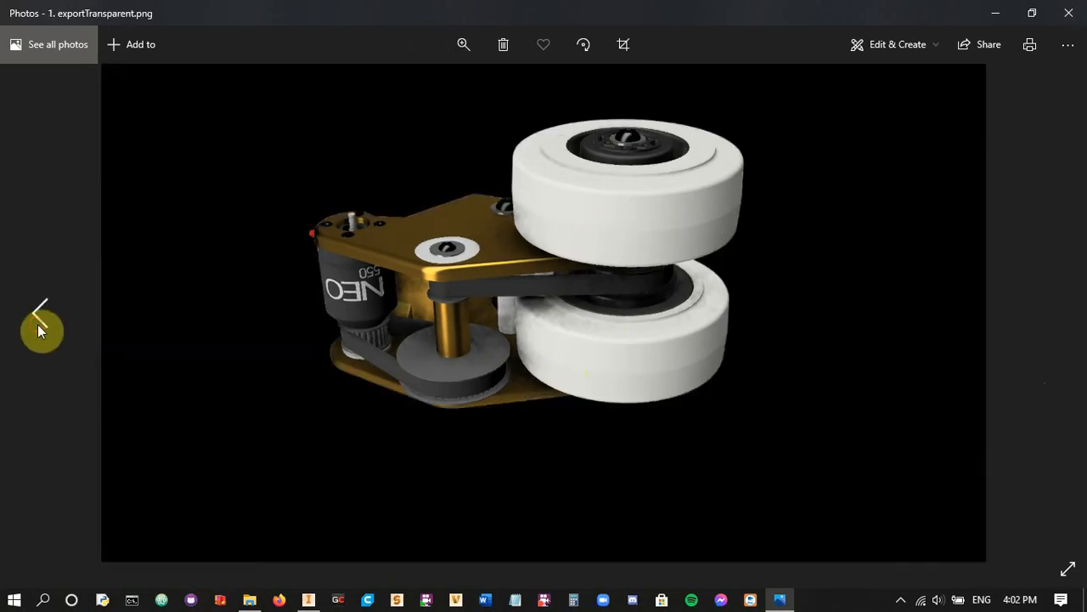
{"action": "left_click", "coordinate": [38, 324]}
{"action": "left_click", "coordinate": [37, 324]}
{"action": "left_click", "coordinate": [38, 324]}
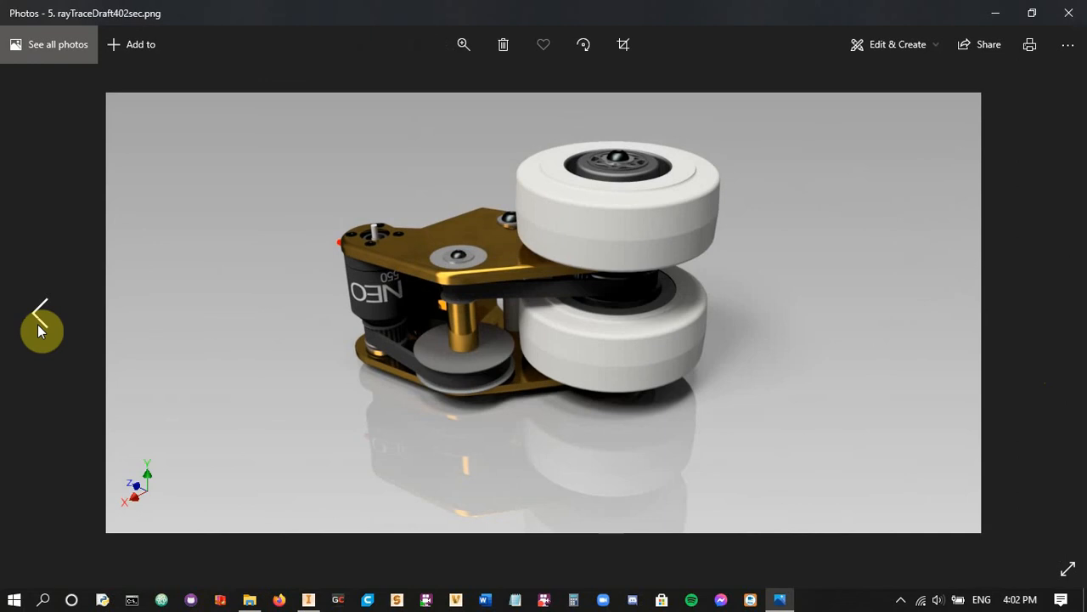
{"action": "left_click", "coordinate": [38, 323]}
{"action": "left_click", "coordinate": [37, 323]}
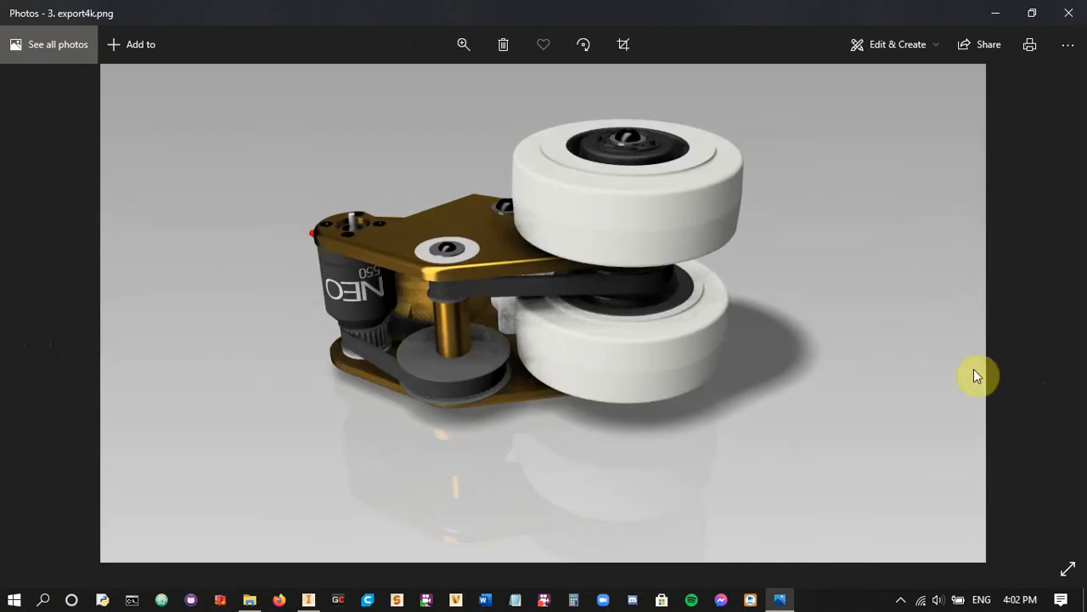
{"action": "left_click", "coordinate": [1059, 319]}
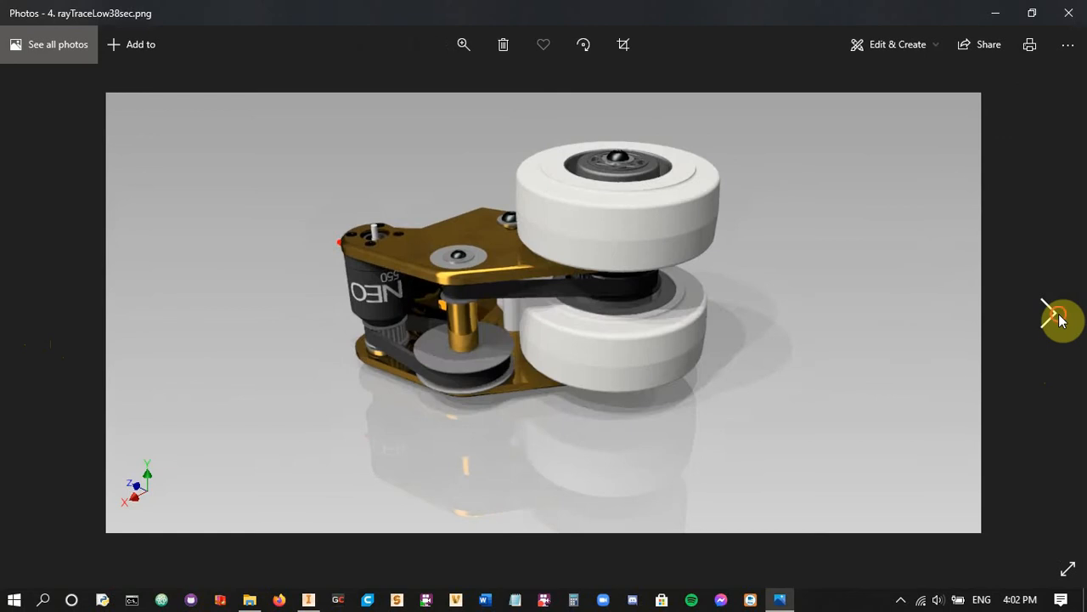
{"action": "left_click", "coordinate": [1059, 319]}
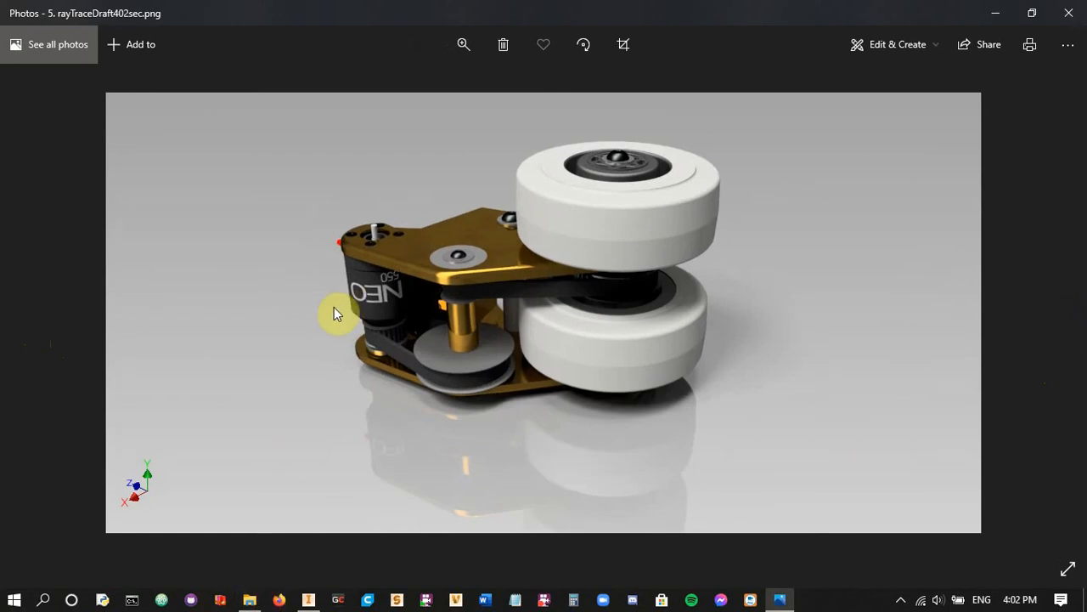
Switch to File Explorer and open the RenderingSamples folder
{"action": "left_click", "coordinate": [249, 599]}
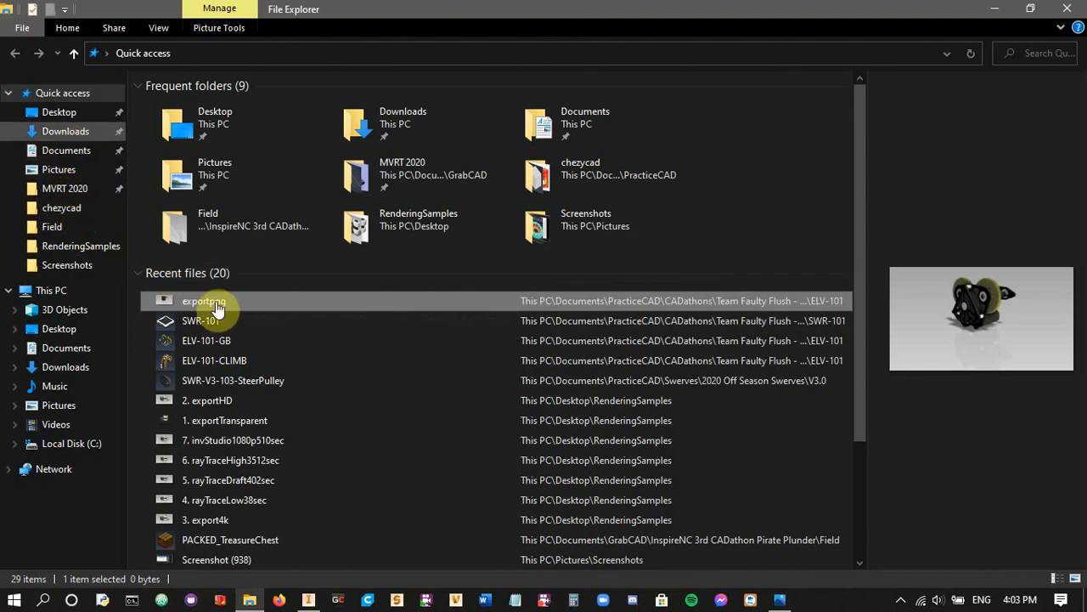
{"action": "left_click", "coordinate": [309, 596]}
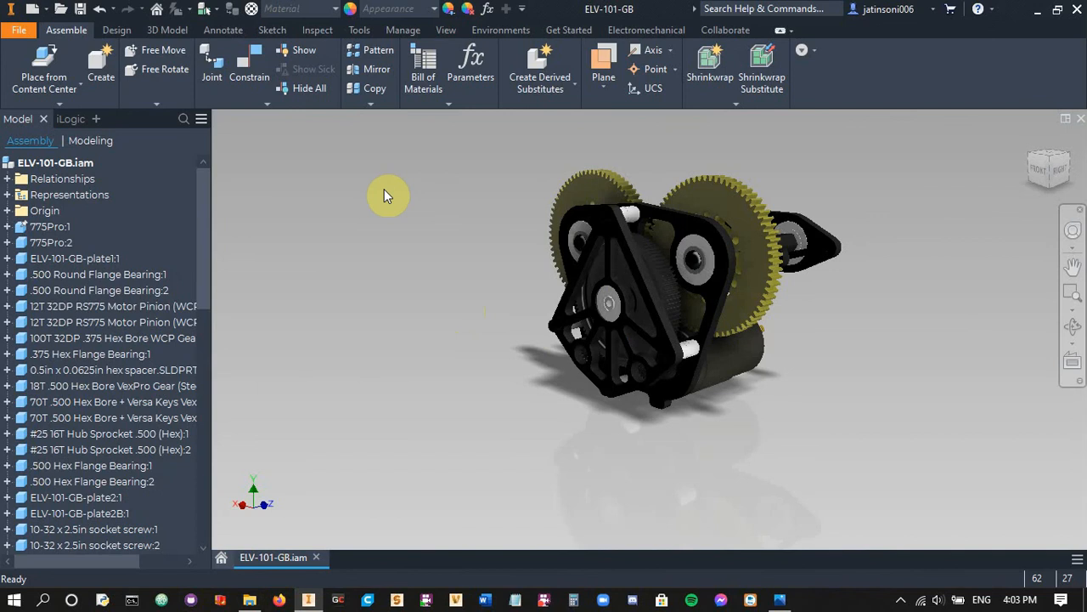
{"action": "left_click", "coordinate": [250, 599]}
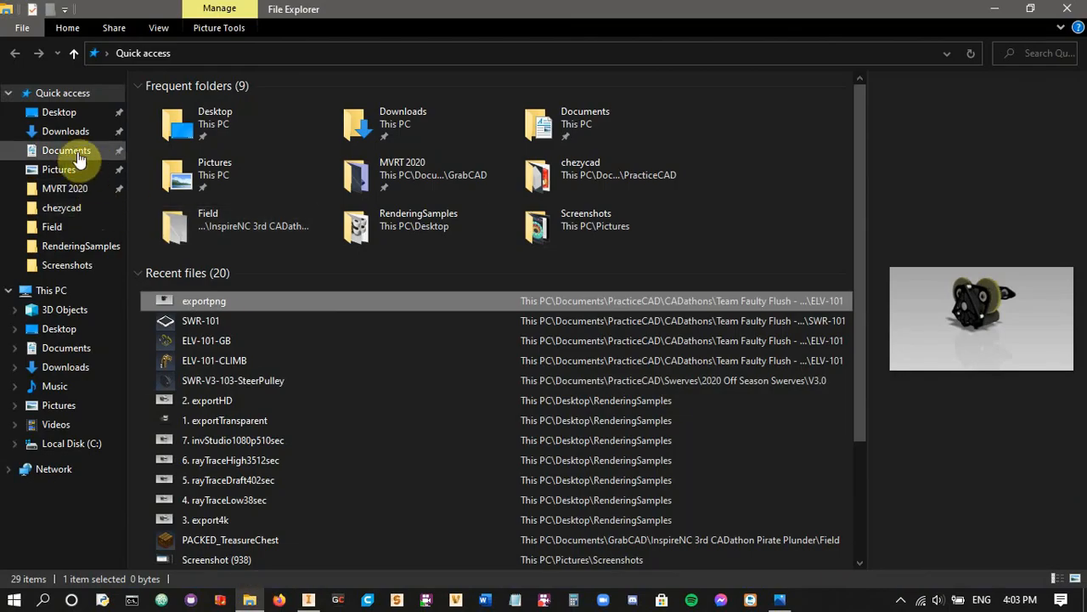
{"action": "left_click", "coordinate": [77, 246]}
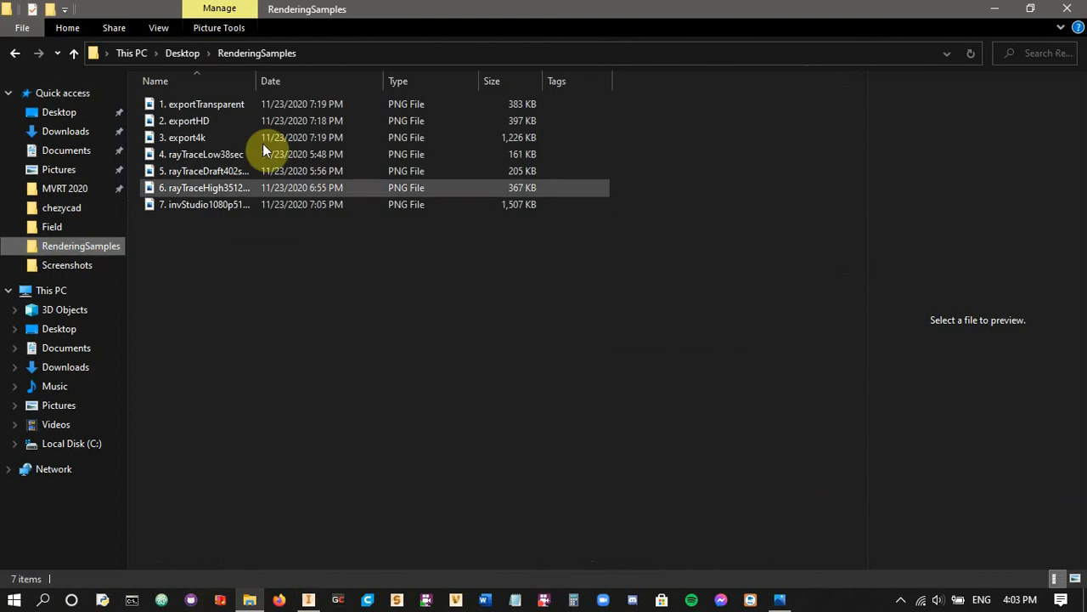
Browse to the PracticeCAD folder's CADathons, Chunky Monkeys - Spring CADathon, and open its Renders folder
{"action": "left_click", "coordinate": [66, 209]}
{"action": "left_click", "coordinate": [247, 55]}
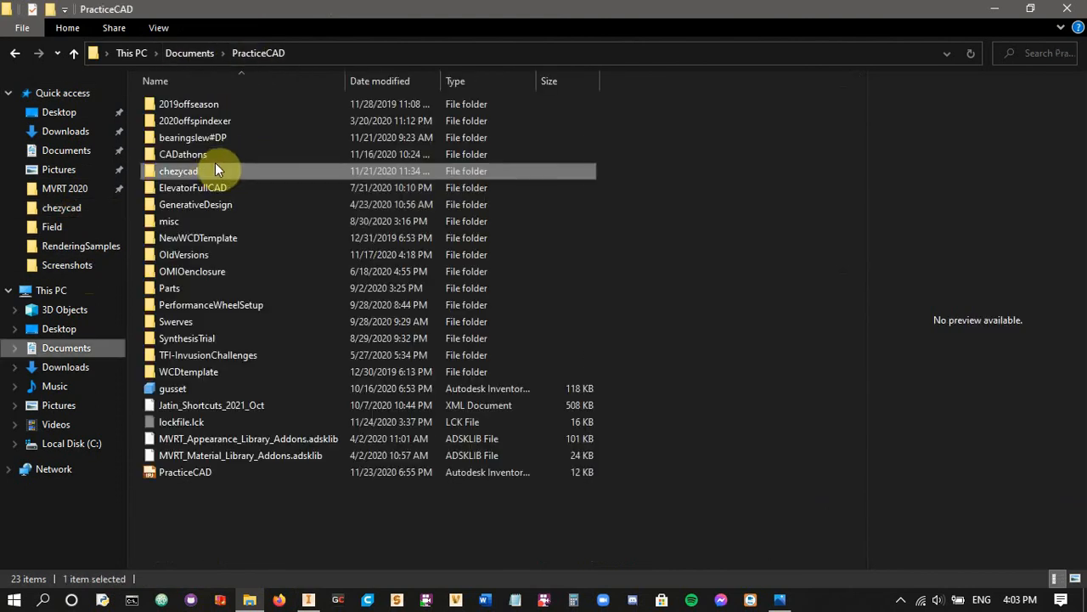
{"action": "left_click", "coordinate": [204, 154]}
{"action": "double_click", "coordinate": [204, 153]}
{"action": "double_click", "coordinate": [212, 104]}
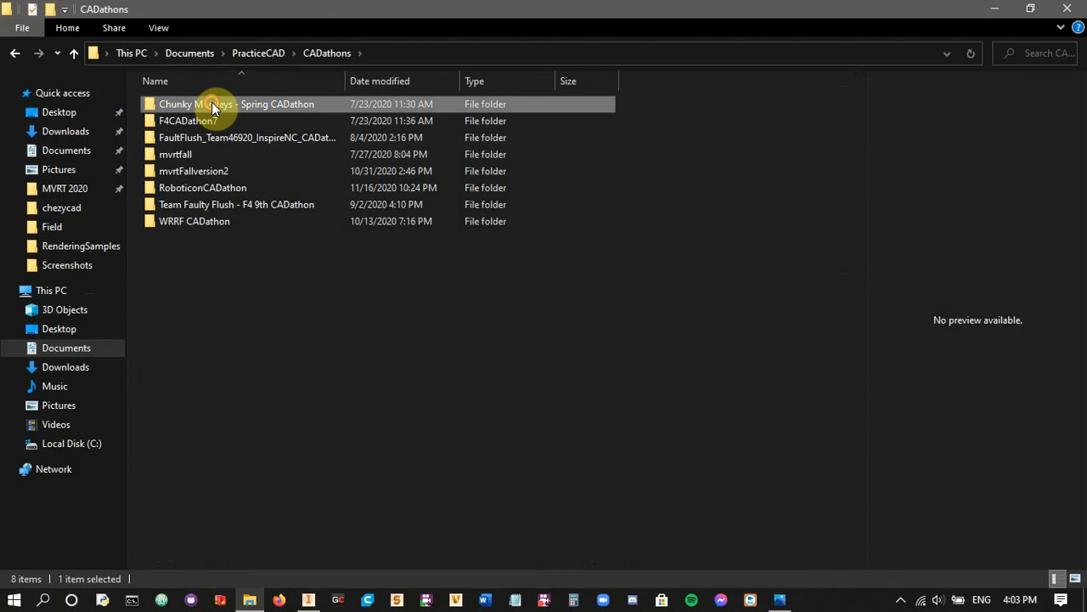
{"action": "double_click", "coordinate": [188, 221]}
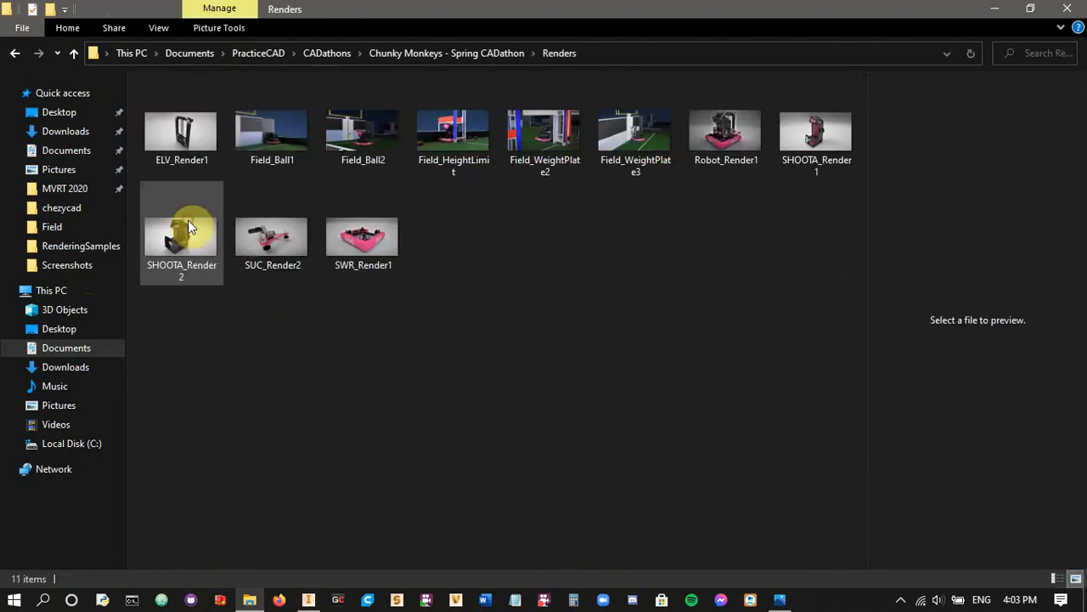
Open SHOOTA_Render2, examine its lattice plates, bevel gears and pink rollers up close, and restore the full image
{"action": "double_click", "coordinate": [197, 251]}
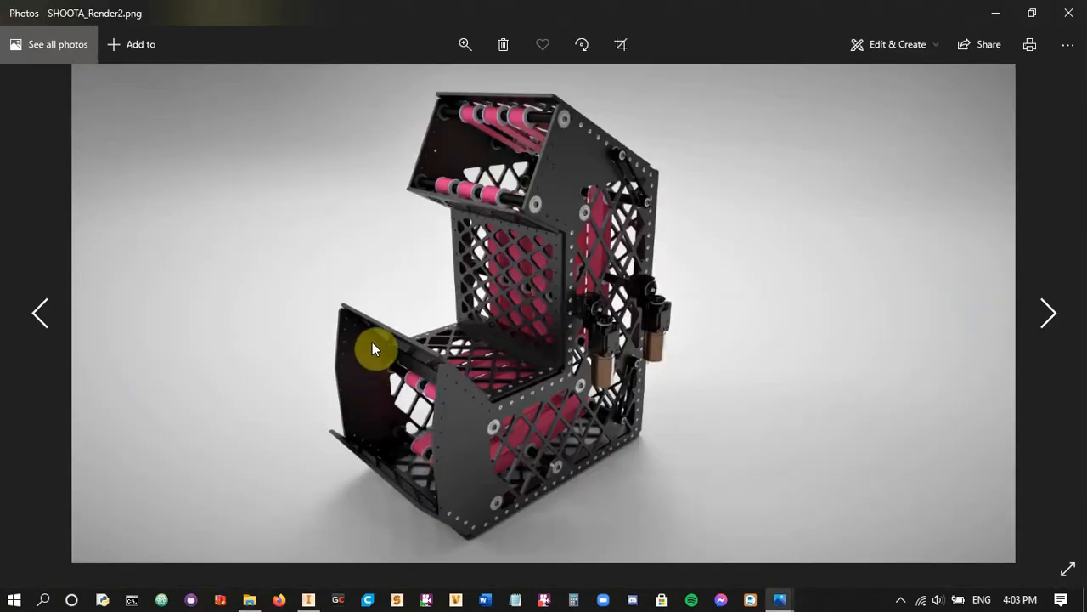
{"action": "left_click", "coordinate": [465, 45]}
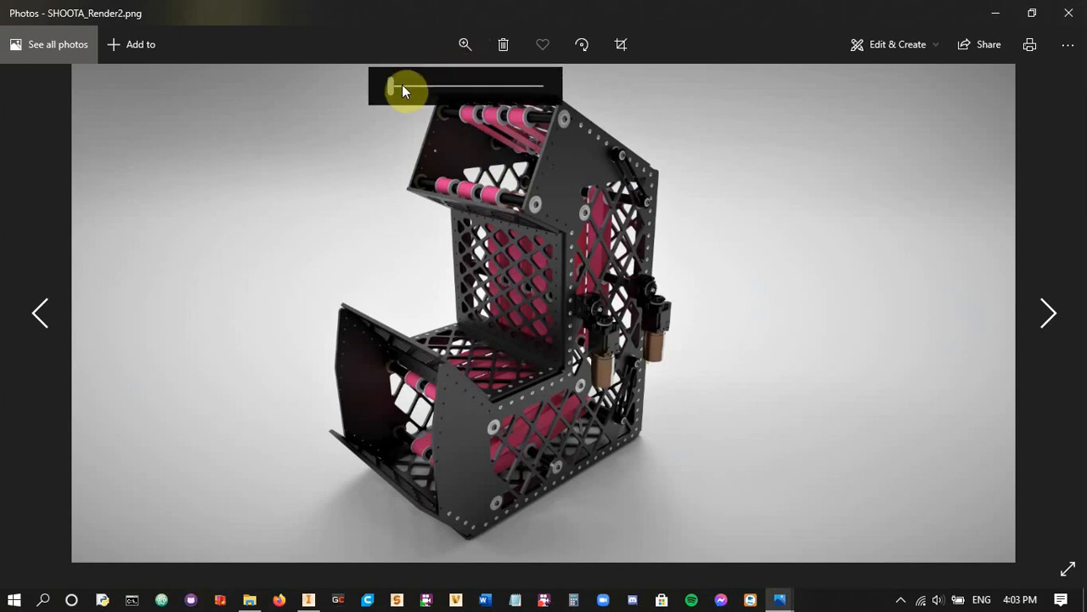
{"action": "left_click_drag", "start_coordinate": [402, 86], "coordinate": [456, 102]}
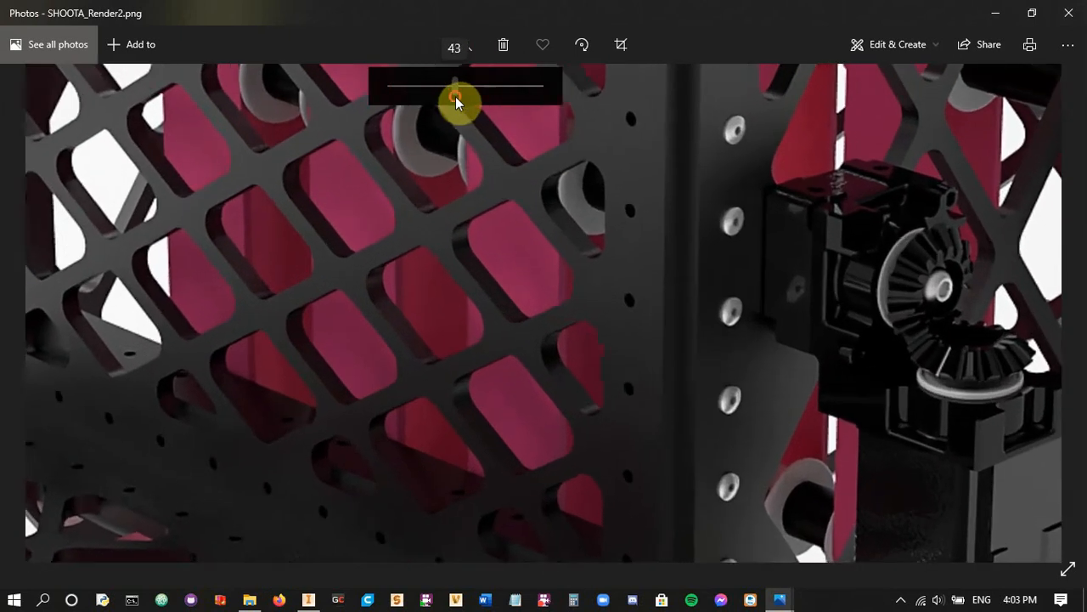
{"action": "left_click_drag", "start_coordinate": [571, 313], "coordinate": [487, 395]}
{"action": "left_click_drag", "start_coordinate": [536, 207], "coordinate": [481, 249]}
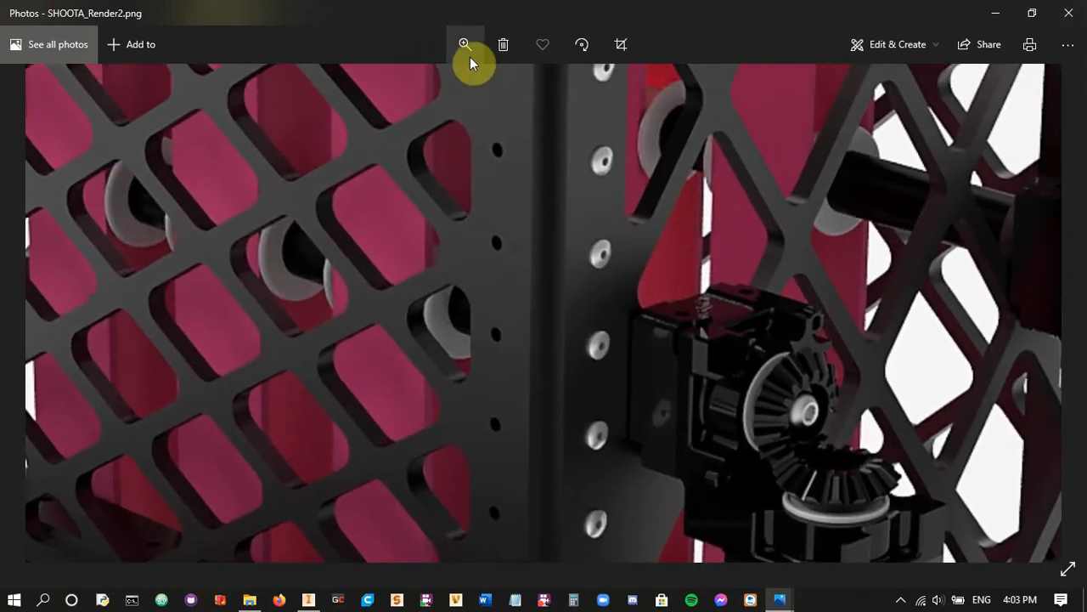
{"action": "left_click_drag", "start_coordinate": [599, 270], "coordinate": [445, 280]}
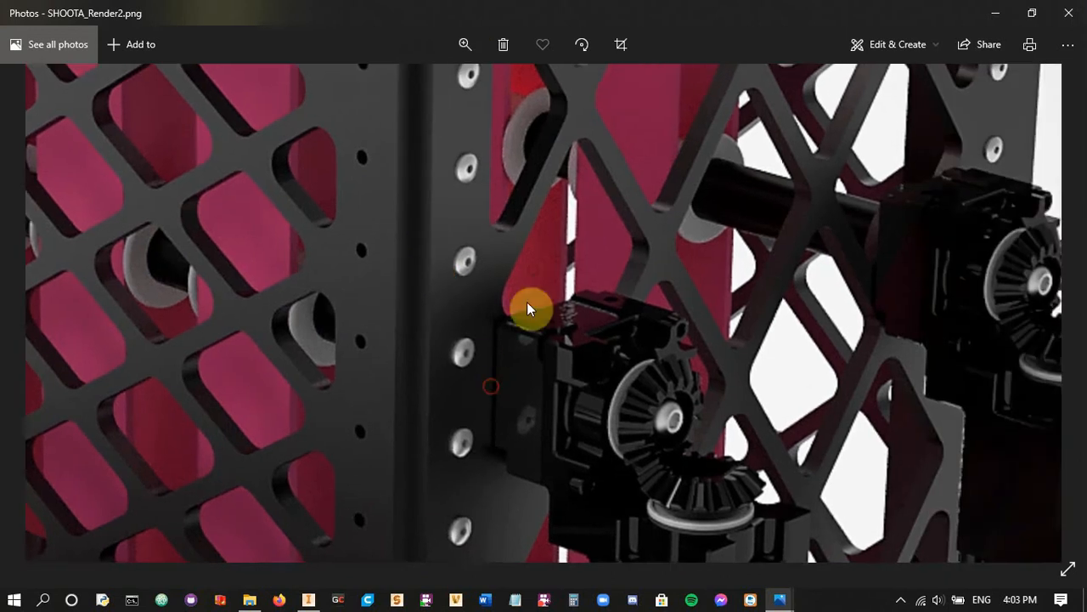
{"action": "left_click_drag", "start_coordinate": [526, 308], "coordinate": [488, 276]}
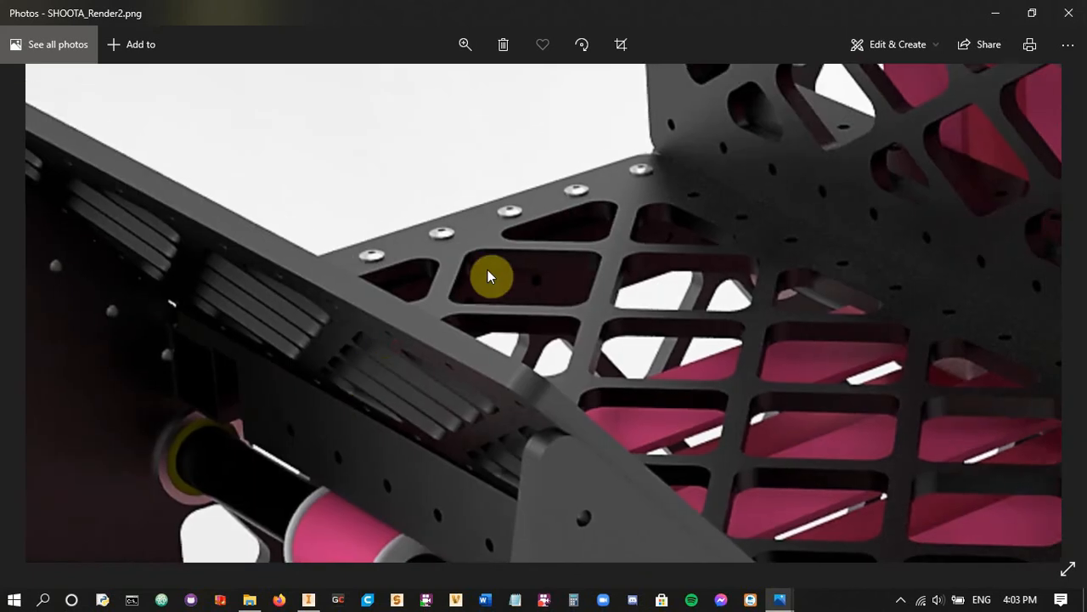
{"action": "left_click_drag", "start_coordinate": [332, 383], "coordinate": [508, 216]}
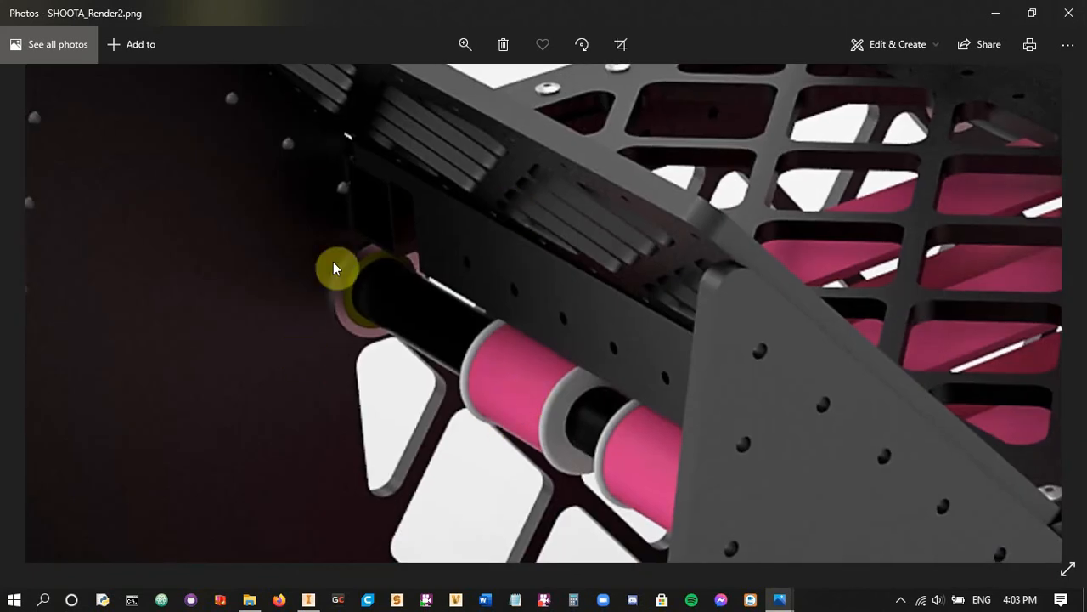
{"action": "left_click", "coordinate": [464, 44]}
{"action": "left_click_drag", "start_coordinate": [459, 96], "coordinate": [386, 106]}
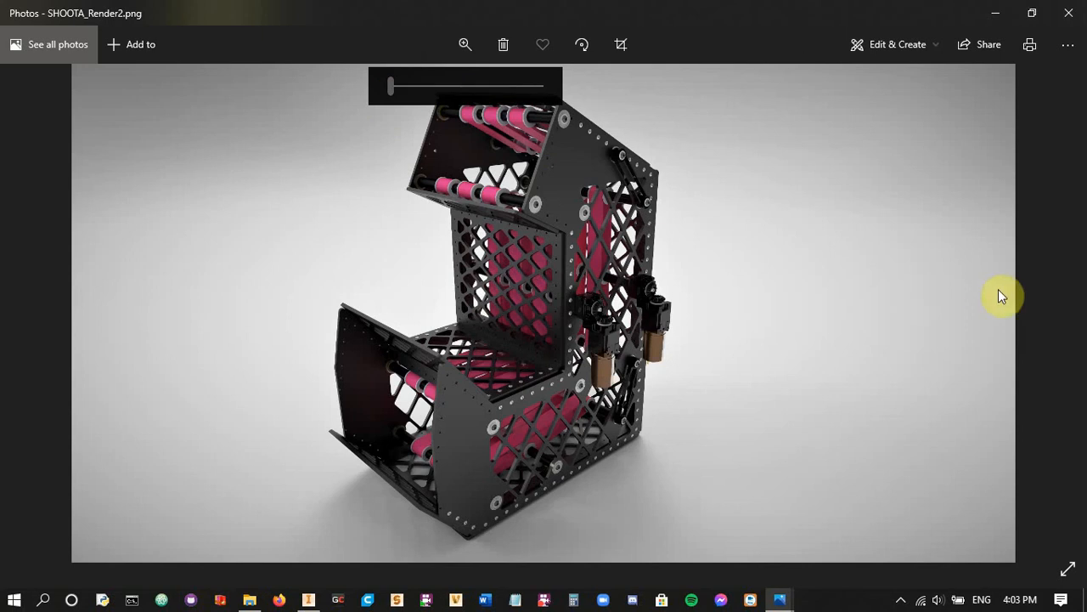
Advance to SWR_Render1.png, examine the motors, brackets and swerve wheel up close, and restore the full image
{"action": "left_click", "coordinate": [1051, 314]}
{"action": "left_click", "coordinate": [1053, 315]}
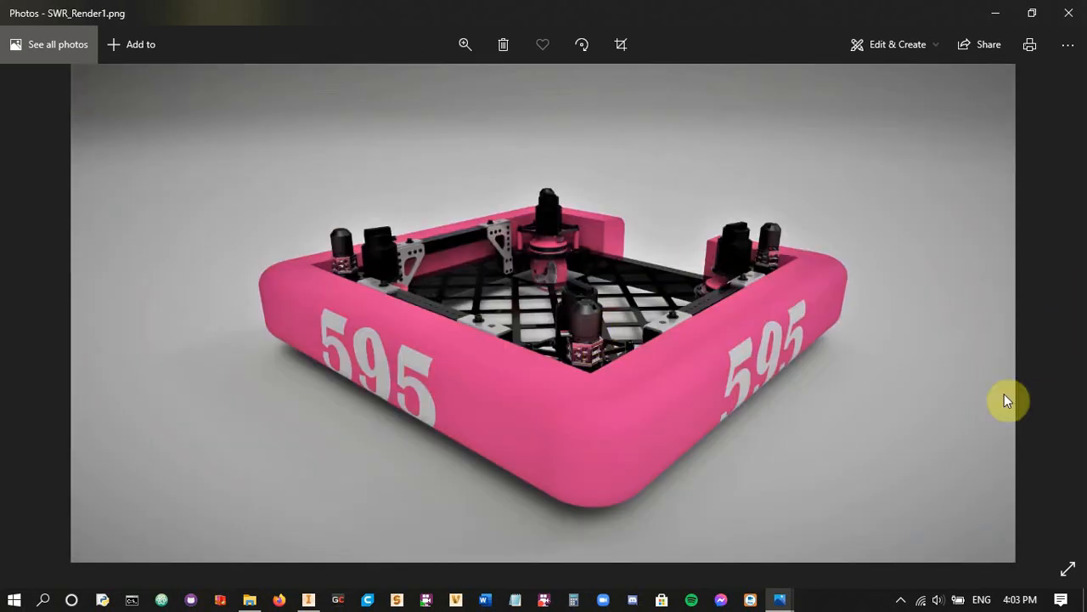
{"action": "left_click", "coordinate": [463, 53]}
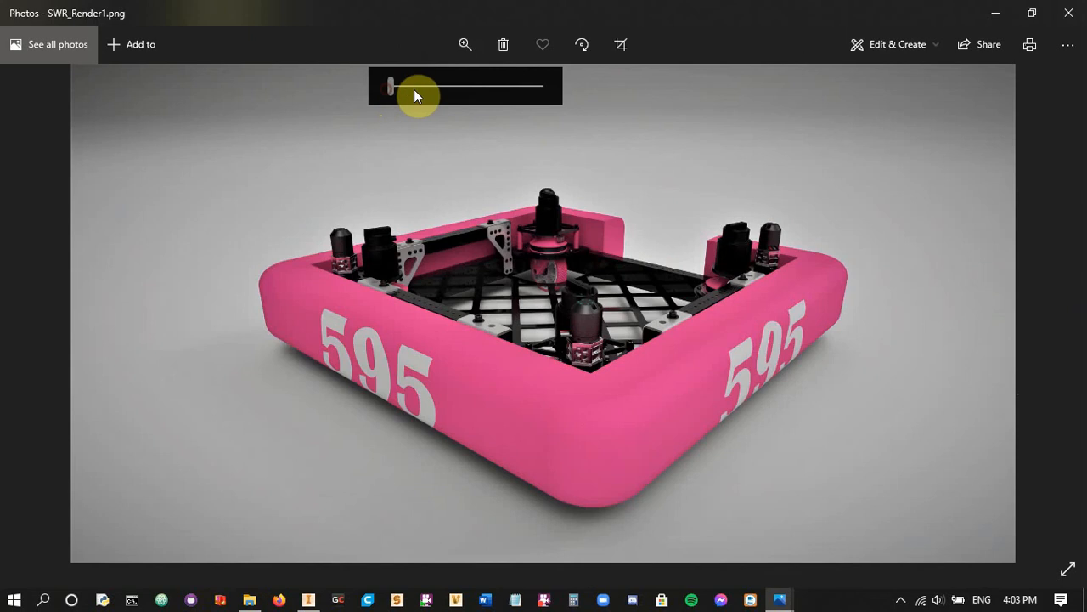
{"action": "left_click_drag", "start_coordinate": [392, 85], "coordinate": [433, 87]}
{"action": "left_click_drag", "start_coordinate": [298, 317], "coordinate": [808, 426]}
{"action": "left_click_drag", "start_coordinate": [463, 344], "coordinate": [581, 447]}
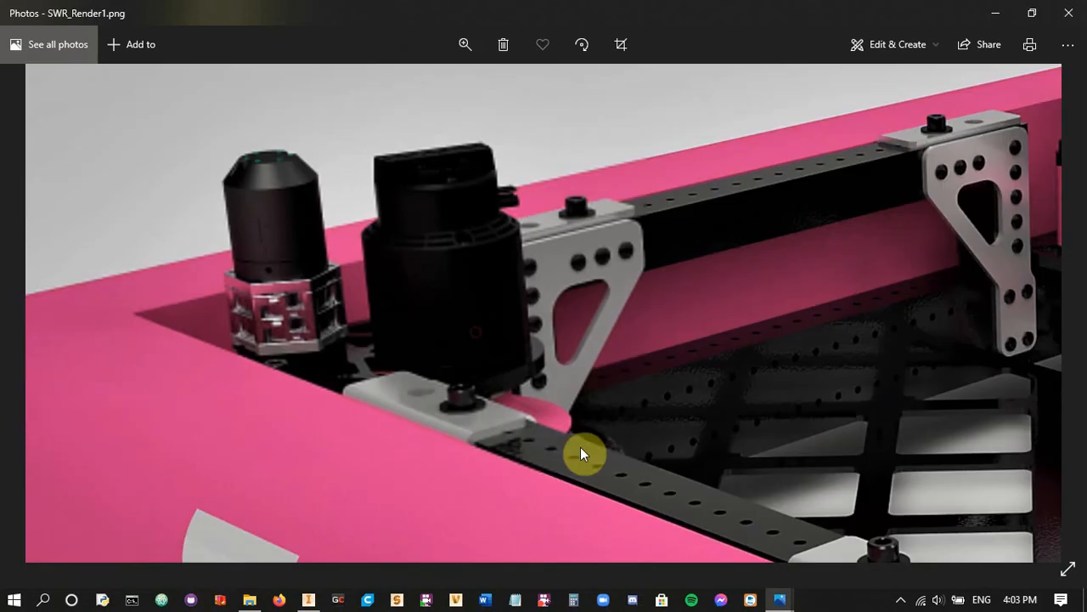
{"action": "left_click_drag", "start_coordinate": [676, 342], "coordinate": [544, 363]}
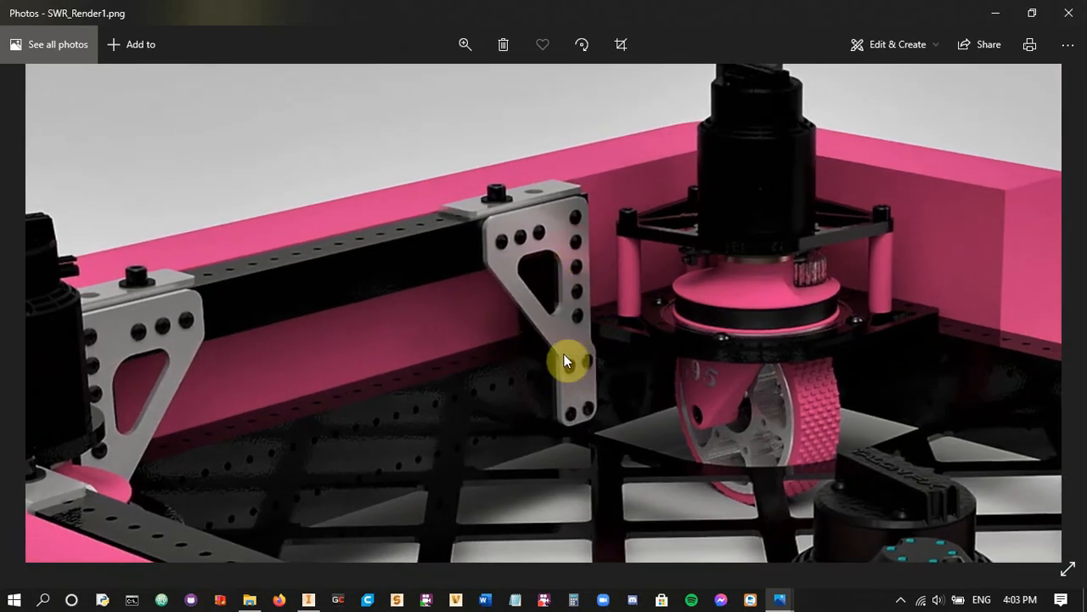
{"action": "left_click", "coordinate": [465, 44]}
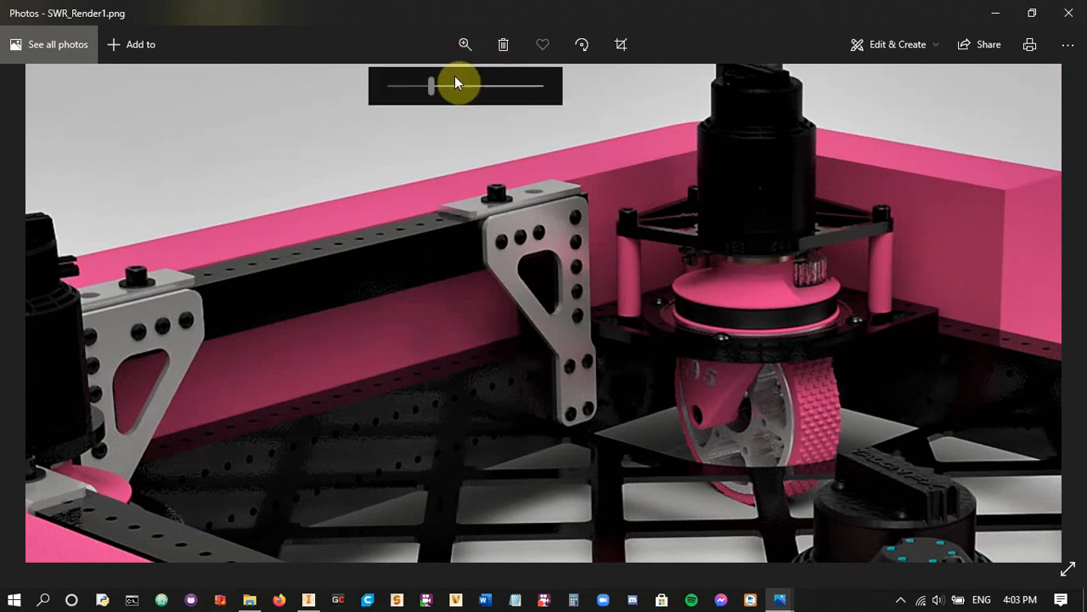
{"action": "left_click_drag", "start_coordinate": [433, 85], "coordinate": [361, 110]}
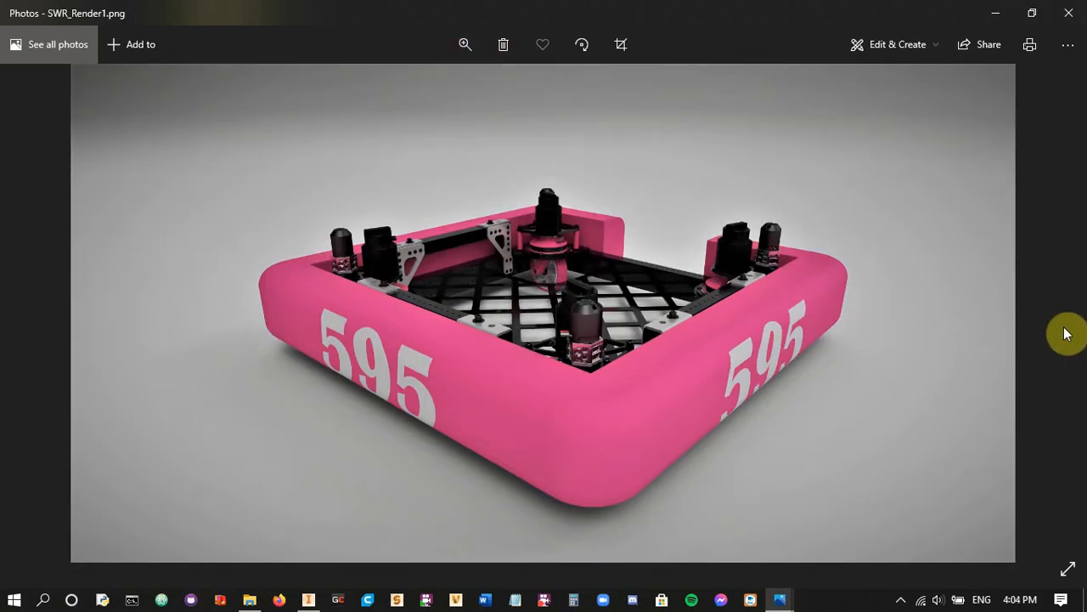
Close the render image and switch back to the ELV-101-GB assembly in Inventor
{"action": "left_click", "coordinate": [1069, 13]}
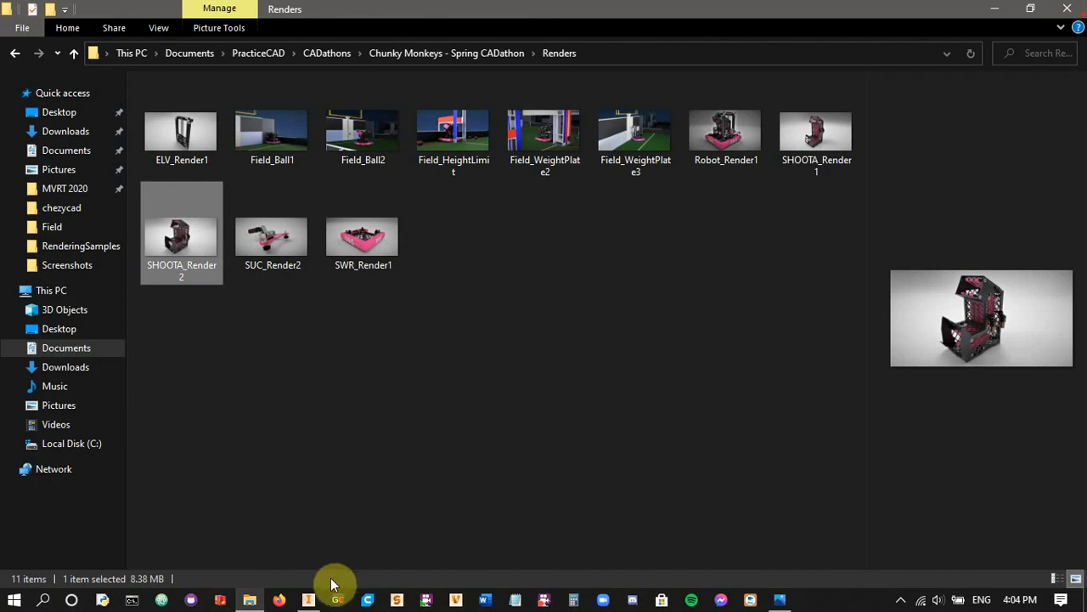
{"action": "left_click", "coordinate": [308, 599]}
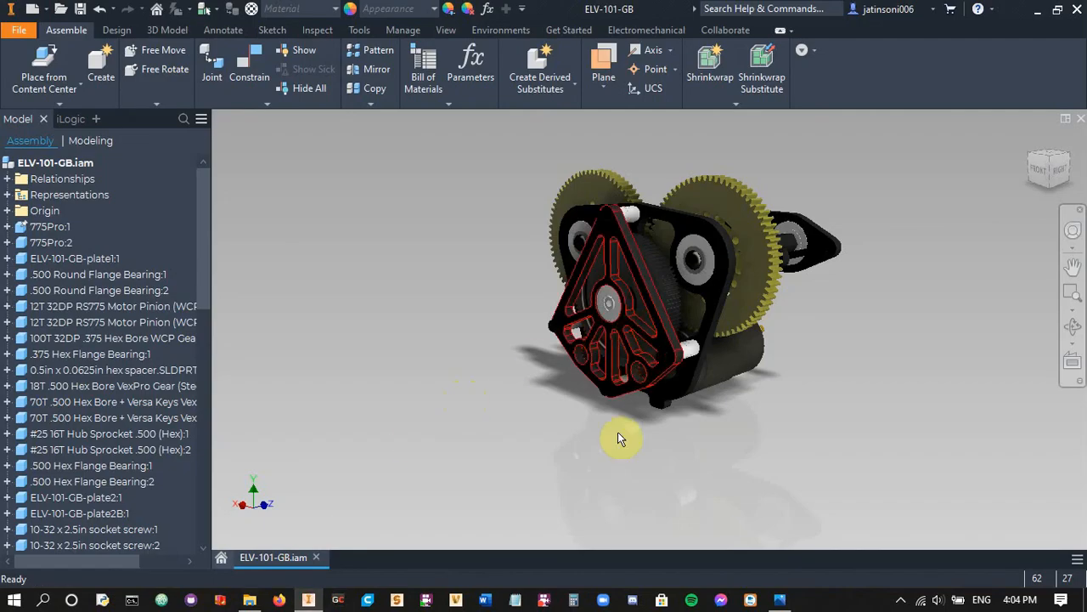